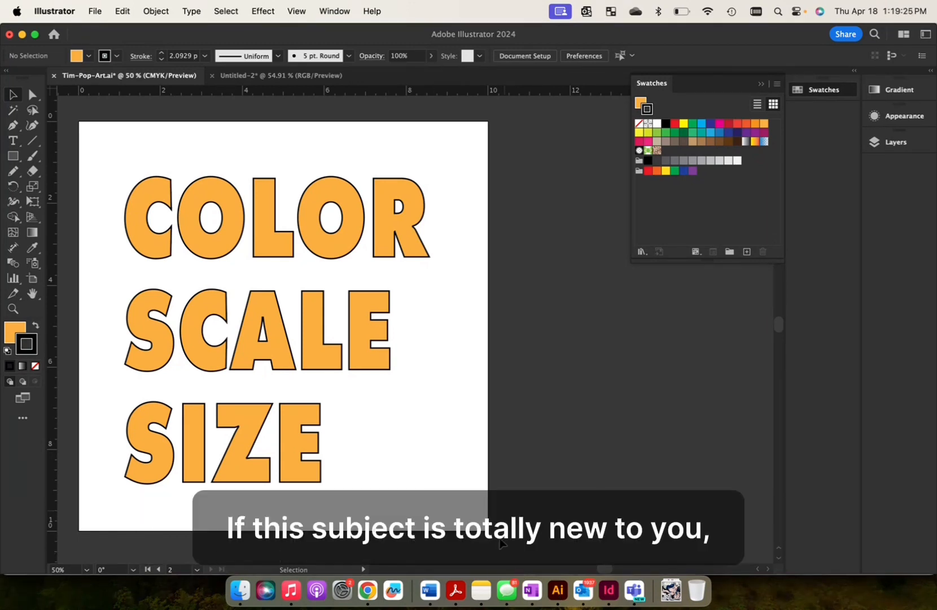
Switch to Chrome and look through Adobe's help page on using and creating swatches in Illustrator.
{"action": "left_click", "coordinate": [368, 589]}
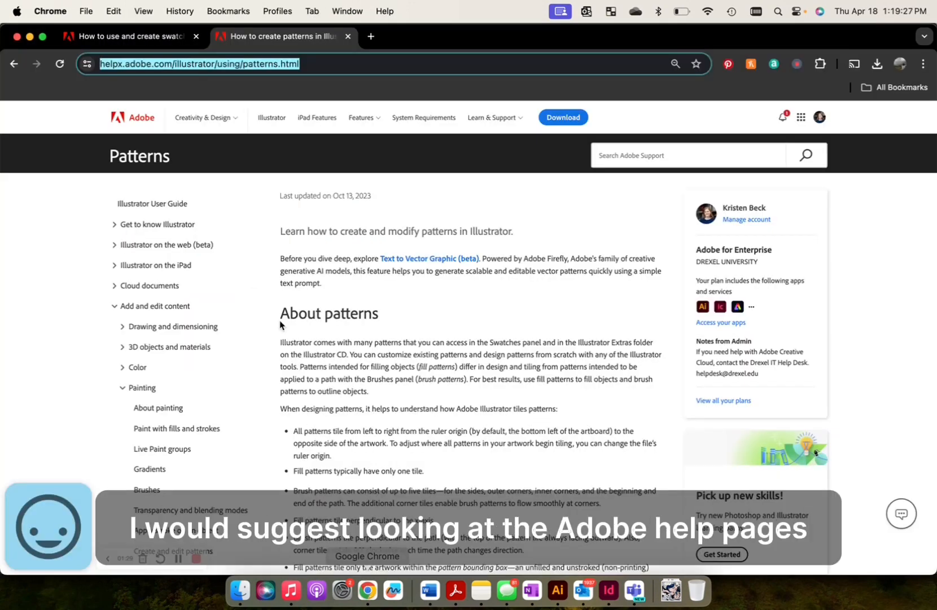
{"action": "left_click", "coordinate": [313, 67]}
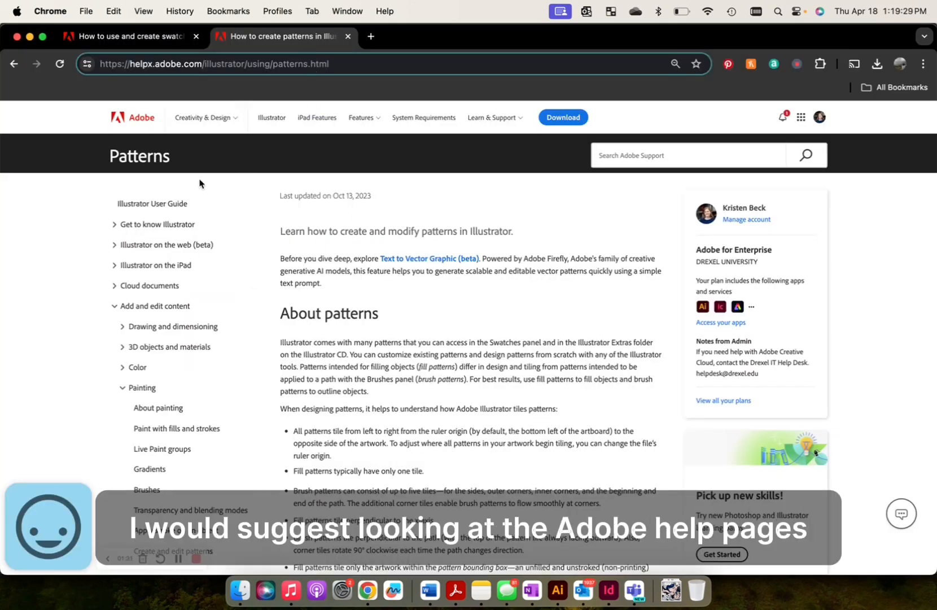
{"action": "left_click", "coordinate": [160, 36]}
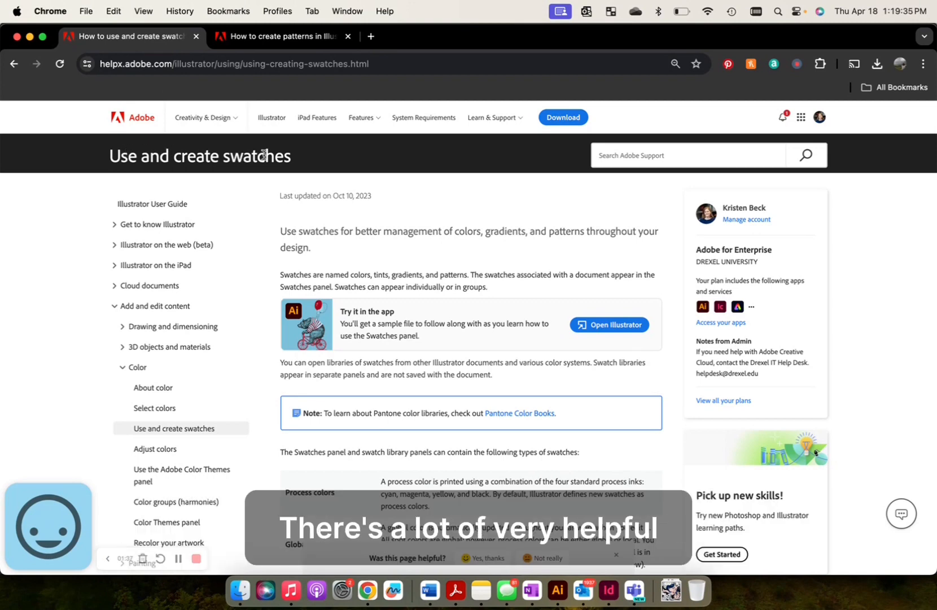
{"action": "scroll", "coordinate": [475, 312], "scroll_direction": "down", "scroll_amount": 15}
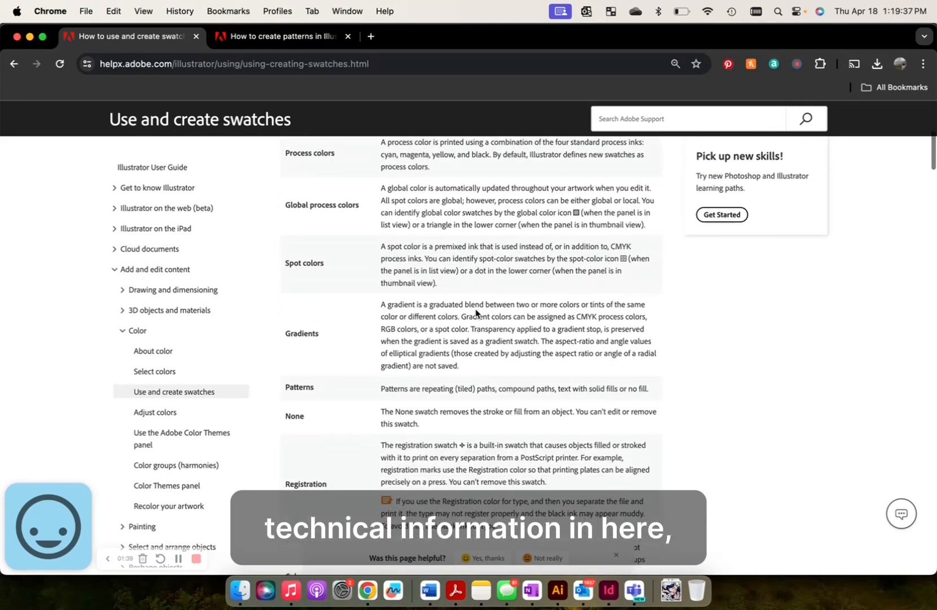
{"action": "scroll", "coordinate": [475, 313], "scroll_direction": "down", "scroll_amount": 15}
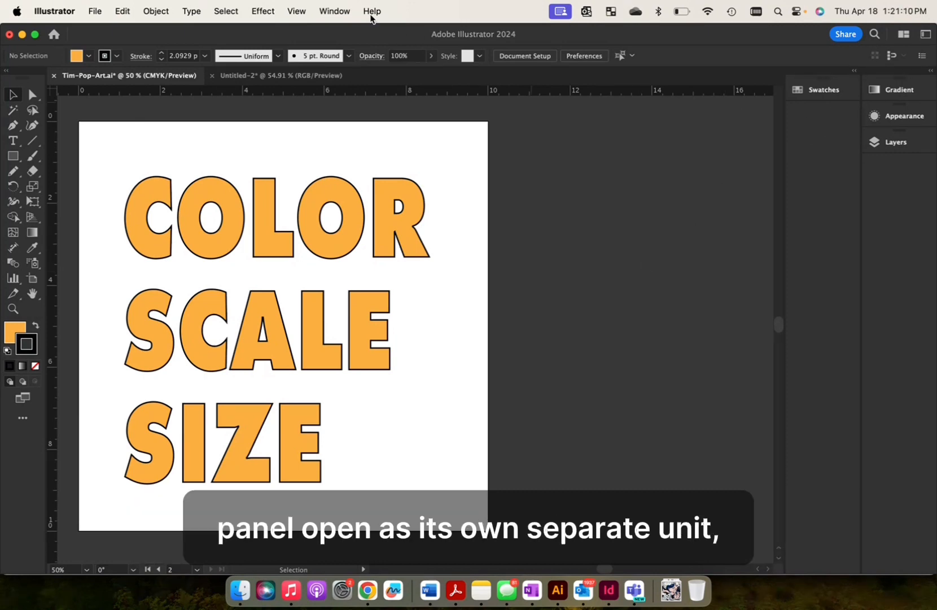
Show the Swatches panel in Illustrator and expand it to its full size.
{"action": "left_click", "coordinate": [335, 12]}
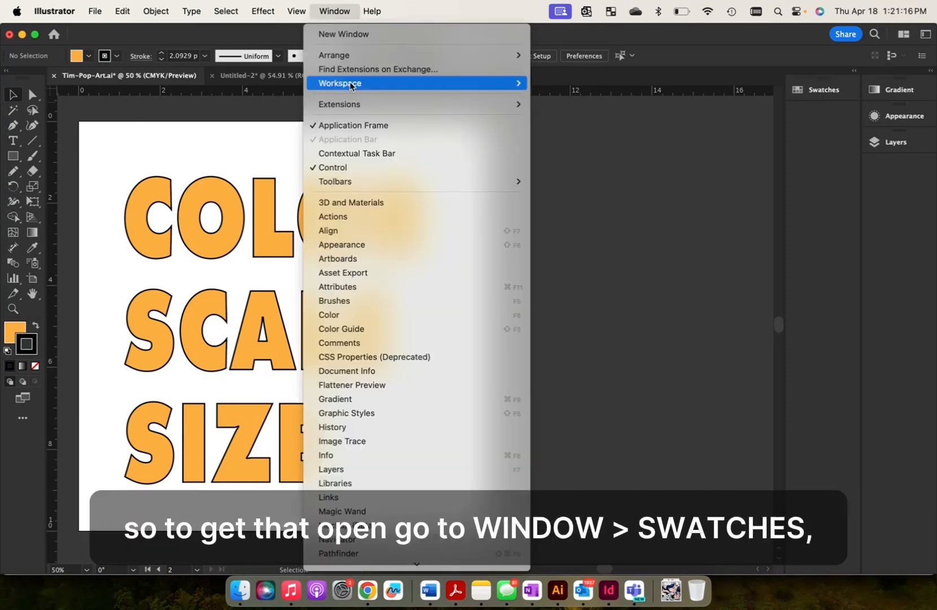
{"action": "scroll", "coordinate": [351, 84], "scroll_direction": "down", "scroll_amount": 10}
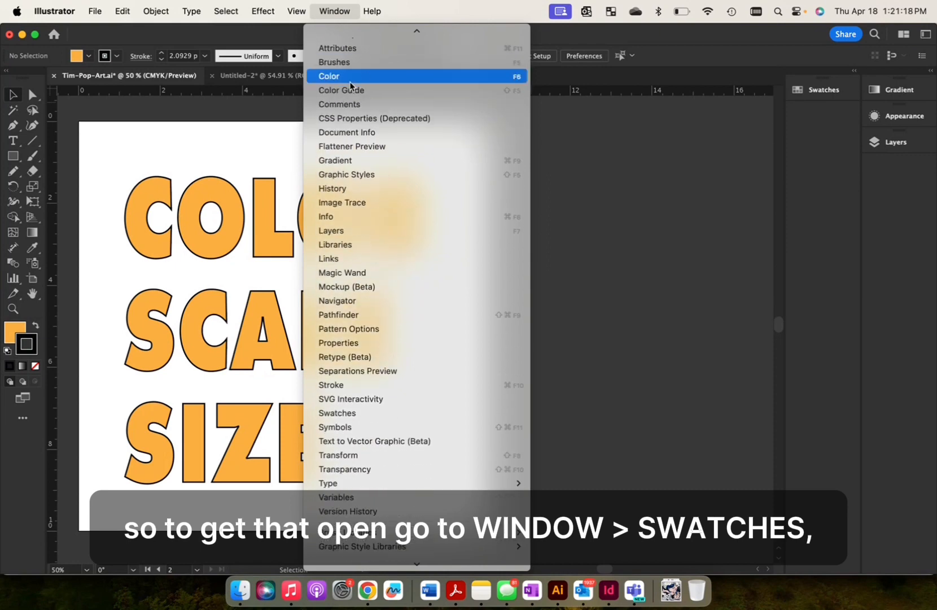
{"action": "left_click", "coordinate": [367, 419]}
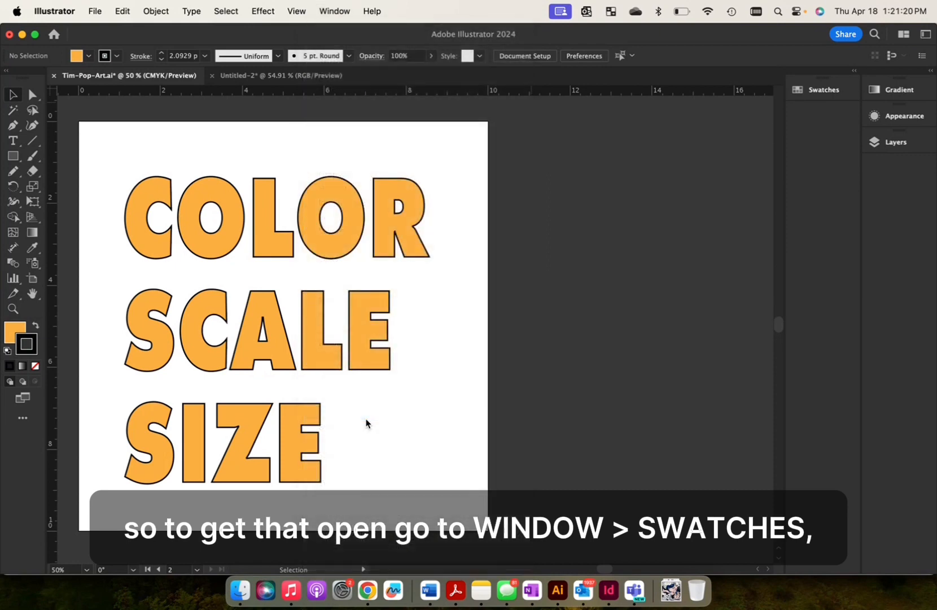
{"action": "left_click", "coordinate": [854, 71]}
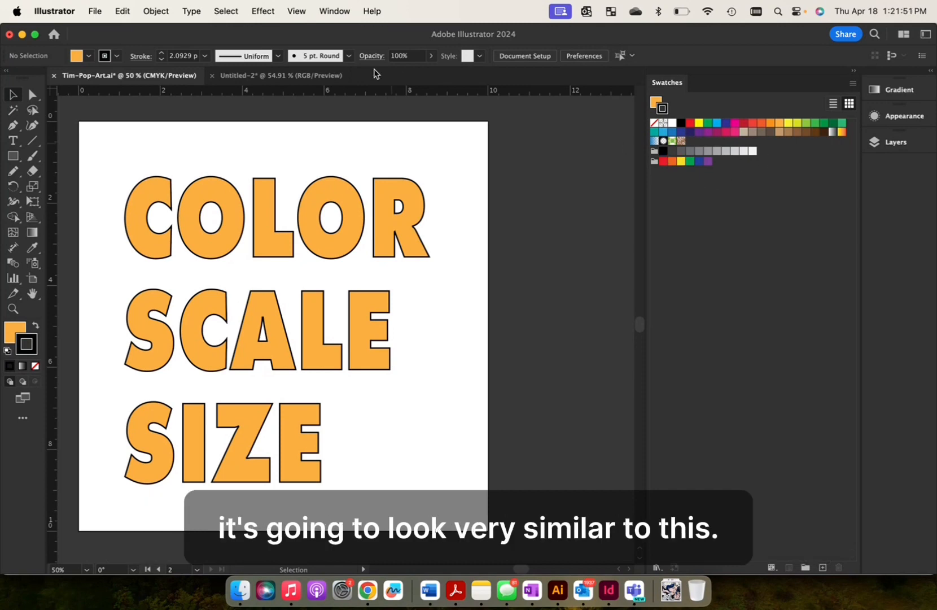
Compare the default swatches of the RGB document Untitled-2 with those of the CMYK document Tim-Pop-Art.ai.
{"action": "left_click", "coordinate": [314, 75]}
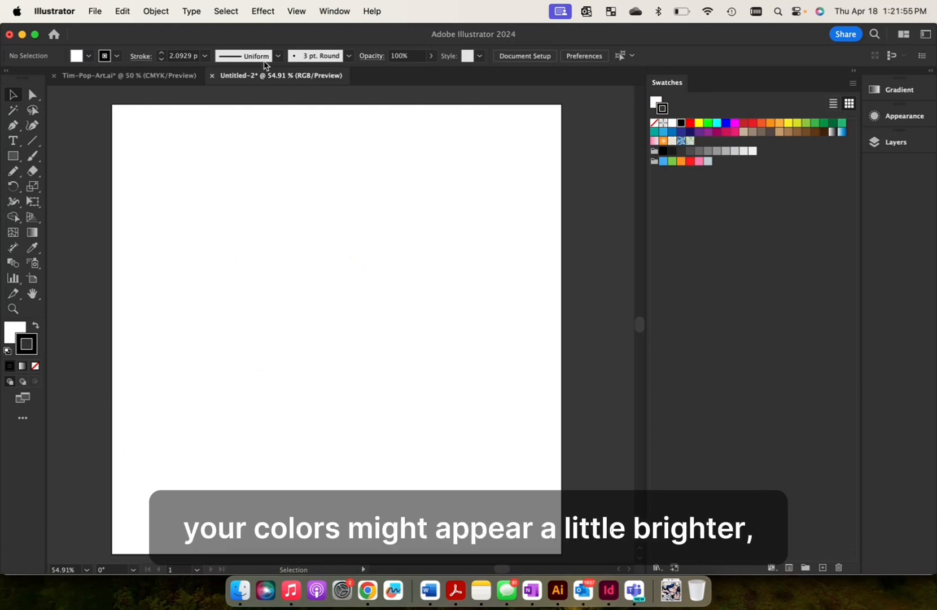
{"action": "left_click", "coordinate": [160, 78]}
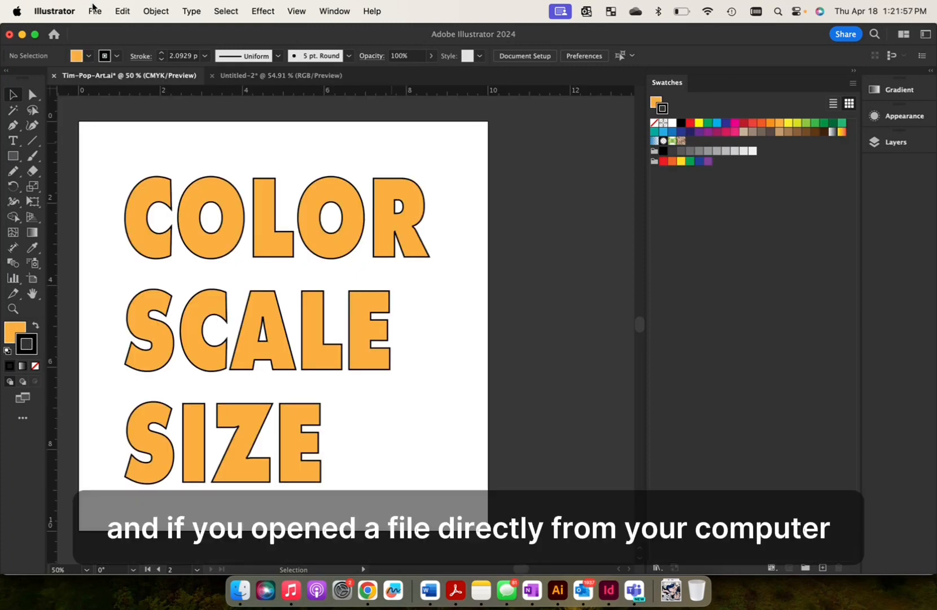
{"action": "left_click", "coordinate": [94, 10]}
{"action": "left_click", "coordinate": [516, 276]}
Open the image Screenshot 2024-04-17 at 10.18.35 AM.png from the CI1_2024 folder with Adobe Illustrator 2024.
{"action": "left_click", "coordinate": [245, 591]}
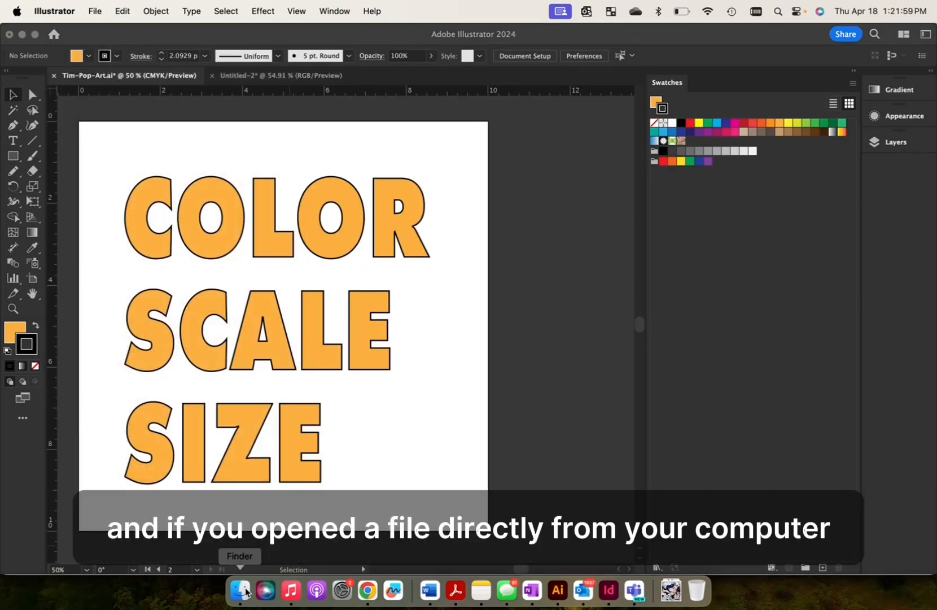
{"action": "right_click", "coordinate": [663, 173]}
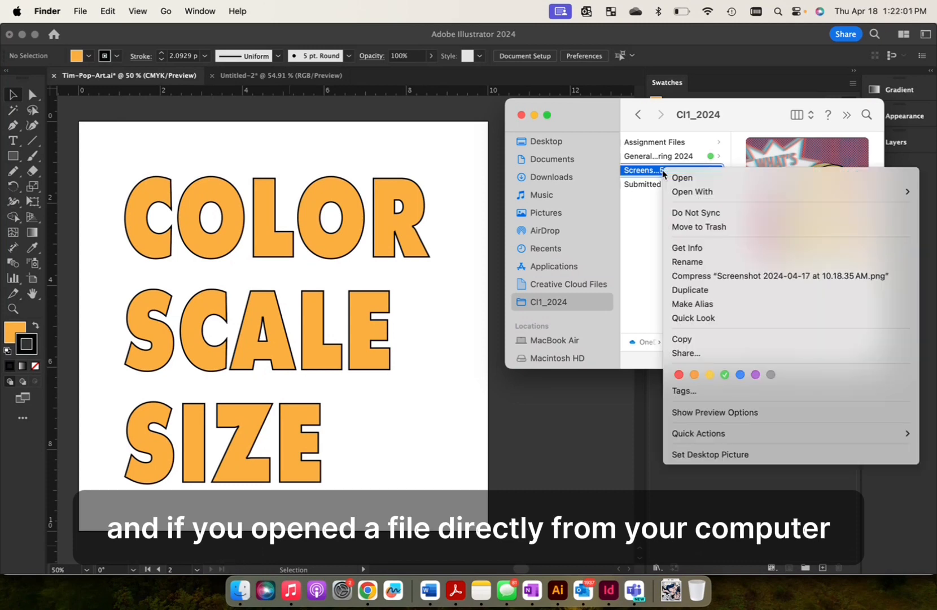
{"action": "mouse_move", "coordinate": [692, 192]}
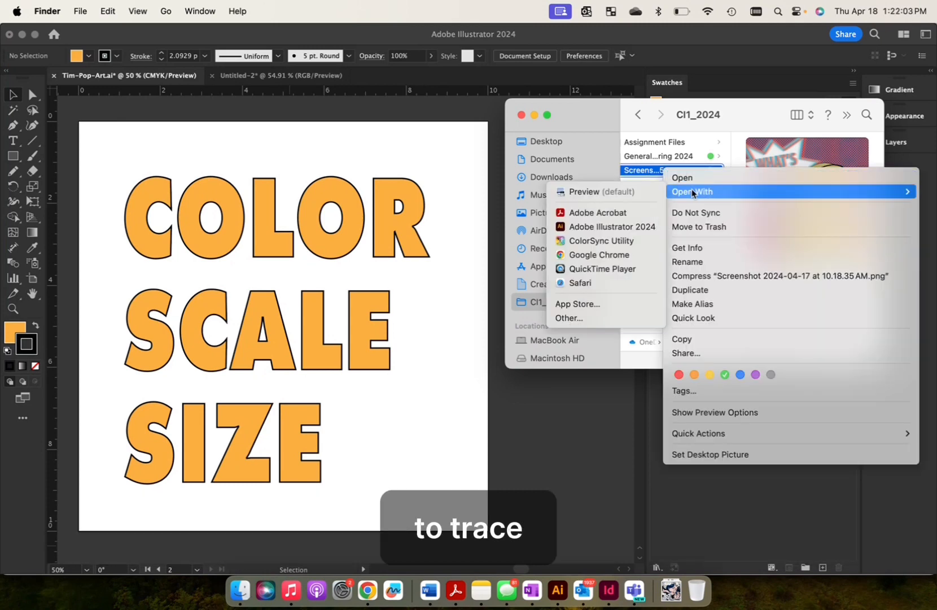
{"action": "left_click", "coordinate": [619, 225]}
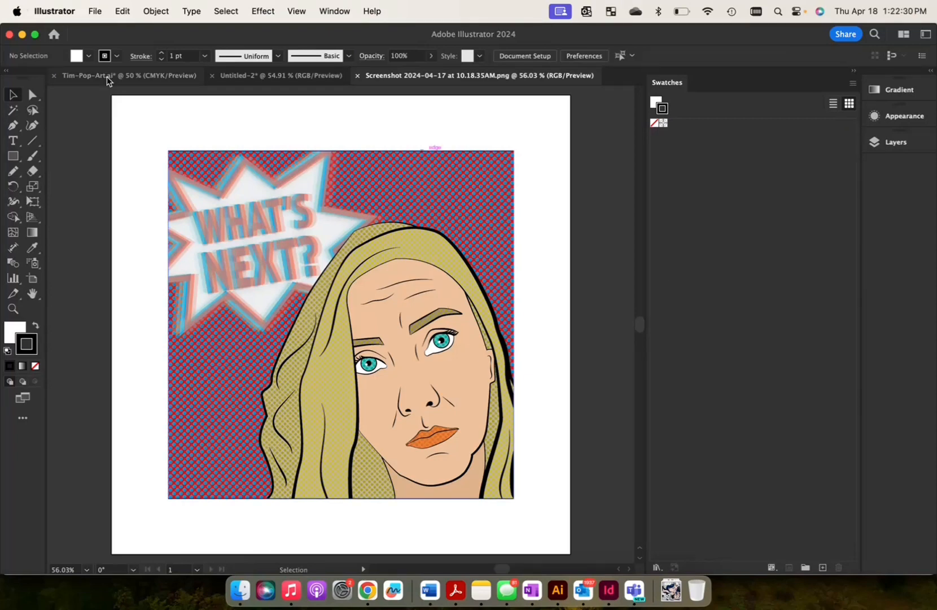
Return to Tim-Pop-Art.ai and display its swatches as large thumbnails.
{"action": "left_click", "coordinate": [108, 78]}
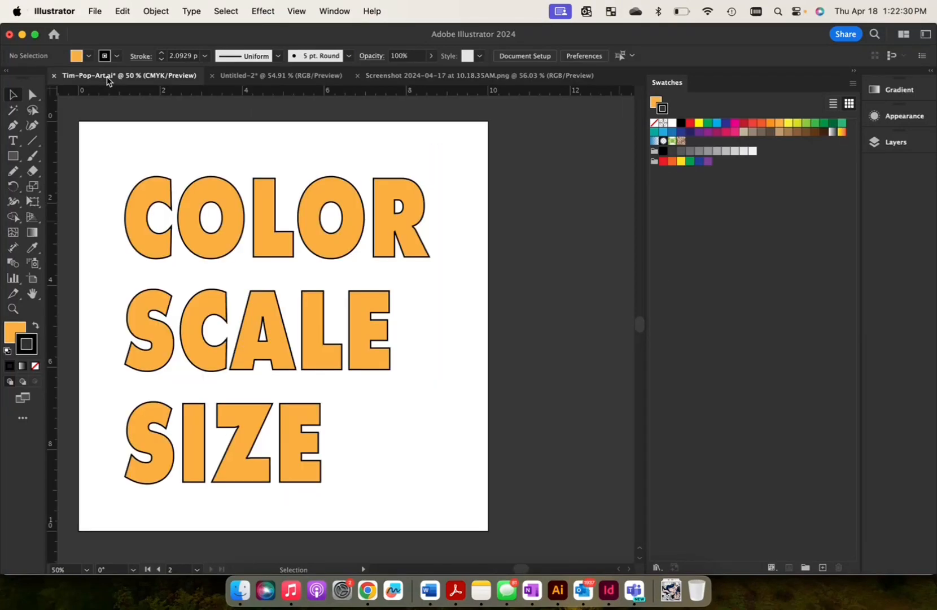
{"action": "left_click", "coordinate": [852, 83]}
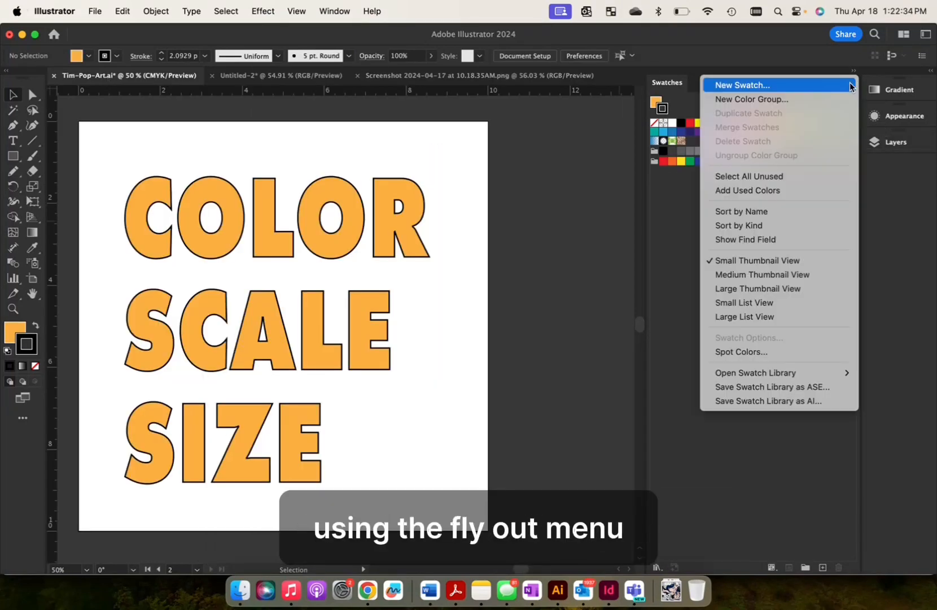
{"action": "left_click", "coordinate": [765, 289]}
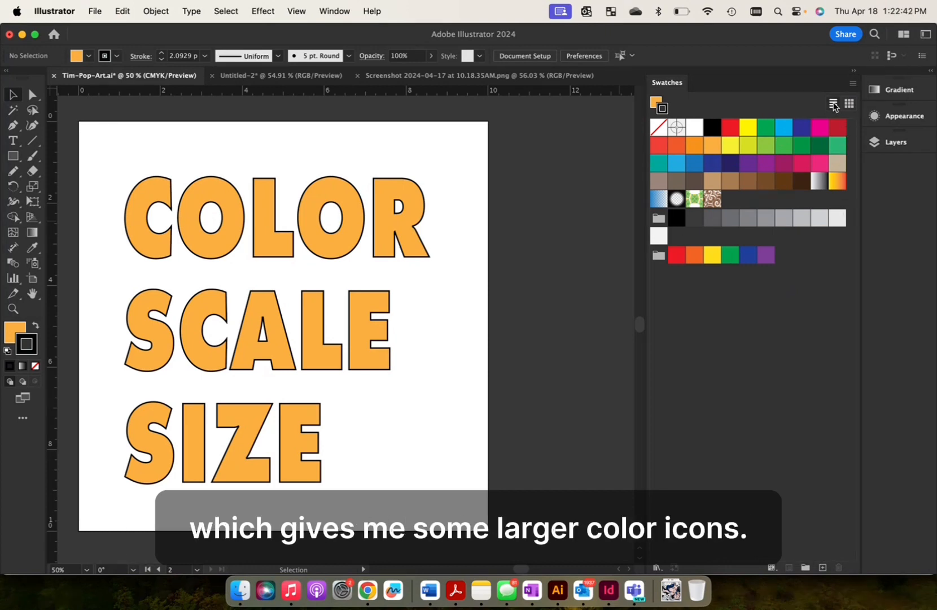
Examine the named colors, gradients, patterns and color groups in large list view, and return the swatches to large thumbnails.
{"action": "left_click", "coordinate": [833, 104]}
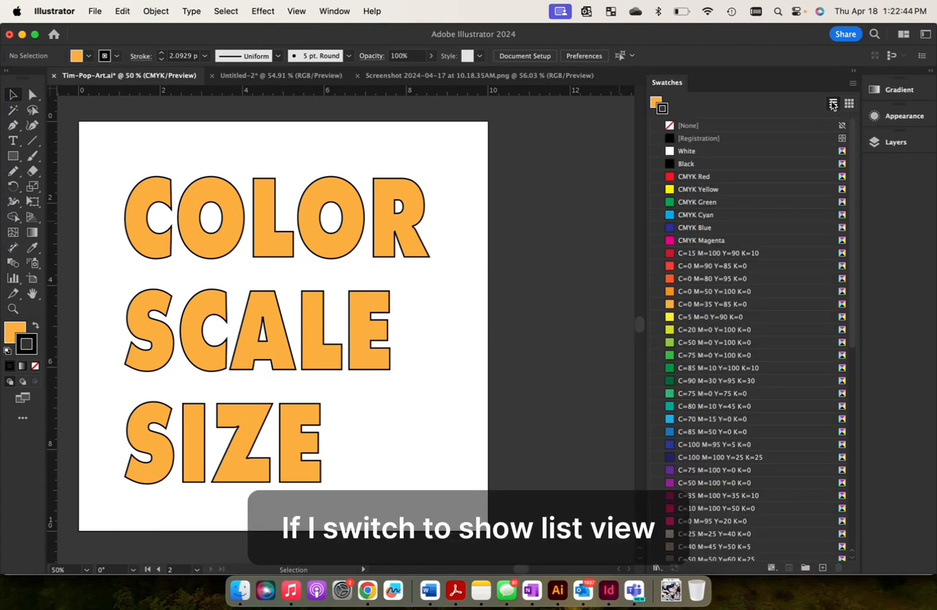
{"action": "left_click", "coordinate": [852, 83]}
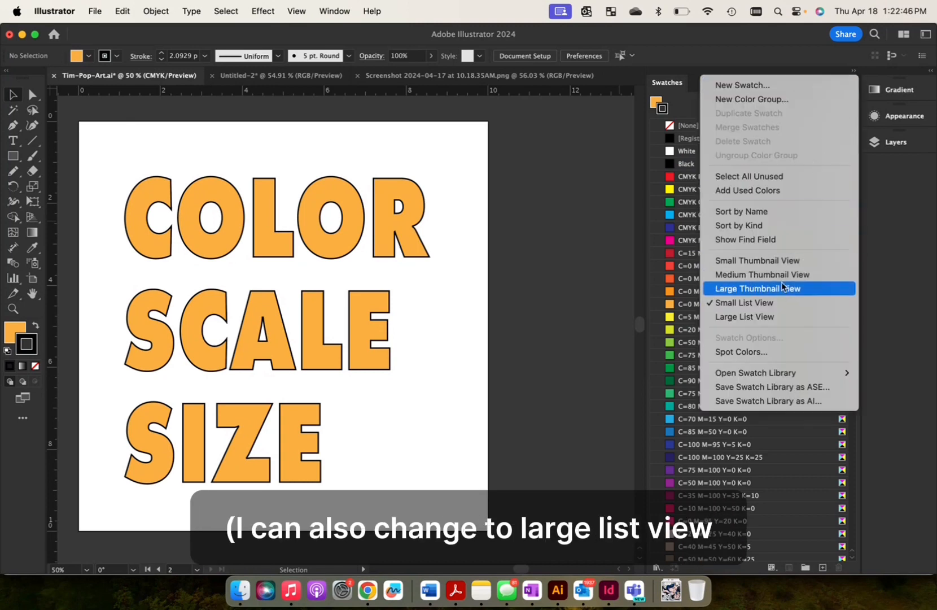
{"action": "left_click", "coordinate": [775, 315]}
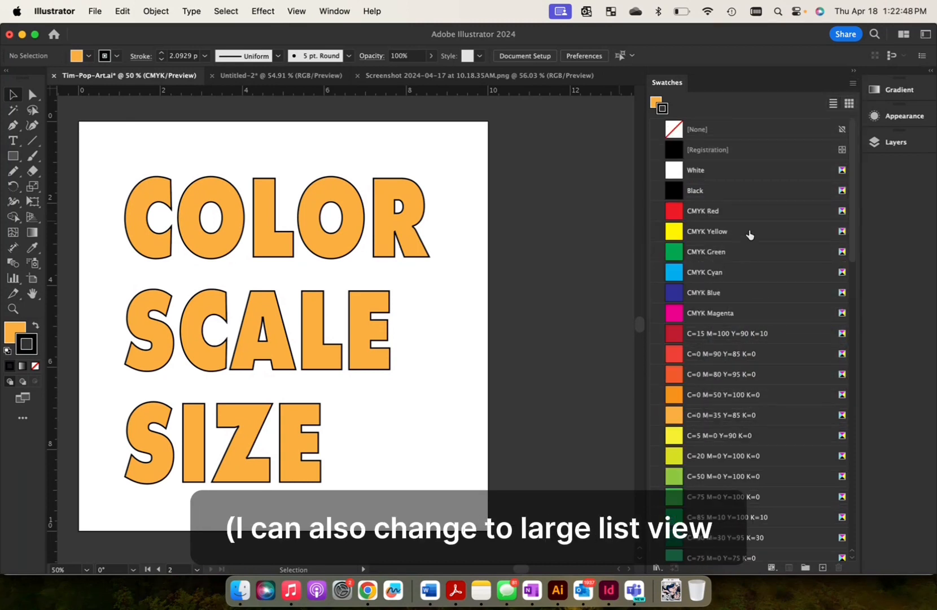
{"action": "scroll", "coordinate": [751, 234], "scroll_direction": "down", "scroll_amount": 15}
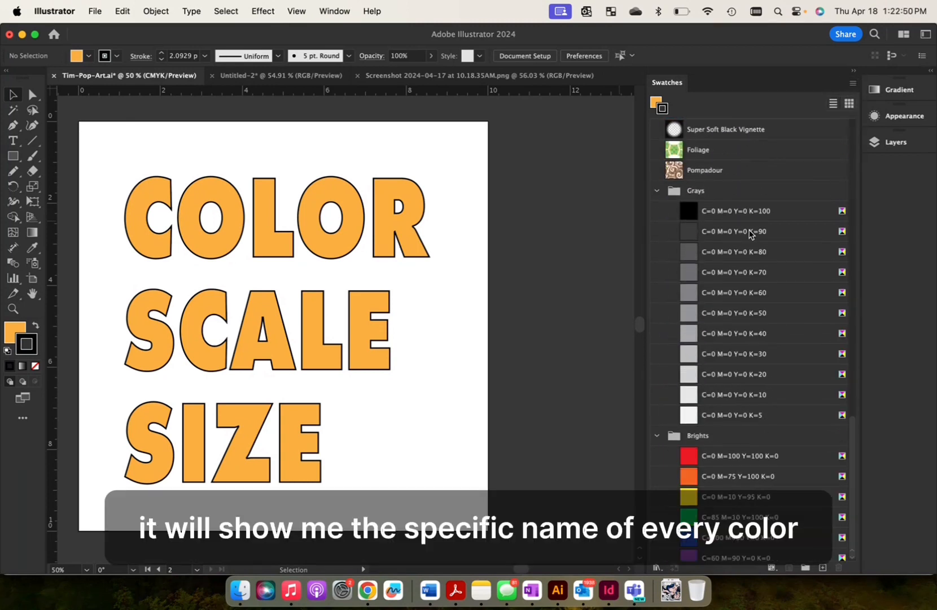
{"action": "scroll", "coordinate": [751, 234], "scroll_direction": "up", "scroll_amount": 3}
{"action": "scroll", "coordinate": [750, 234], "scroll_direction": "up", "scroll_amount": 8}
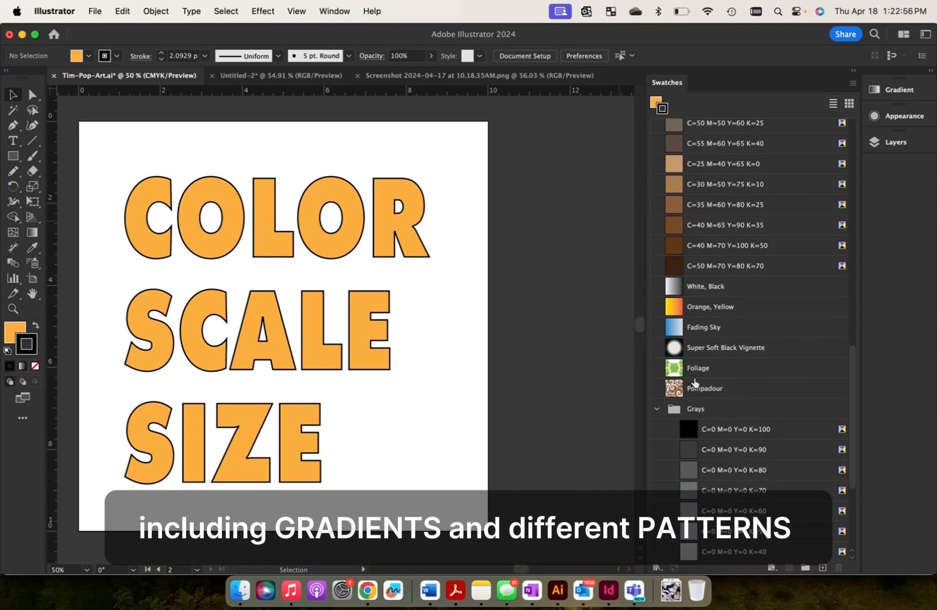
{"action": "scroll", "coordinate": [778, 369], "scroll_direction": "down", "scroll_amount": 10}
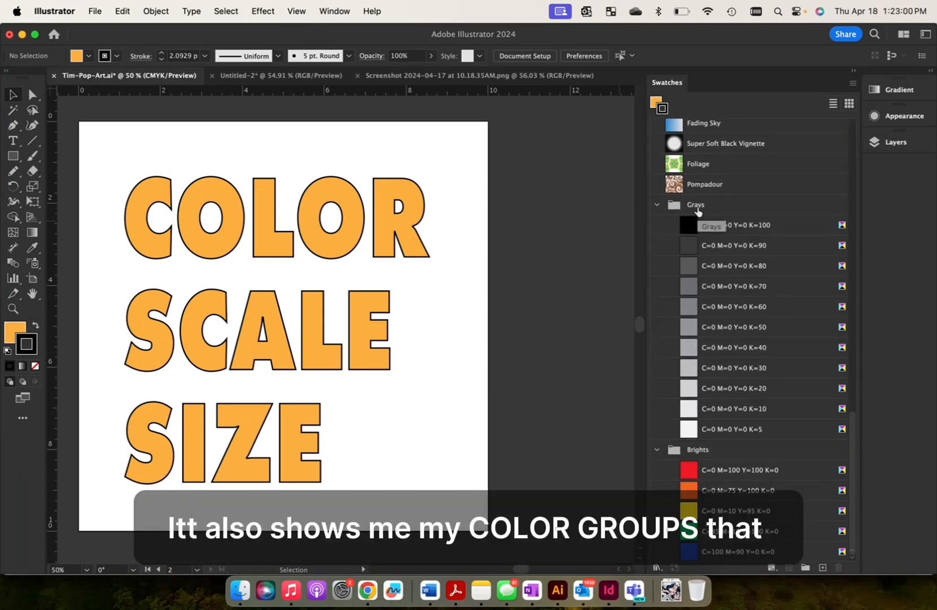
{"action": "scroll", "coordinate": [697, 211], "scroll_direction": "down", "scroll_amount": 1}
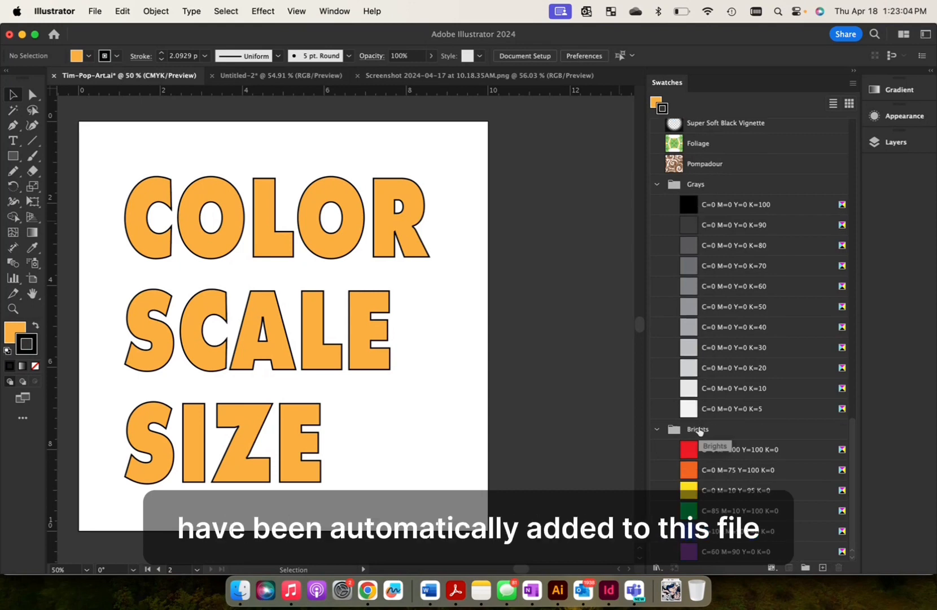
{"action": "scroll", "coordinate": [698, 430], "scroll_direction": "up", "scroll_amount": 11}
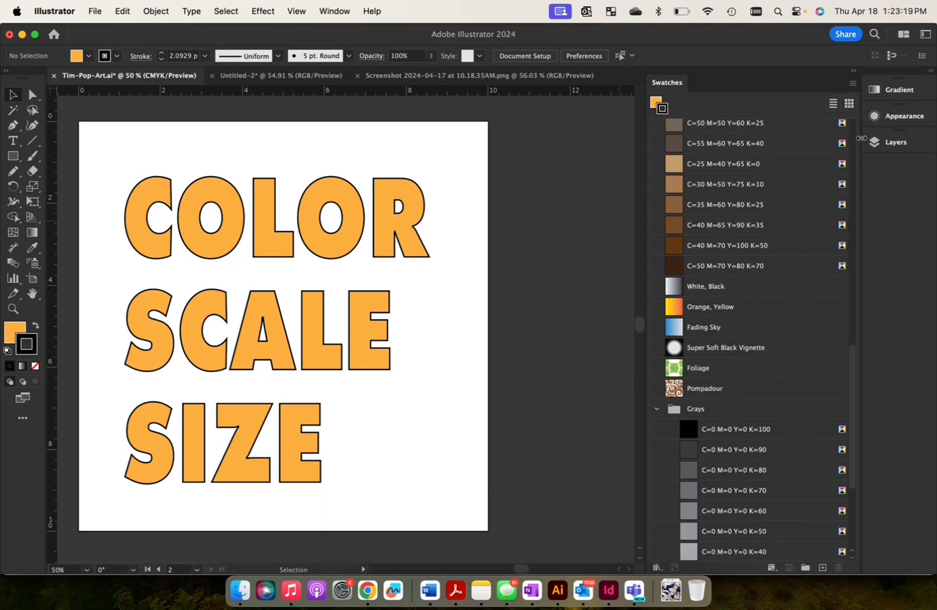
{"action": "left_click", "coordinate": [853, 83]}
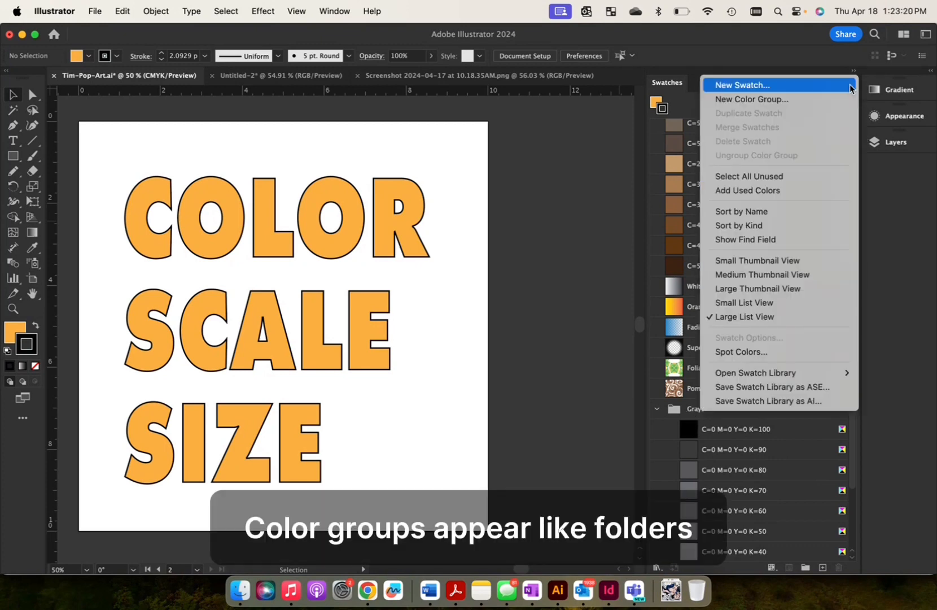
{"action": "left_click", "coordinate": [774, 289]}
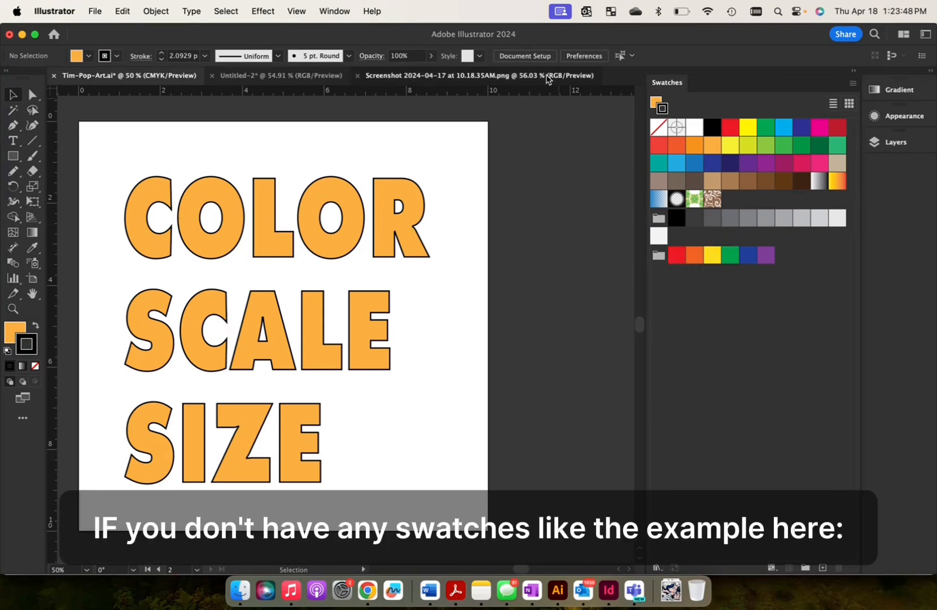
In the screenshot PNG document, open the default Print swatch library and enlarge its panel to show all its swatches.
{"action": "left_click", "coordinate": [547, 79]}
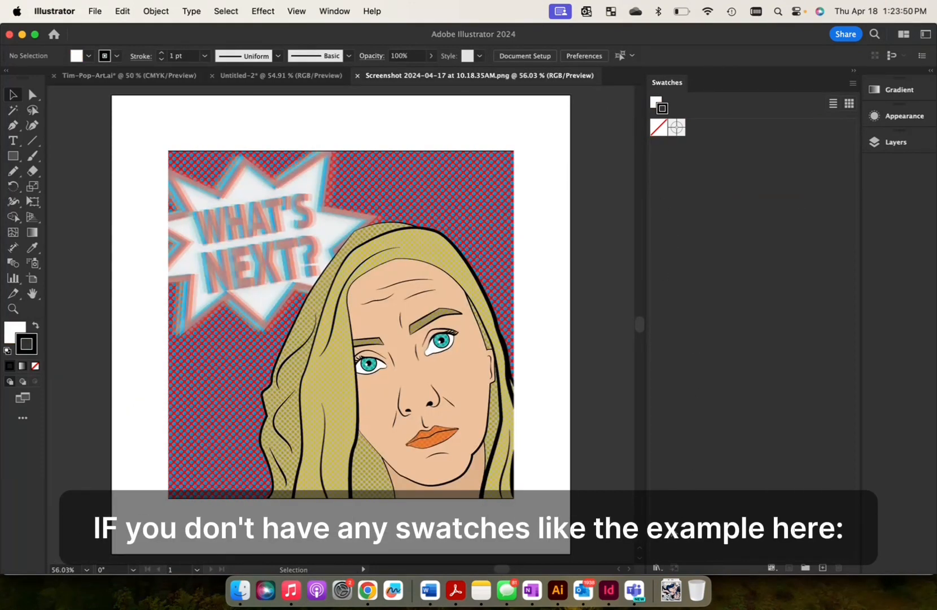
{"action": "left_click", "coordinate": [658, 568]}
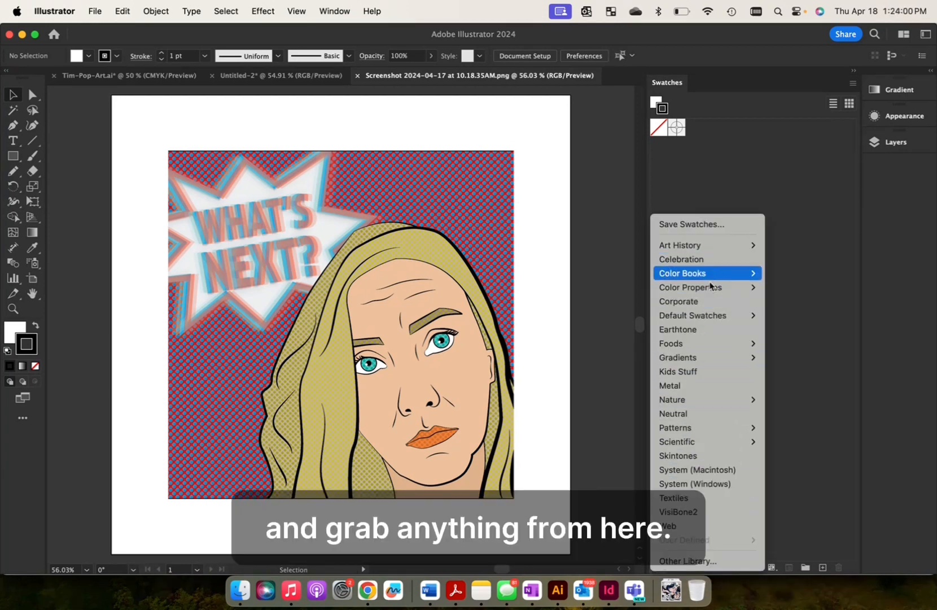
{"action": "mouse_move", "coordinate": [705, 311]}
{"action": "mouse_move", "coordinate": [708, 290]}
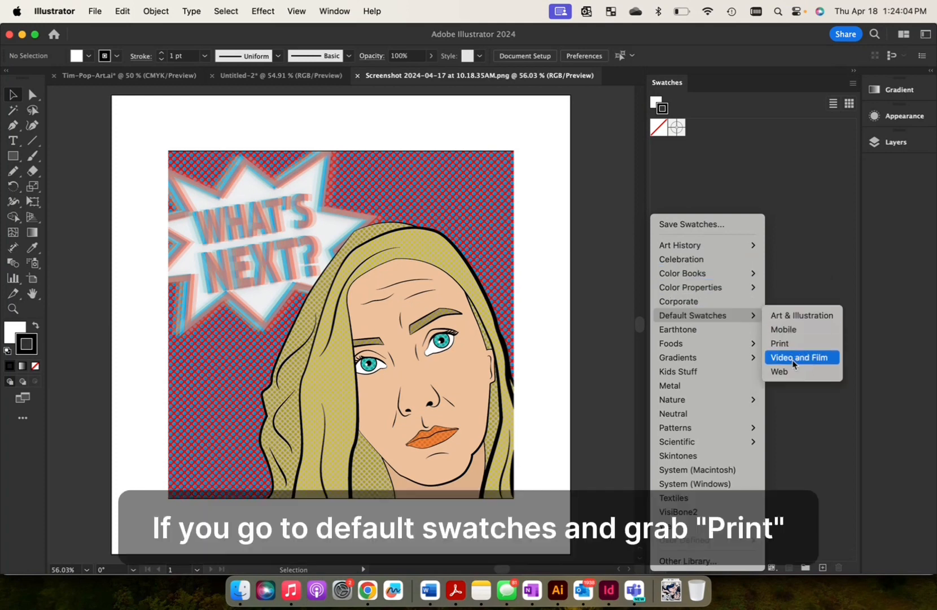
{"action": "left_click", "coordinate": [796, 343]}
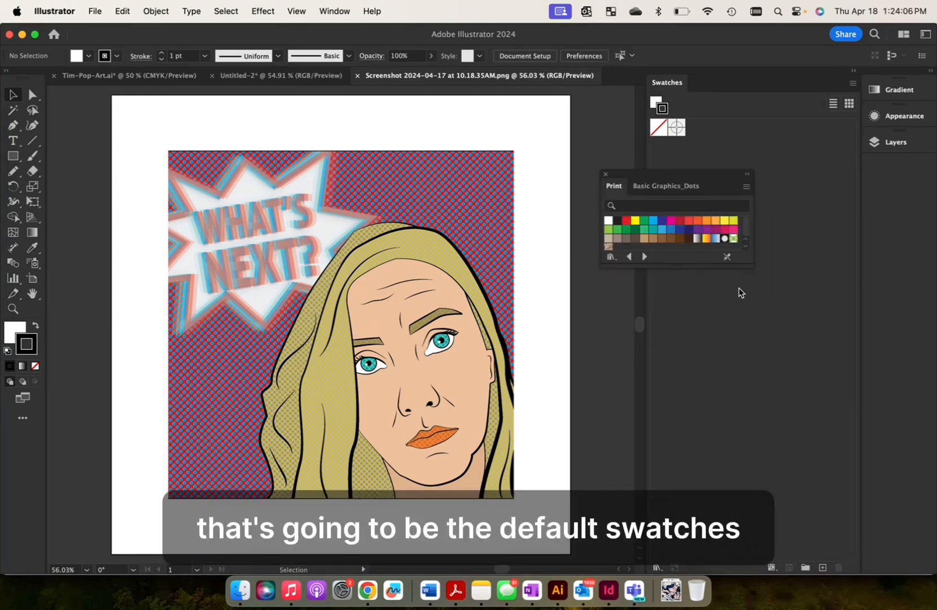
{"action": "left_click_drag", "start_coordinate": [693, 267], "coordinate": [694, 315]}
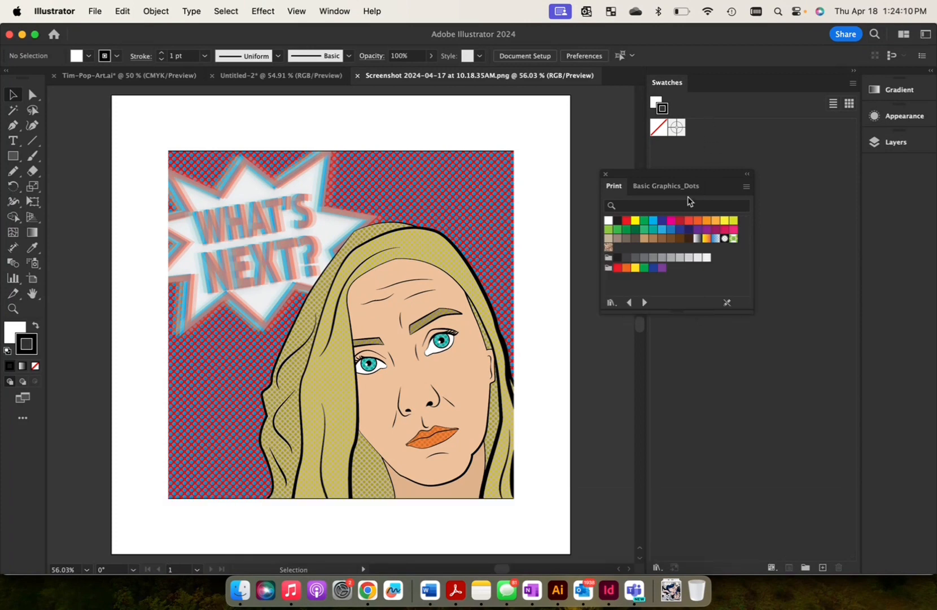
Open the Skintones swatch library alongside the Print library.
{"action": "left_click", "coordinate": [657, 567]}
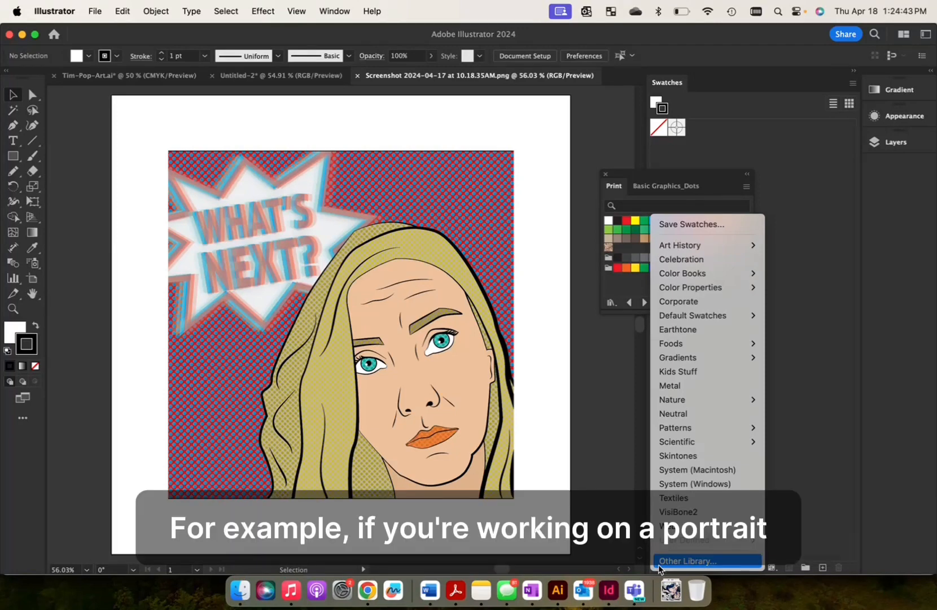
{"action": "left_click", "coordinate": [684, 460]}
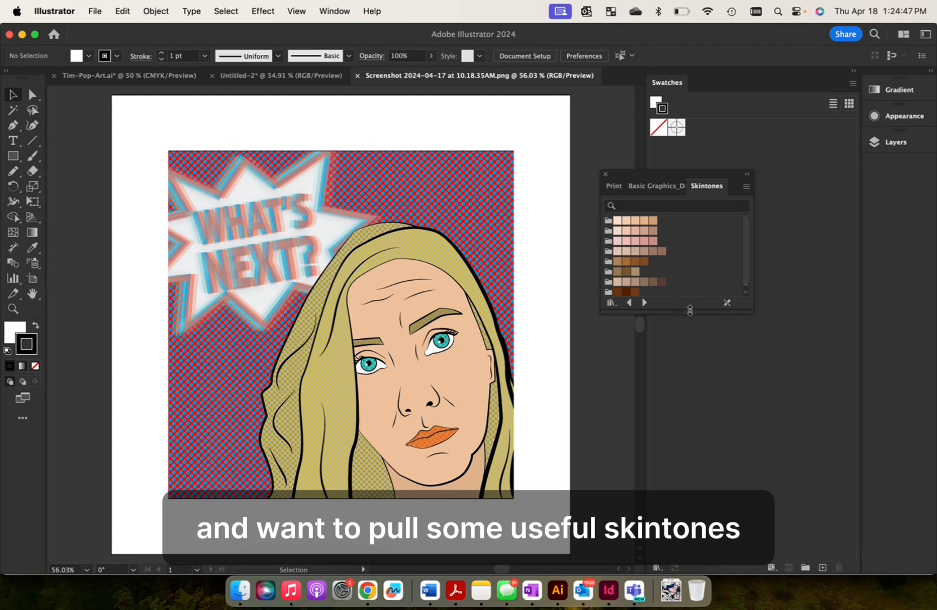
Enlarge the floating library panel to show all skintones, look through the Print and Basic Graphics libraries, and return to Skintones.
{"action": "left_click_drag", "start_coordinate": [680, 310], "coordinate": [667, 425]}
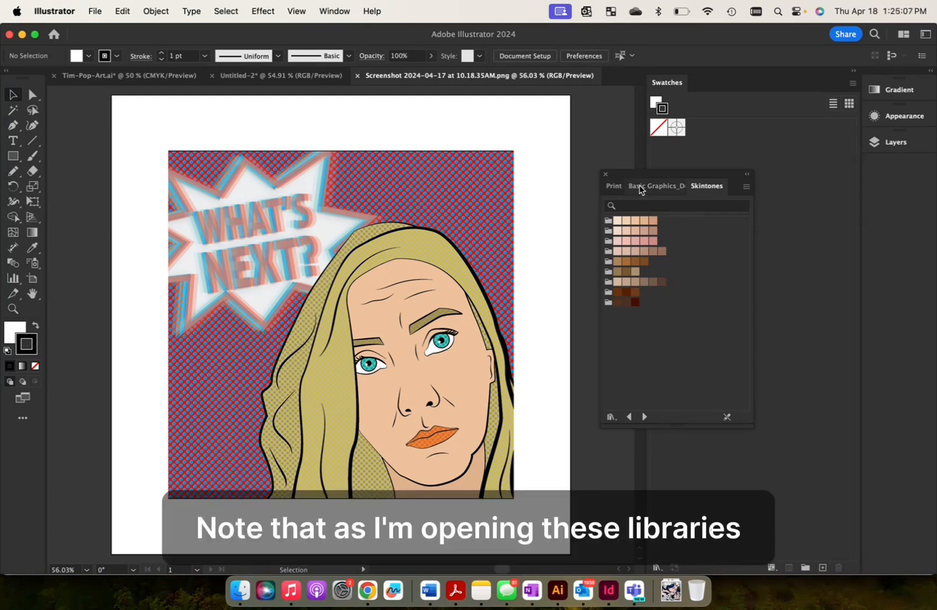
{"action": "left_click", "coordinate": [614, 186]}
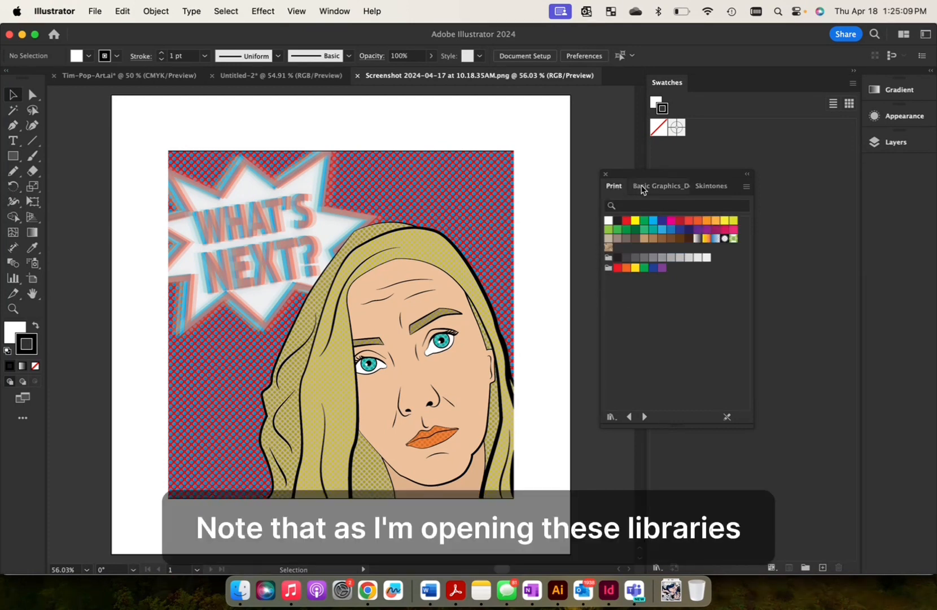
{"action": "left_click", "coordinate": [642, 188]}
{"action": "left_click", "coordinate": [713, 186]}
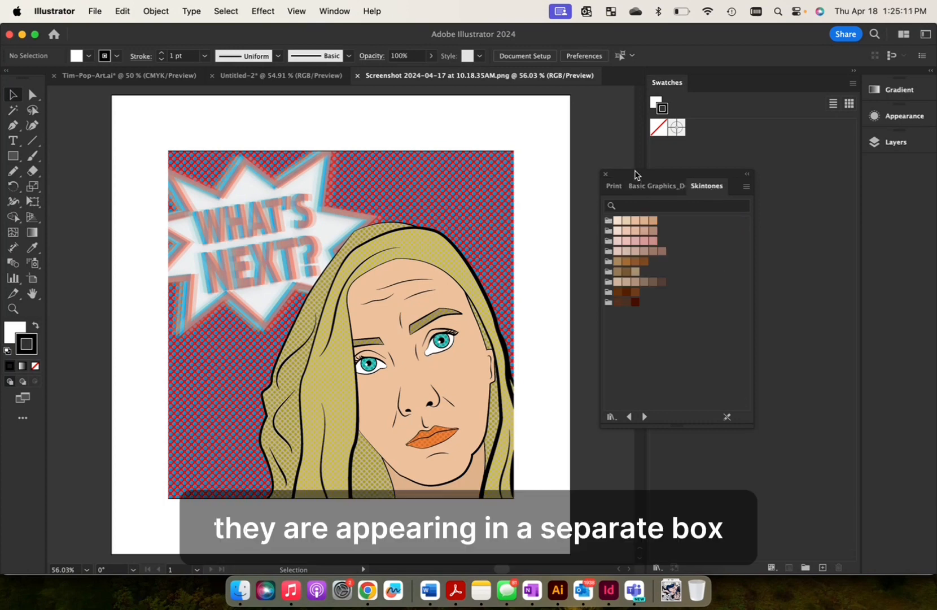
Return to Tim-Pop-Art.ai and move the floating Skintones library clear of the document's swatches.
{"action": "left_click_drag", "start_coordinate": [635, 174], "coordinate": [553, 172]}
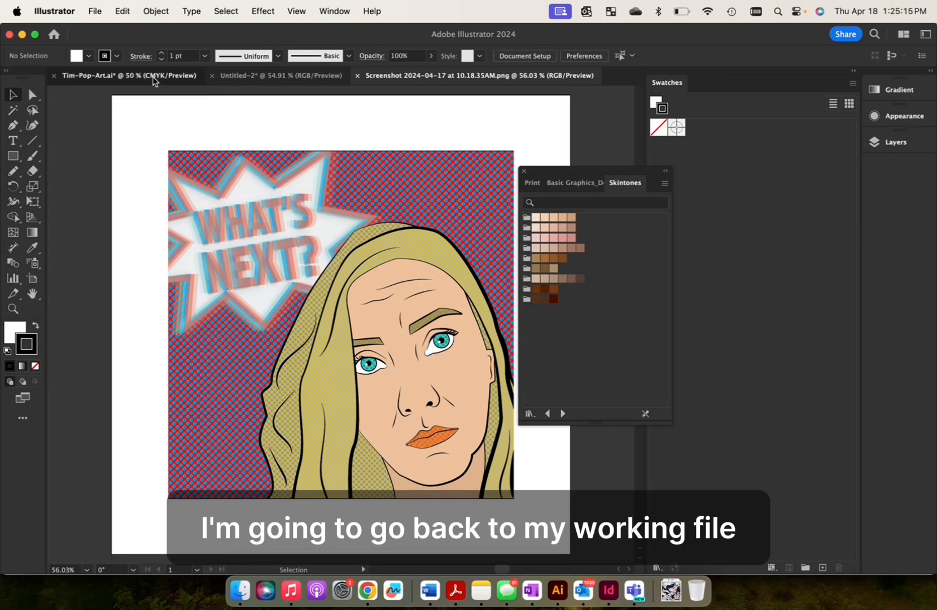
{"action": "left_click", "coordinate": [154, 81]}
{"action": "left_click_drag", "start_coordinate": [569, 172], "coordinate": [513, 115]}
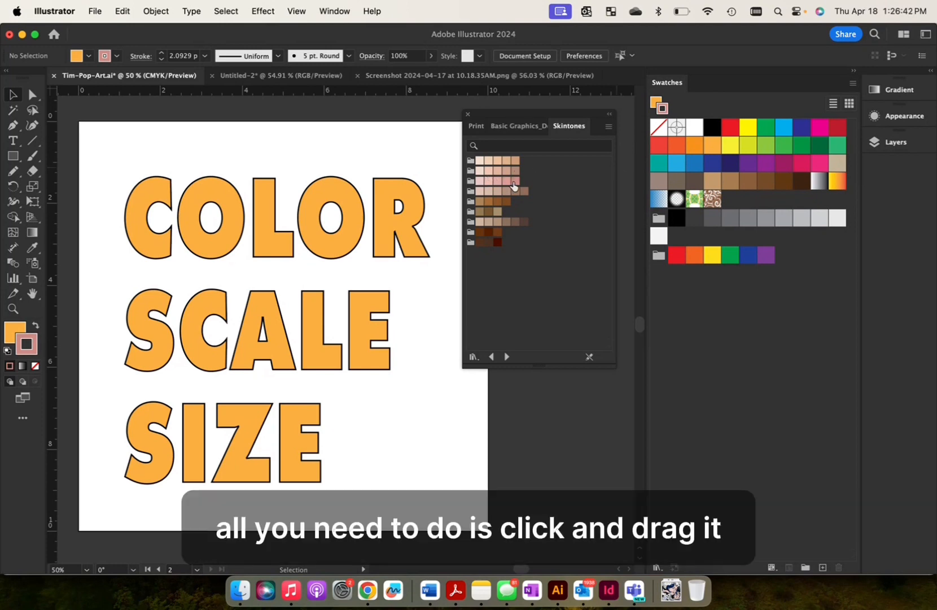
Add the darkest pink skintone and the whole pink color group from the Skintones library to the document's swatches.
{"action": "left_click_drag", "start_coordinate": [514, 186], "coordinate": [747, 205]}
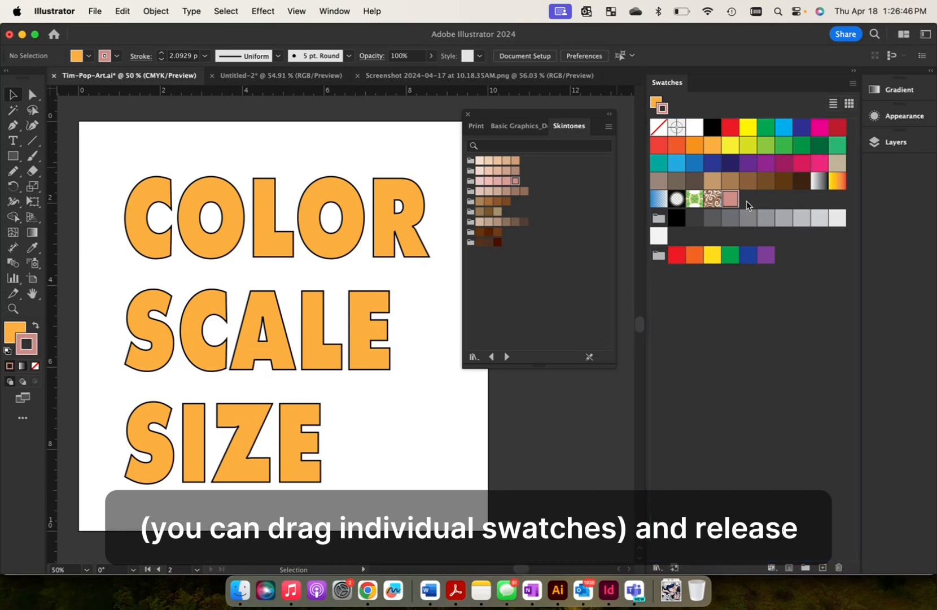
{"action": "left_click", "coordinate": [576, 236]}
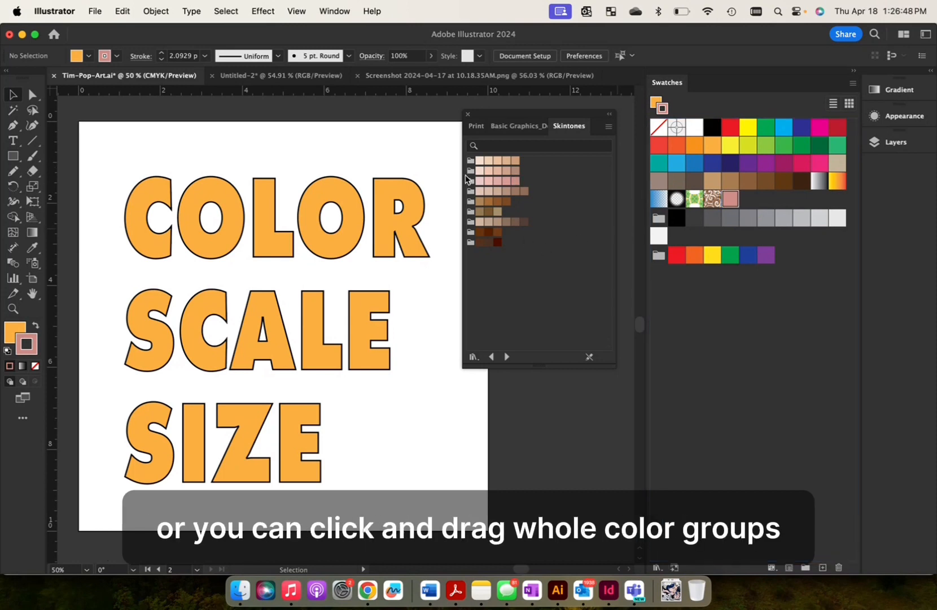
{"action": "left_click_drag", "start_coordinate": [470, 181], "coordinate": [670, 279]}
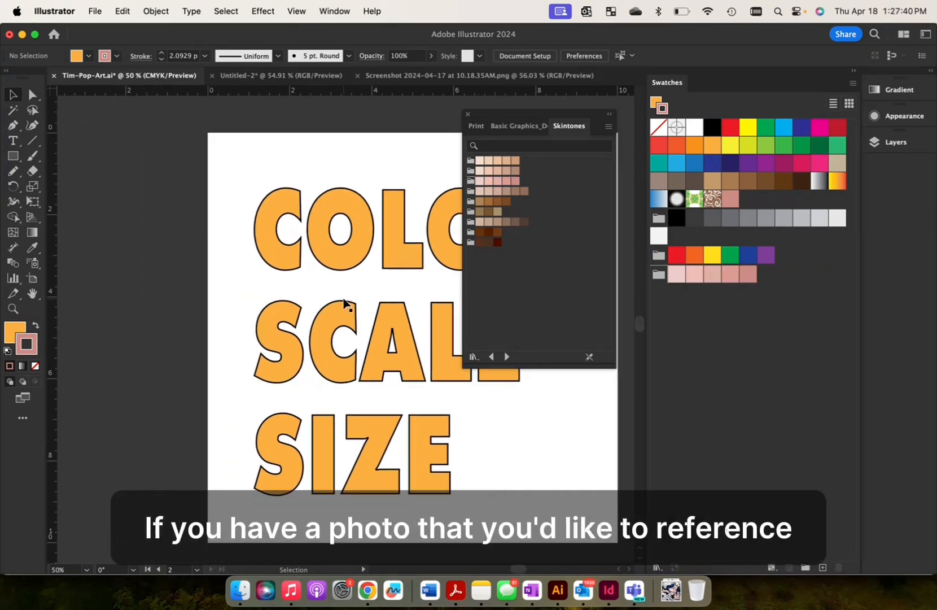
Sample the light purple at the lower edge of the goggles in the ski photo with the Eyedropper.
{"action": "scroll", "coordinate": [344, 302], "scroll_direction": "left", "scroll_amount": 10}
{"action": "scroll", "coordinate": [345, 302], "scroll_direction": "left", "scroll_amount": 15}
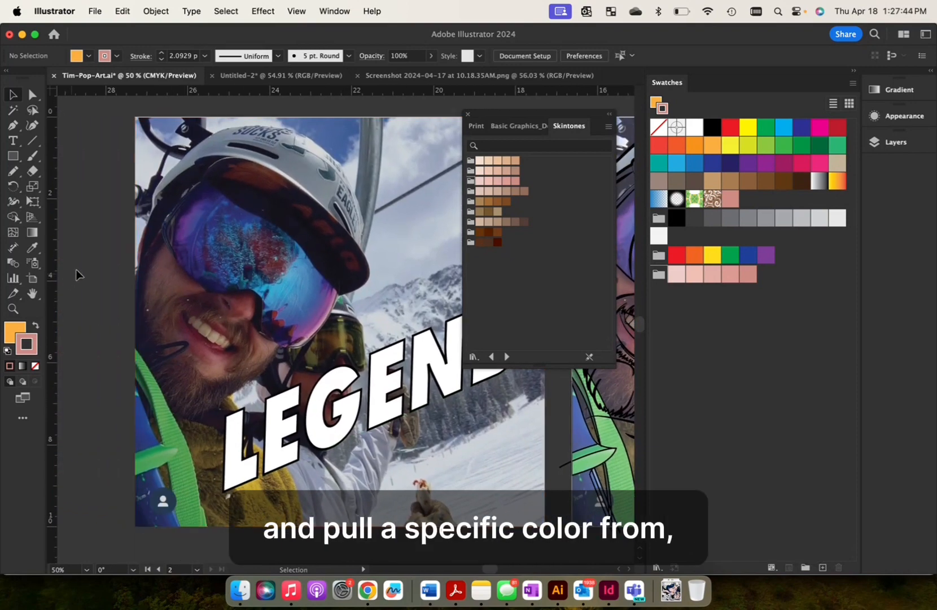
{"action": "left_click", "coordinate": [33, 249]}
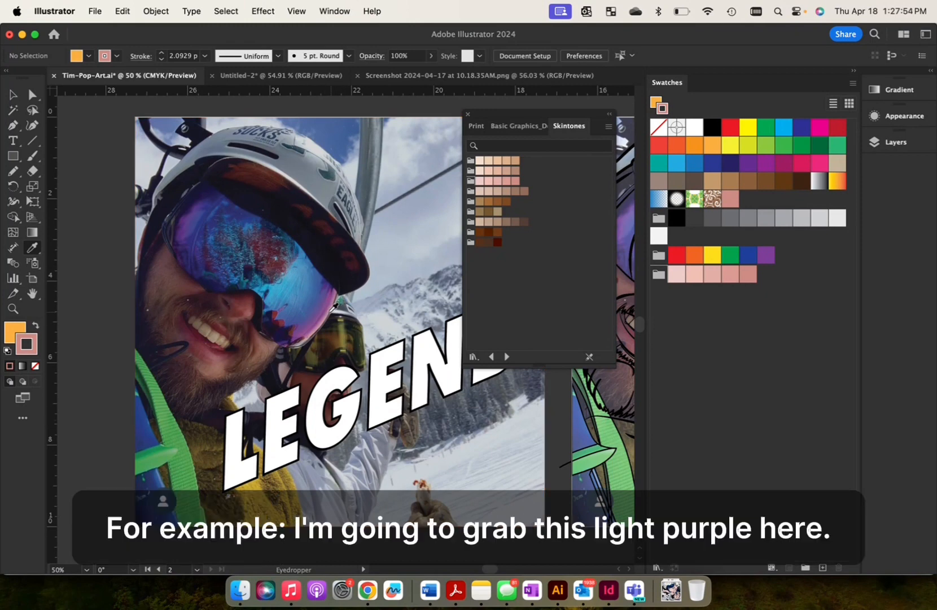
{"action": "left_click", "coordinate": [313, 319]}
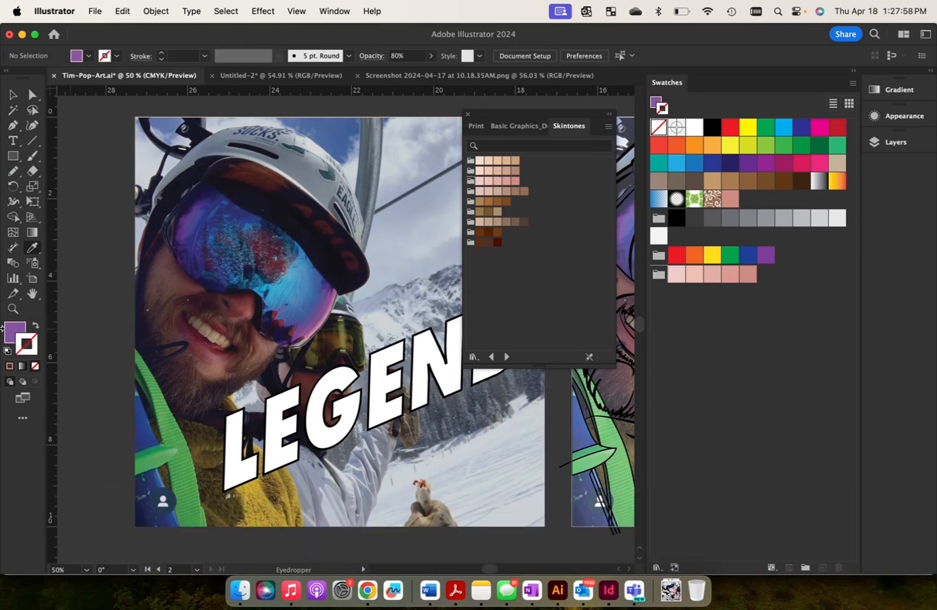
Bring the fill color to the front and add the sampled purple to the document's swatches after the pink skintone.
{"action": "left_click", "coordinate": [88, 56]}
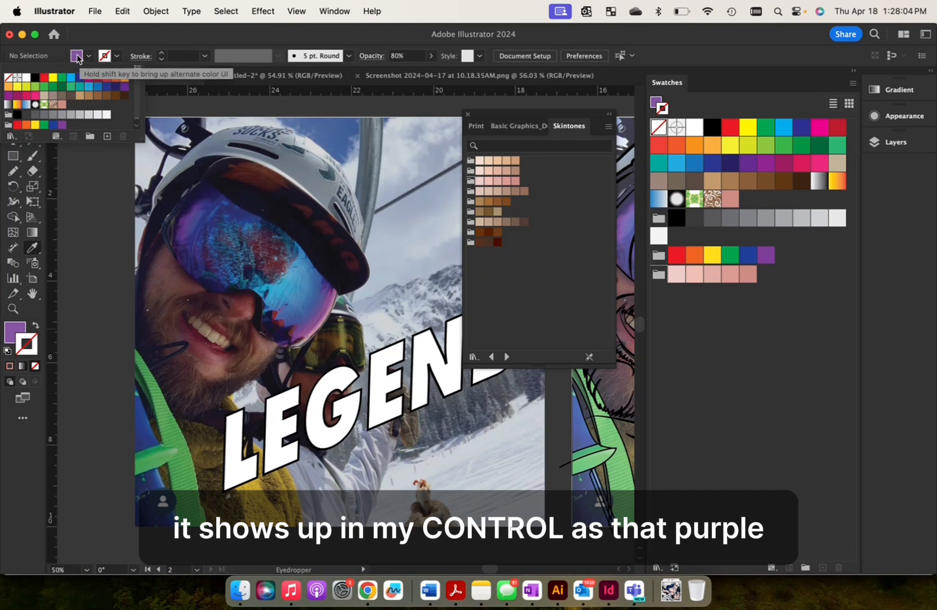
{"action": "left_click", "coordinate": [711, 106]}
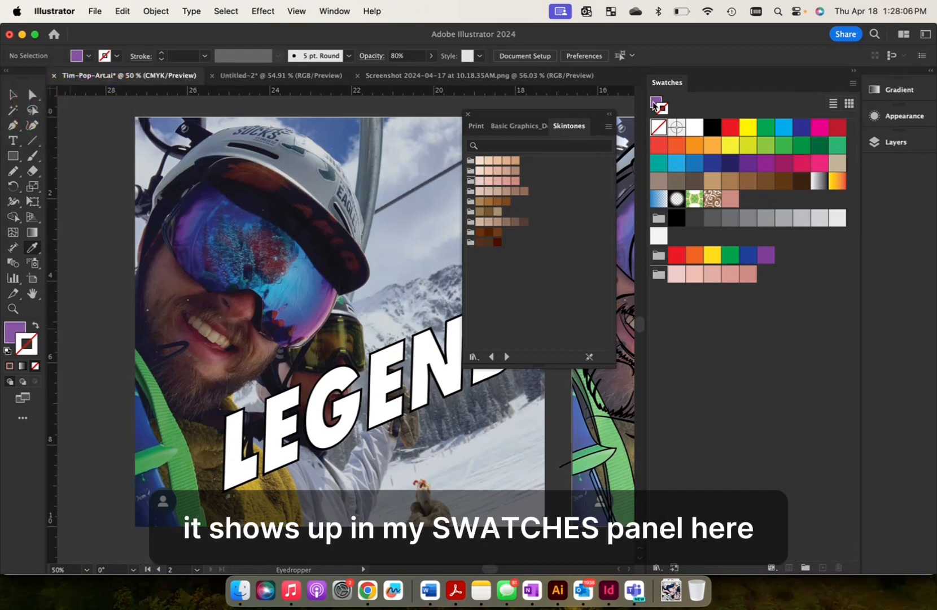
{"action": "left_click", "coordinate": [655, 104]}
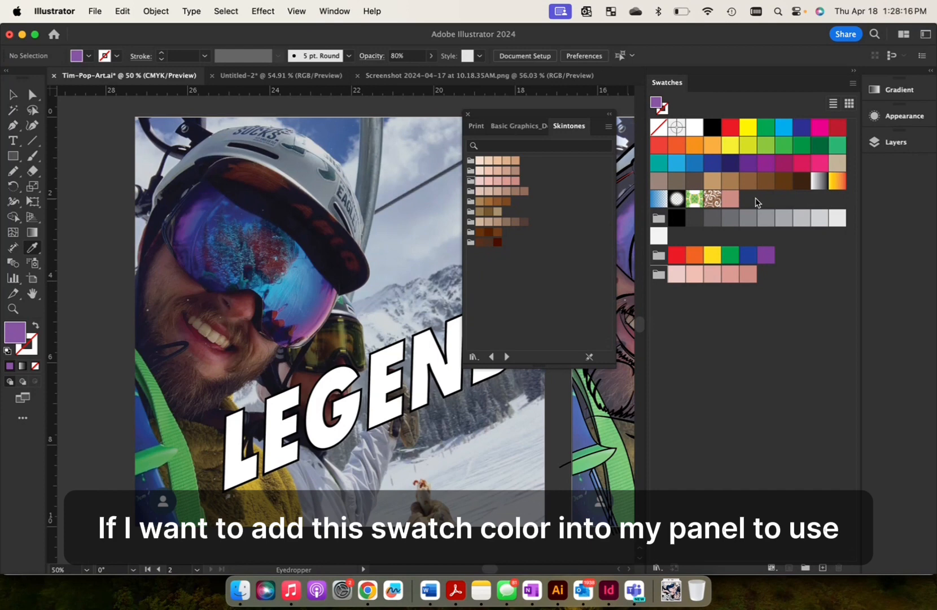
{"action": "left_click_drag", "start_coordinate": [656, 103], "coordinate": [755, 201]}
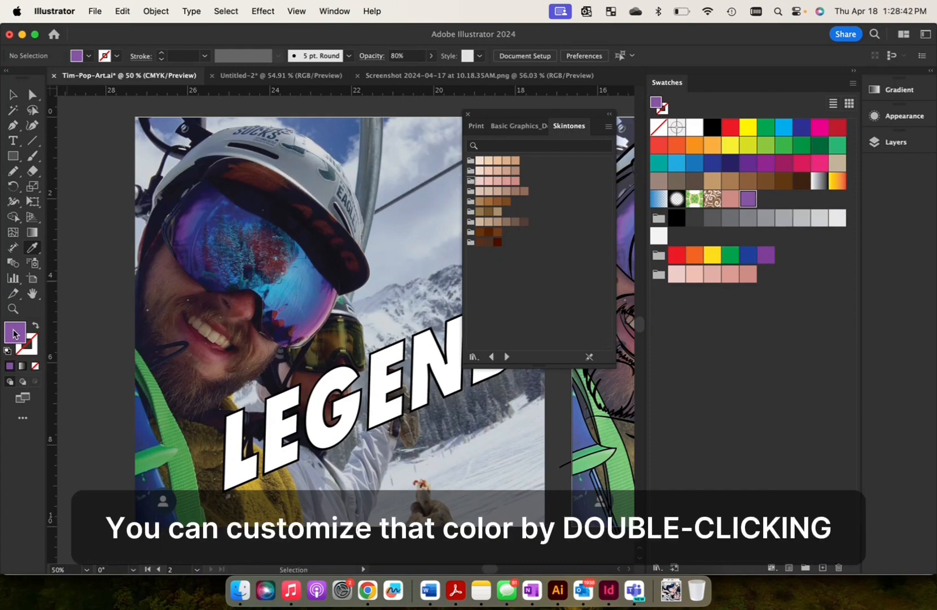
Try raising the purple fill's saturation to 56% in the Color Picker, view the hue and red color models, and discard the change.
{"action": "double_click", "coordinate": [14, 333]}
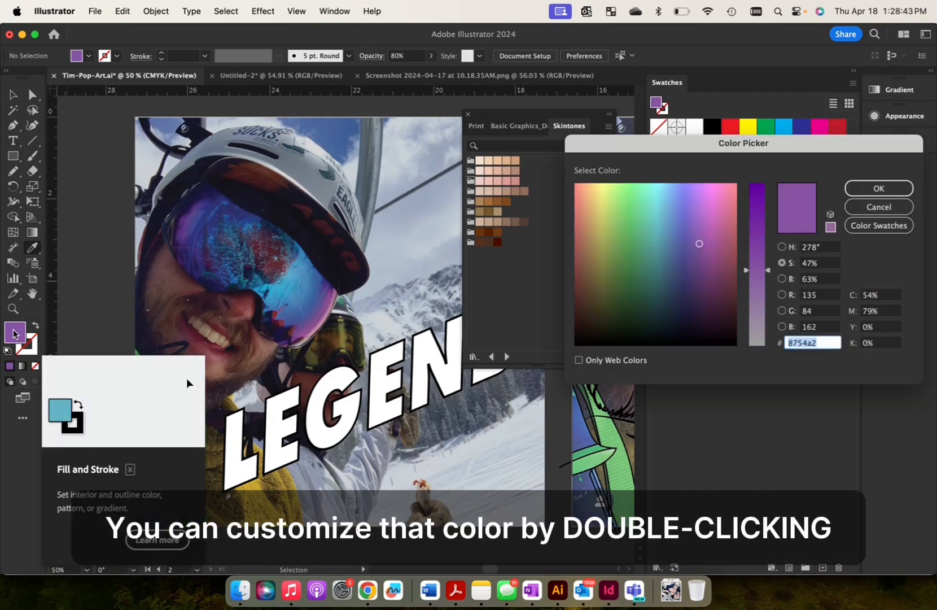
{"action": "left_click_drag", "start_coordinate": [761, 147], "coordinate": [303, 182]}
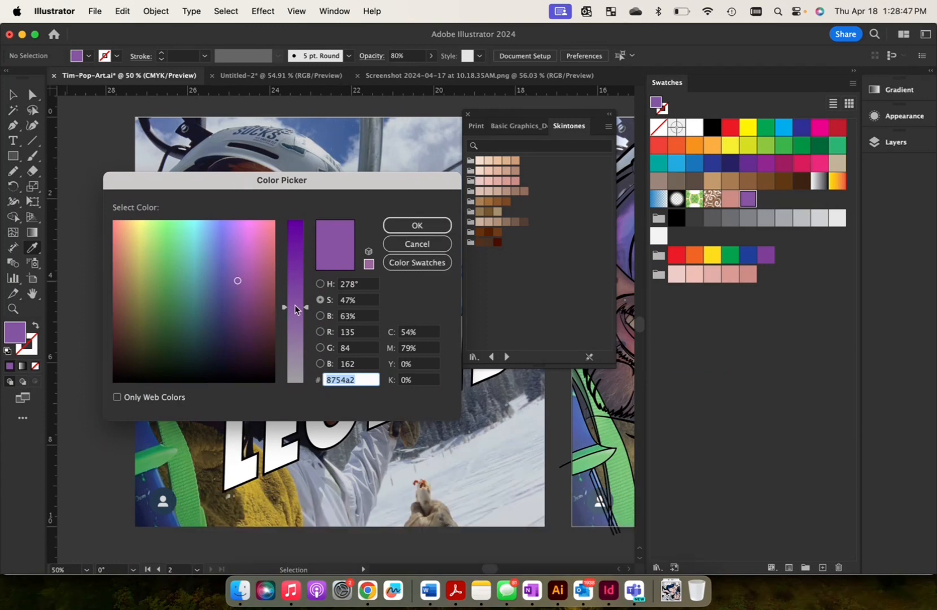
{"action": "left_click_drag", "start_coordinate": [305, 307], "coordinate": [306, 284]}
{"action": "left_click", "coordinate": [320, 316]}
{"action": "left_click", "coordinate": [321, 300]}
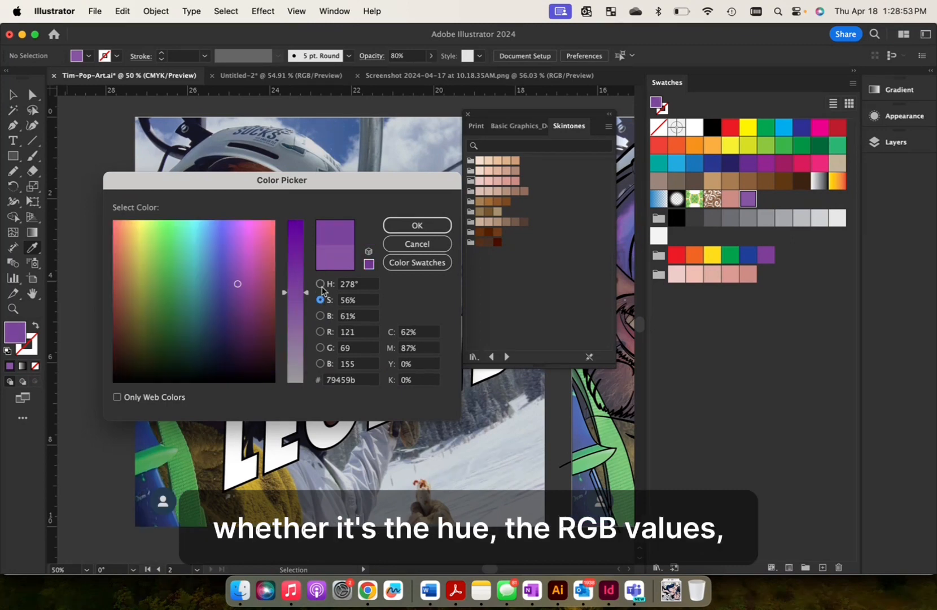
{"action": "left_click", "coordinate": [321, 283]}
{"action": "left_click", "coordinate": [320, 332]}
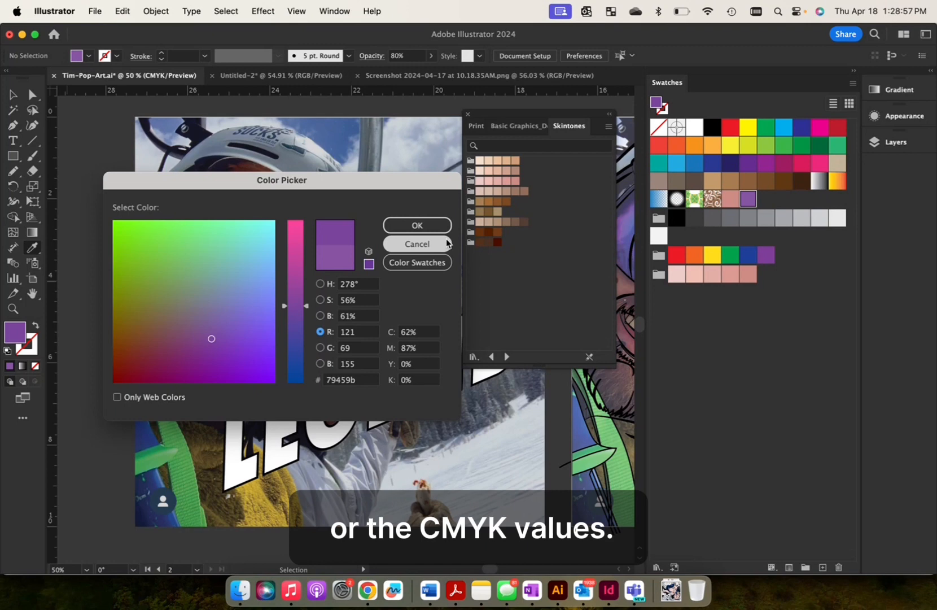
{"action": "left_click", "coordinate": [417, 244]}
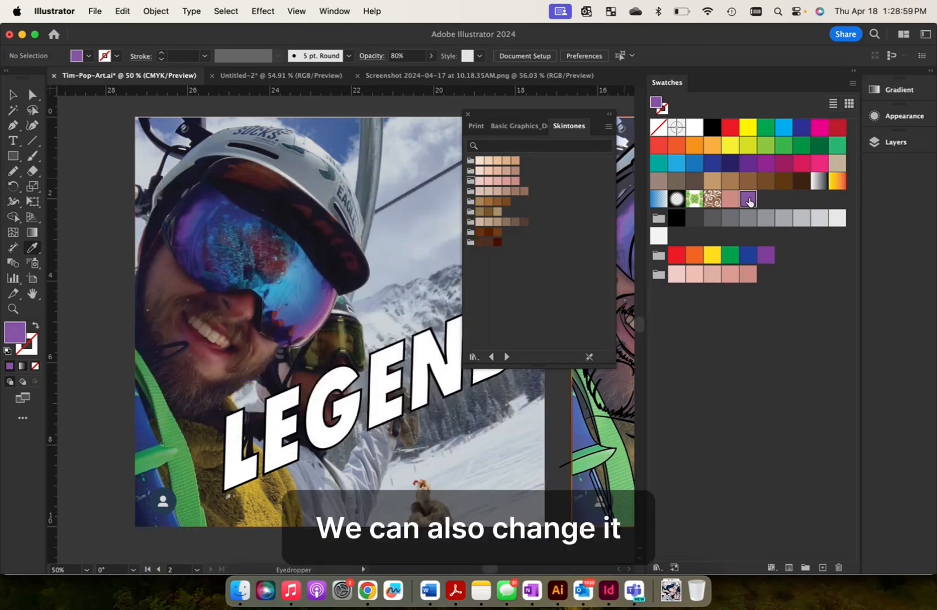
Look over the color modes for the added purple swatch and make it a Global process color in CMYK.
{"action": "double_click", "coordinate": [748, 199]}
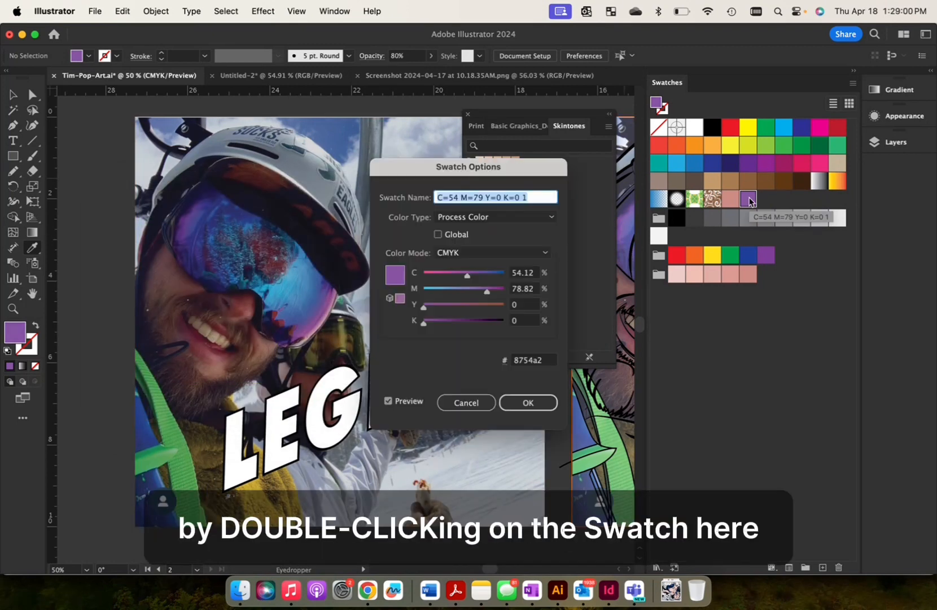
{"action": "left_click", "coordinate": [502, 252]}
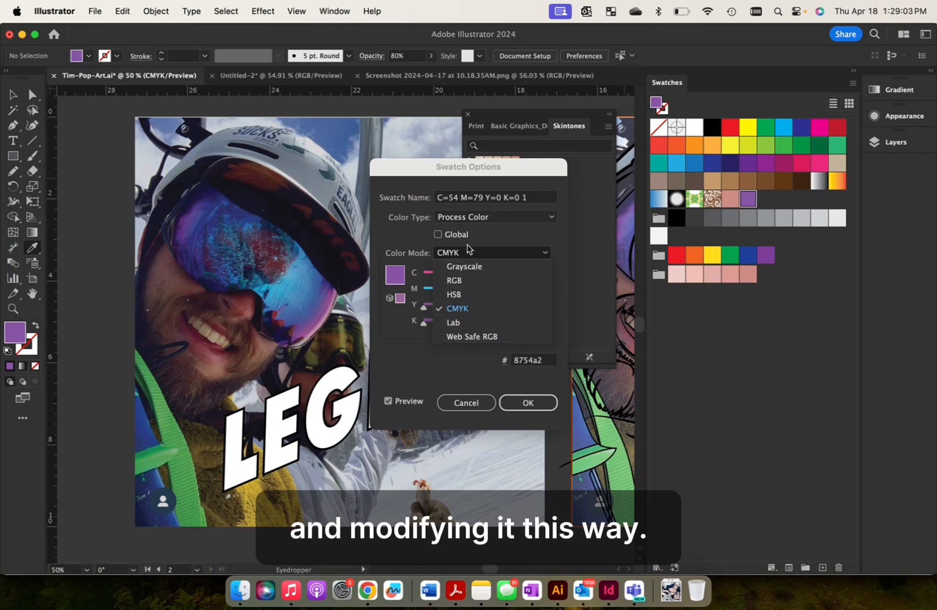
{"action": "left_click", "coordinate": [439, 236]}
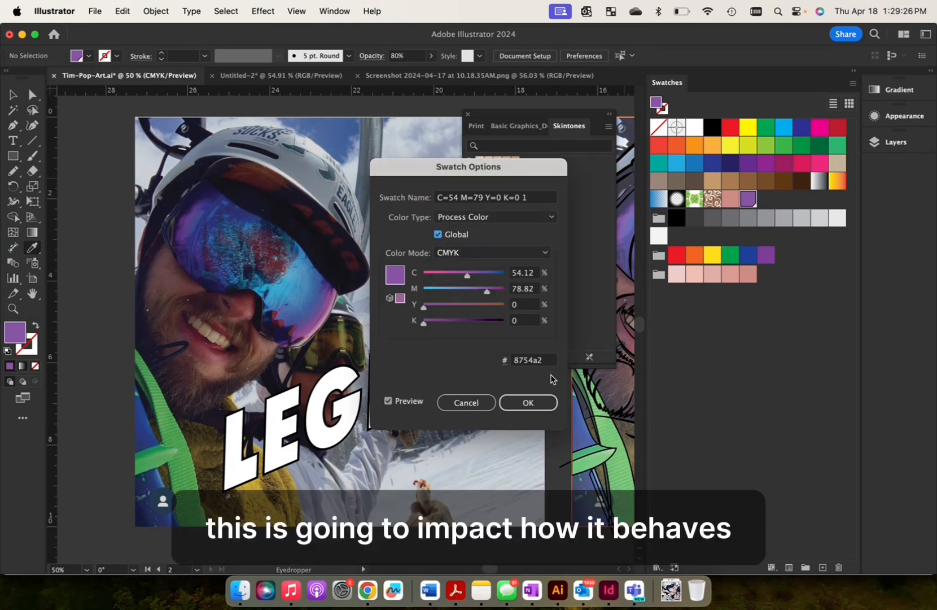
{"action": "left_click", "coordinate": [530, 401]}
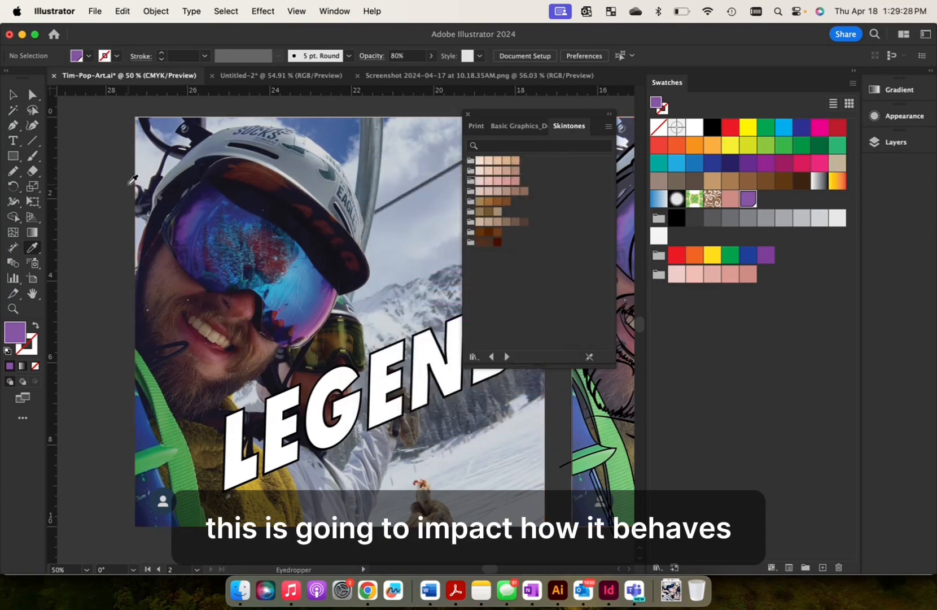
Fill the COLOR text on the lettering artboard with the global purple swatch and deselect it.
{"action": "scroll", "coordinate": [131, 181], "scroll_direction": "right", "scroll_amount": 15}
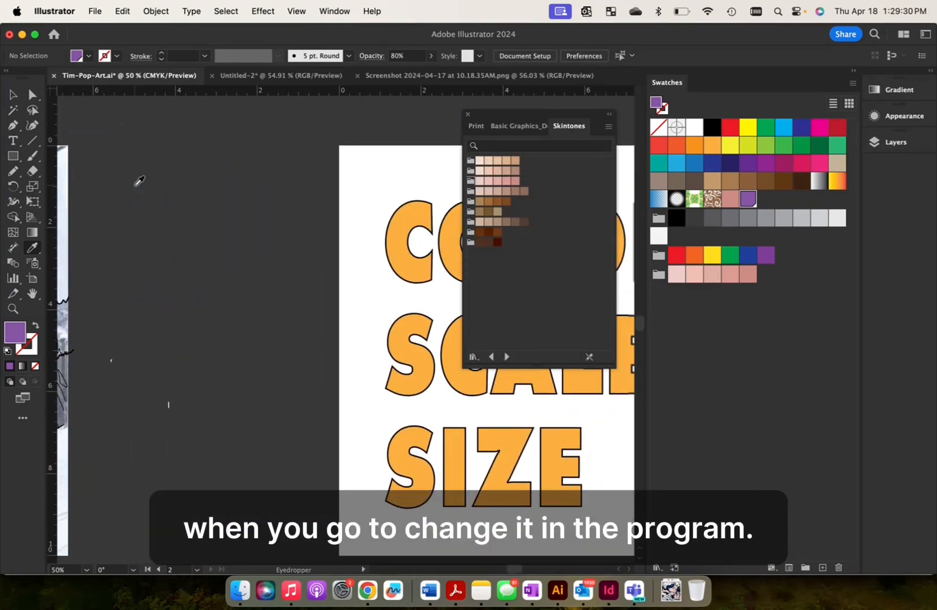
{"action": "scroll", "coordinate": [140, 181], "scroll_direction": "right", "scroll_amount": 3}
{"action": "left_click", "coordinate": [13, 94]}
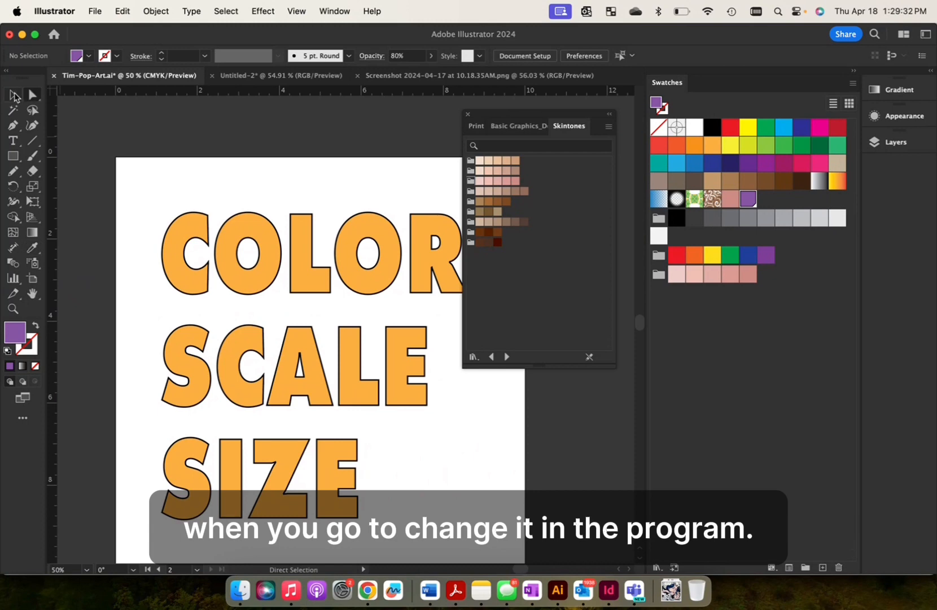
{"action": "left_click", "coordinate": [278, 229]}
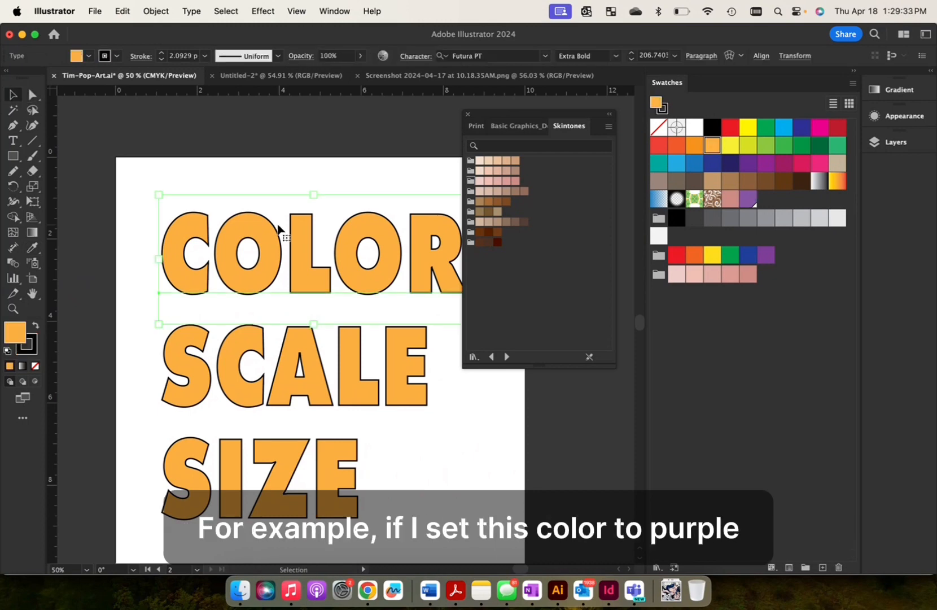
{"action": "left_click", "coordinate": [748, 199]}
{"action": "left_click", "coordinate": [437, 147]}
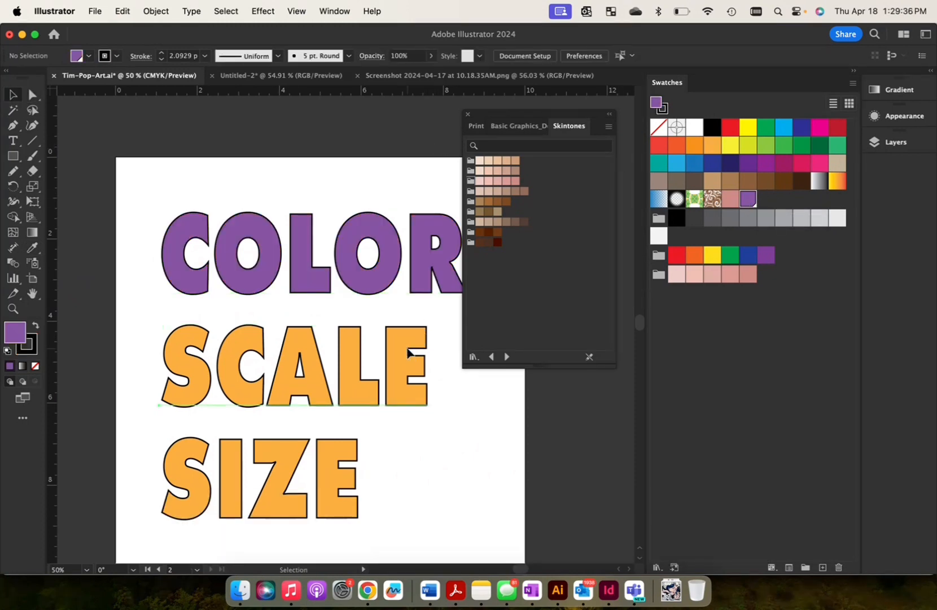
Fill the SCALE text with the non-global pink swatch C=0 M=95 Y=20 K=0 and deselect it.
{"action": "left_click", "coordinate": [409, 352]}
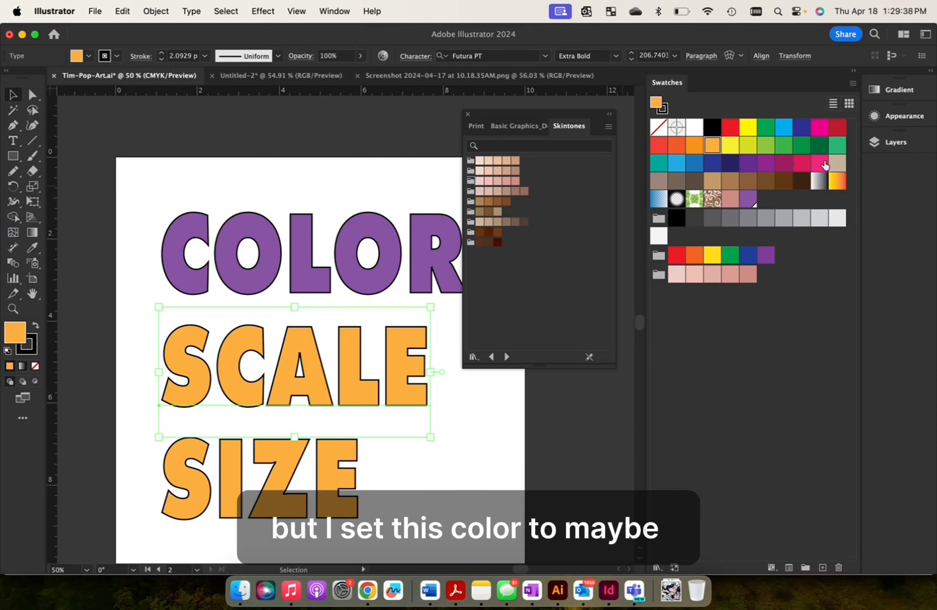
{"action": "left_click", "coordinate": [822, 164]}
{"action": "left_click", "coordinate": [343, 175]}
Set the global purple swatch's cyan value to 81% with preview on, and apply the change.
{"action": "scroll", "coordinate": [350, 176], "scroll_direction": "right", "scroll_amount": 3}
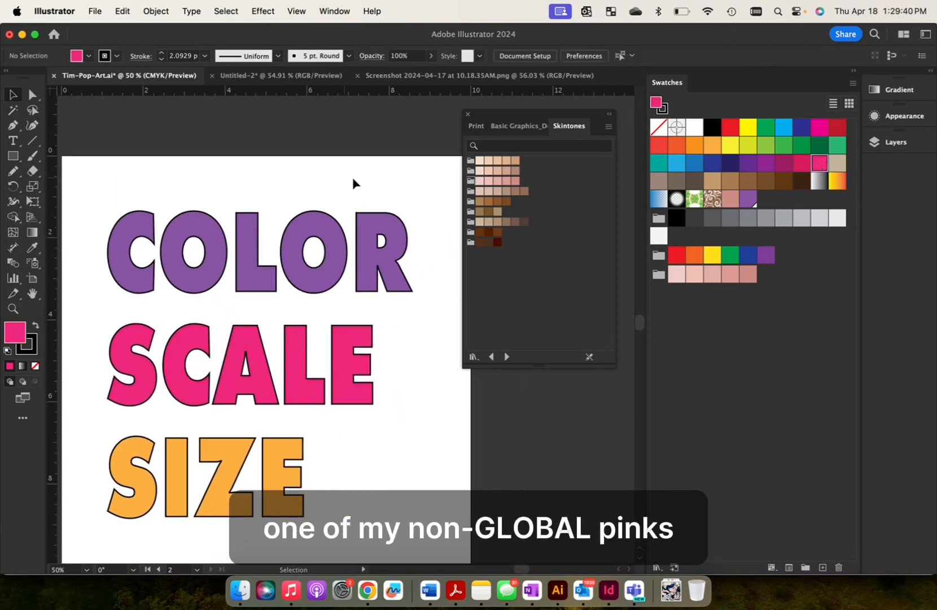
{"action": "scroll", "coordinate": [375, 185], "scroll_direction": "down", "scroll_amount": 2}
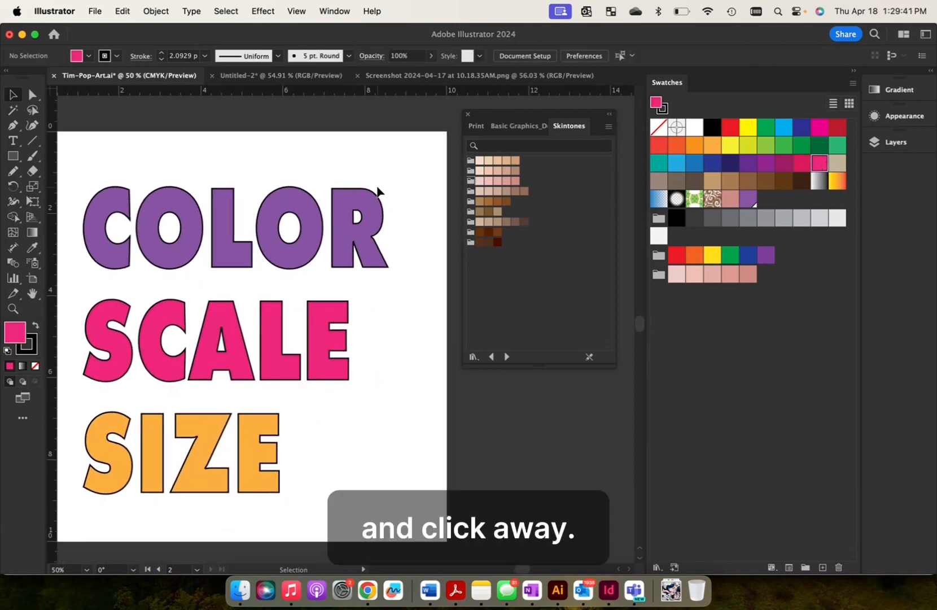
{"action": "double_click", "coordinate": [749, 198]}
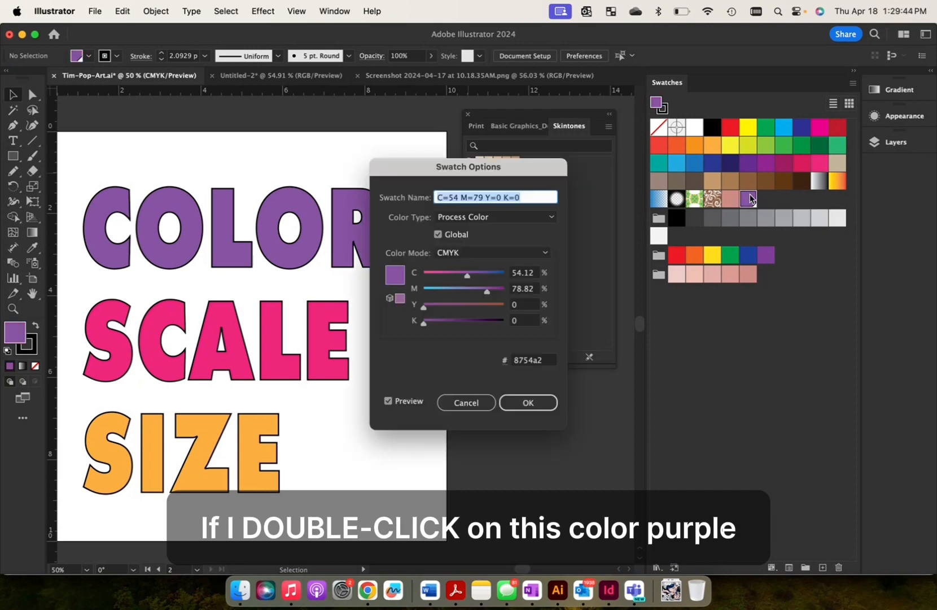
{"action": "left_click_drag", "start_coordinate": [468, 277], "coordinate": [491, 277]}
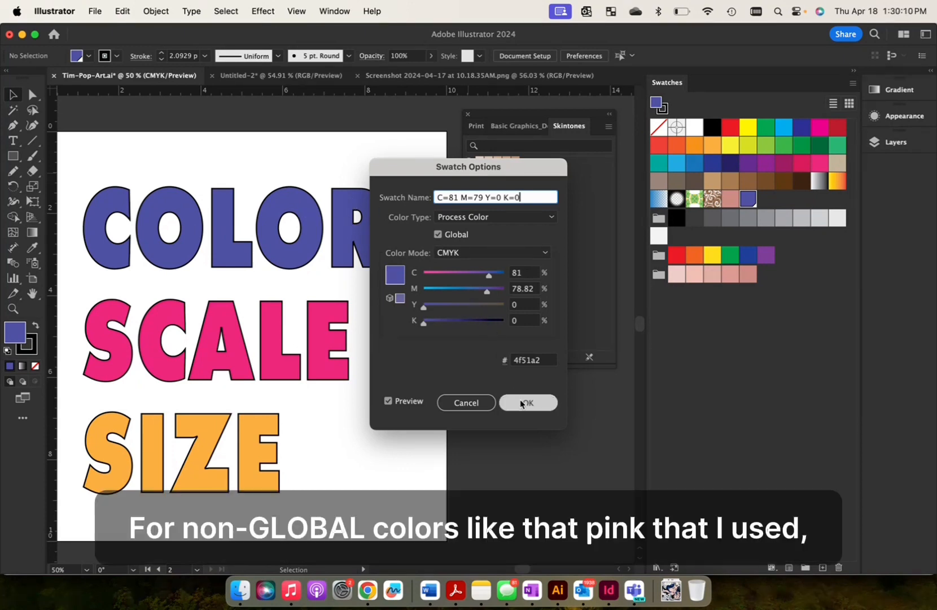
{"action": "left_click", "coordinate": [527, 401]}
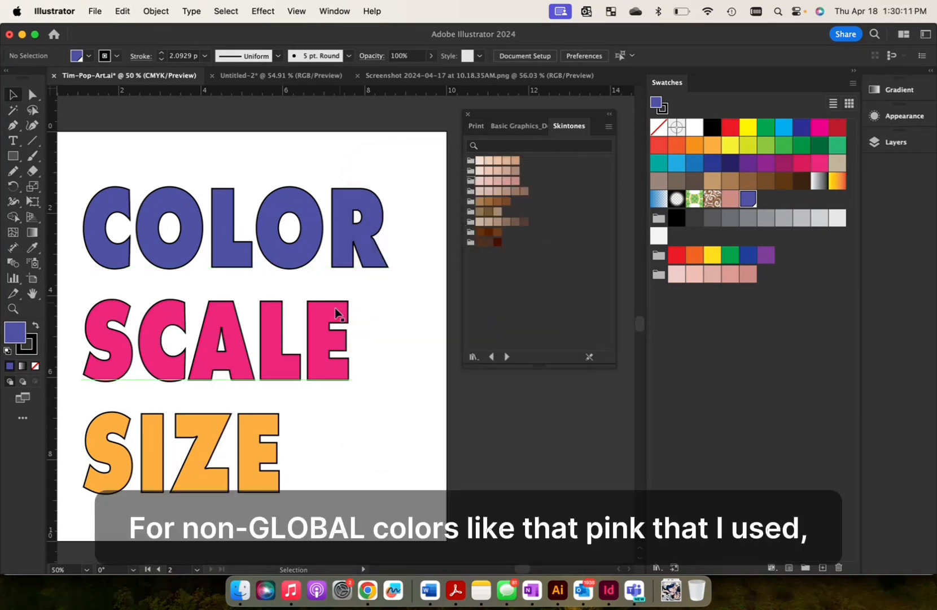
Try to change the non-global pink swatch to 100% yellow and 70% black with preview on.
{"action": "double_click", "coordinate": [820, 169]}
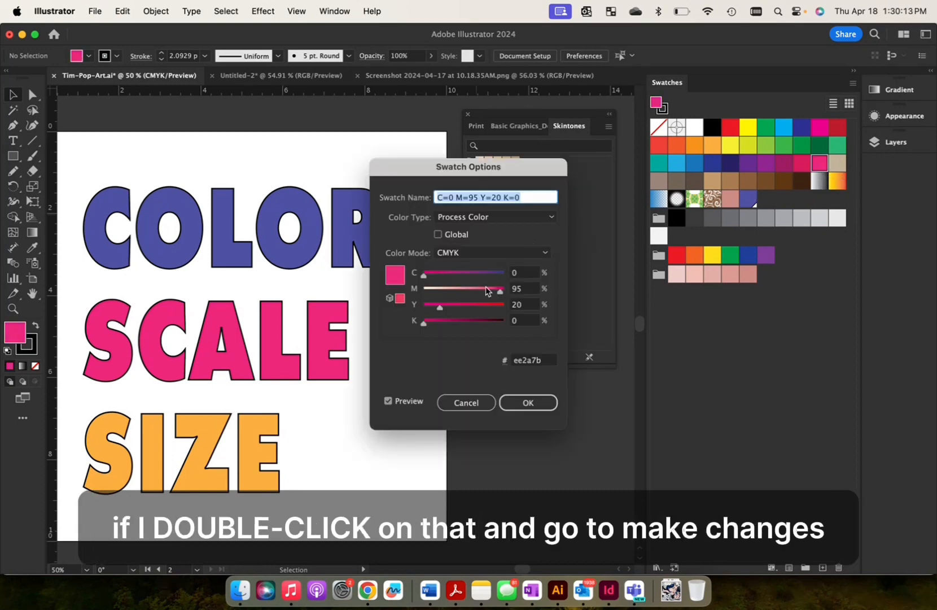
{"action": "left_click_drag", "start_coordinate": [440, 305], "coordinate": [505, 305]}
{"action": "left_click_drag", "start_coordinate": [423, 323], "coordinate": [476, 326]}
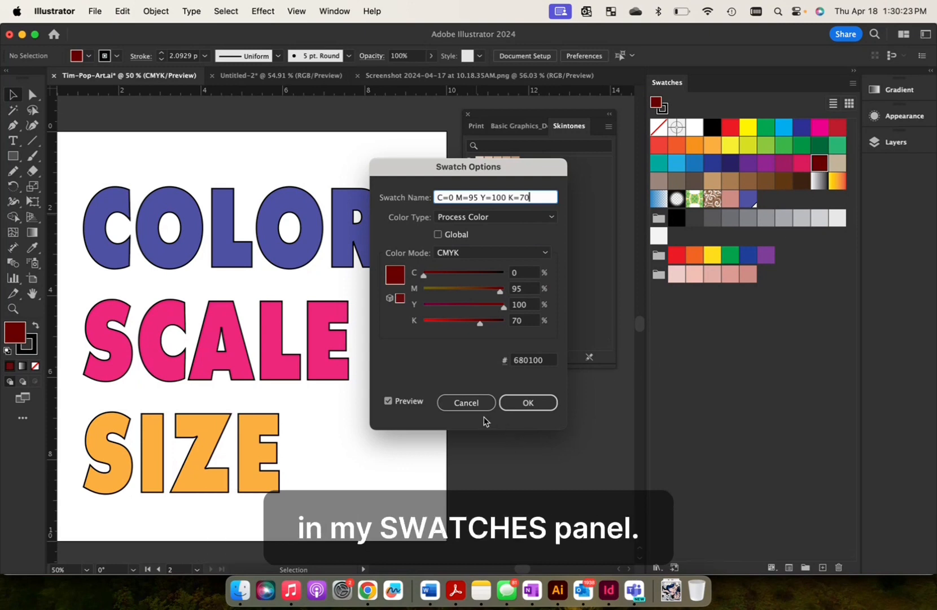
Examine the edited pink swatch's name and hex color value, and cancel the swatch edit.
{"action": "triple_click", "coordinate": [539, 198]}
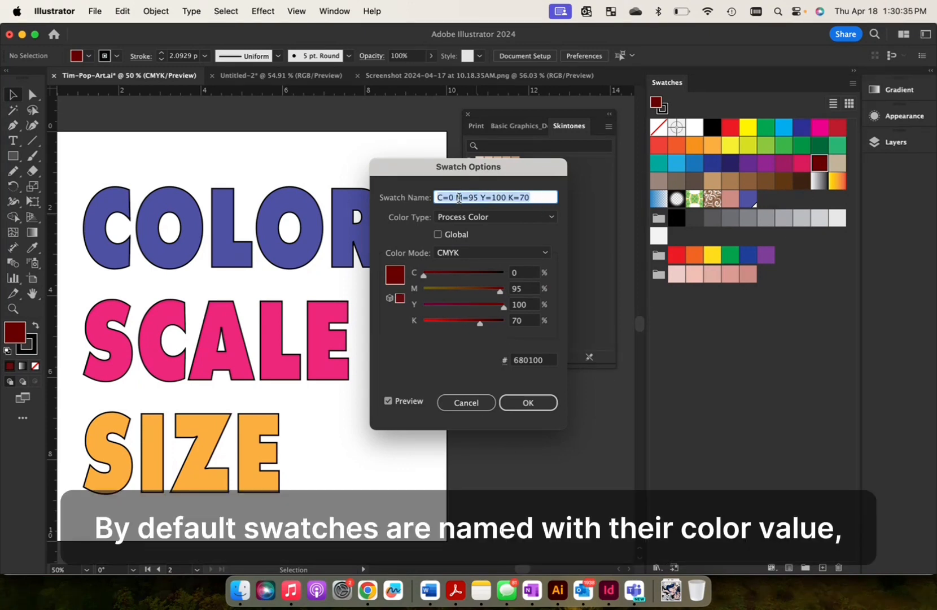
{"action": "left_click", "coordinate": [459, 198]}
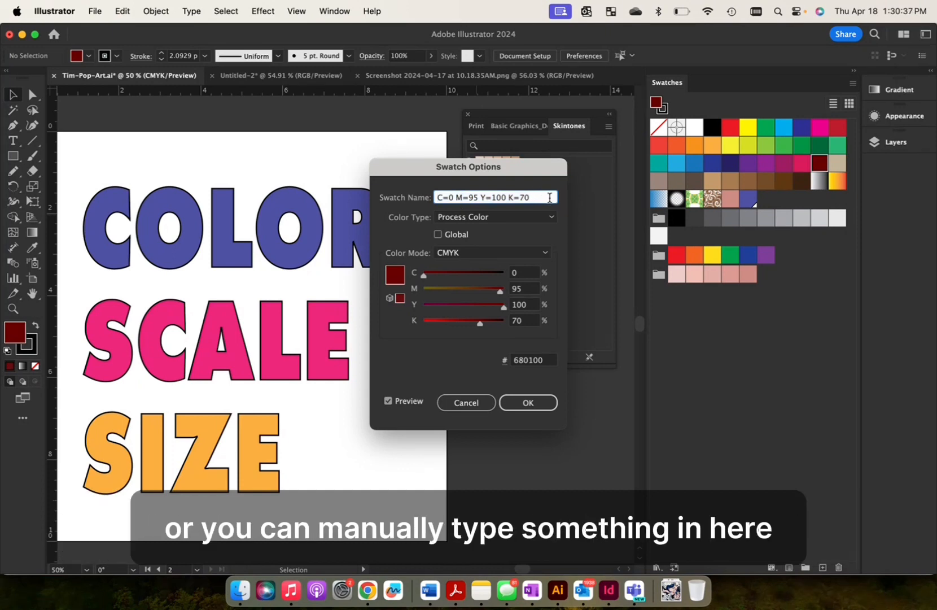
{"action": "left_click_drag", "start_coordinate": [549, 198], "coordinate": [432, 196]}
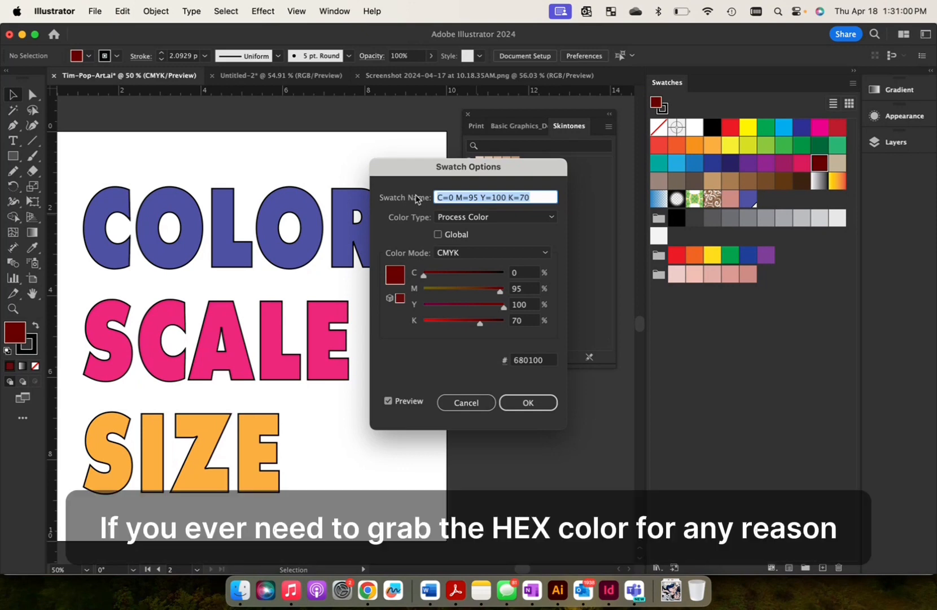
{"action": "left_click", "coordinate": [545, 361]}
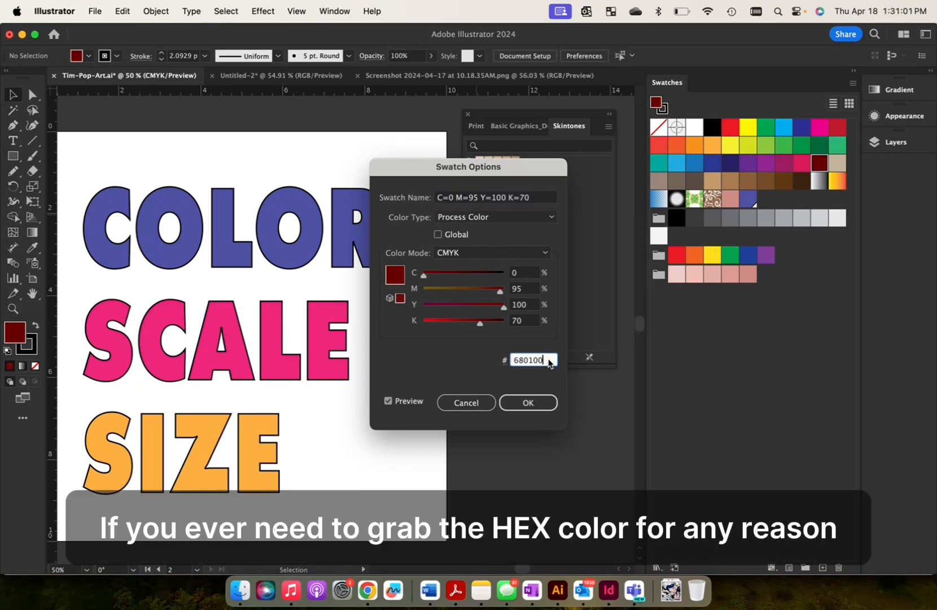
{"action": "left_click_drag", "start_coordinate": [549, 363], "coordinate": [509, 365]}
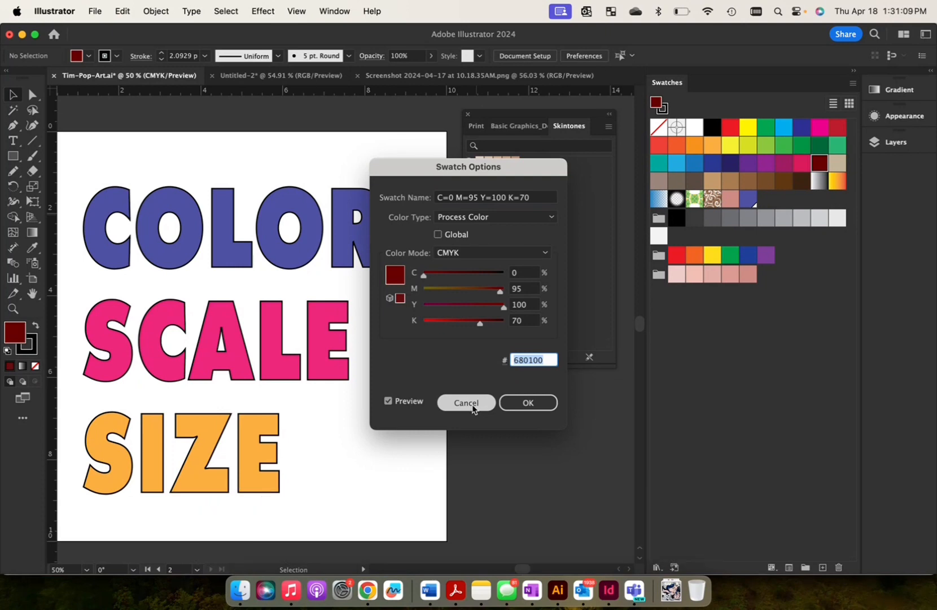
{"action": "left_click", "coordinate": [466, 402]}
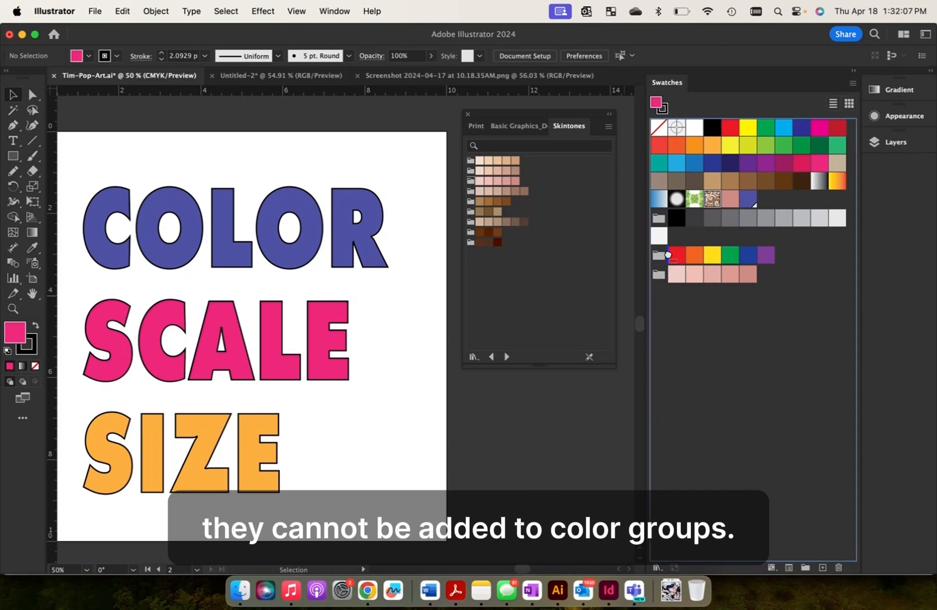
Try to move the blue gradient swatch into the bright color group, and close the floating swatch library window.
{"action": "left_click_drag", "start_coordinate": [659, 199], "coordinate": [669, 255]}
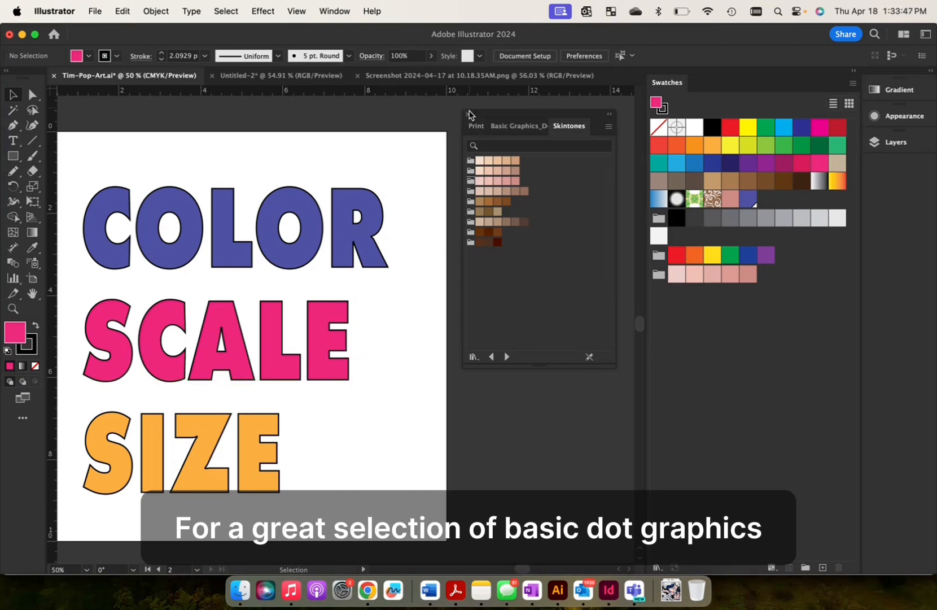
{"action": "left_click", "coordinate": [468, 114]}
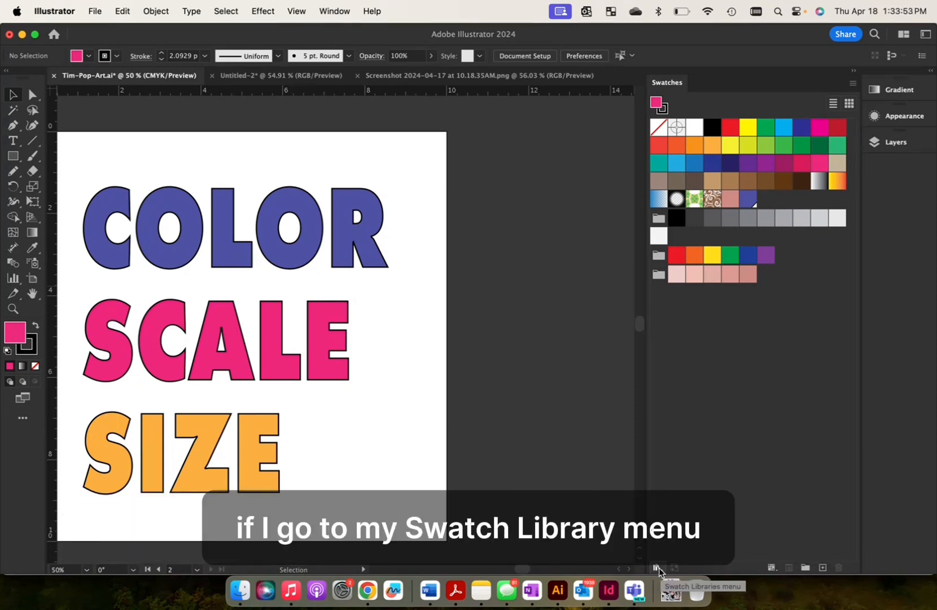
Load the Basic Graphics_Dots pattern swatch library.
{"action": "left_click", "coordinate": [657, 567]}
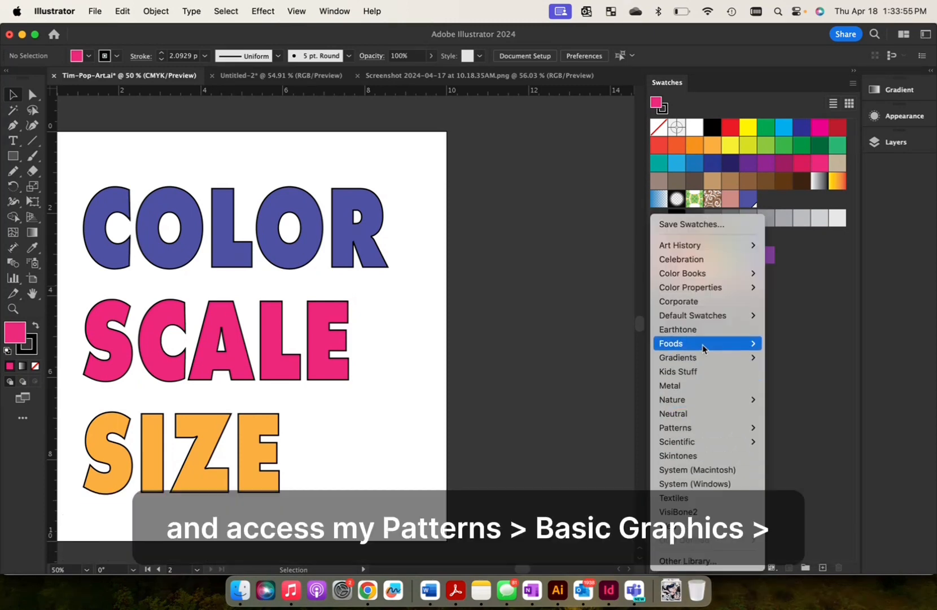
{"action": "mouse_move", "coordinate": [697, 428]}
{"action": "mouse_move", "coordinate": [804, 428]}
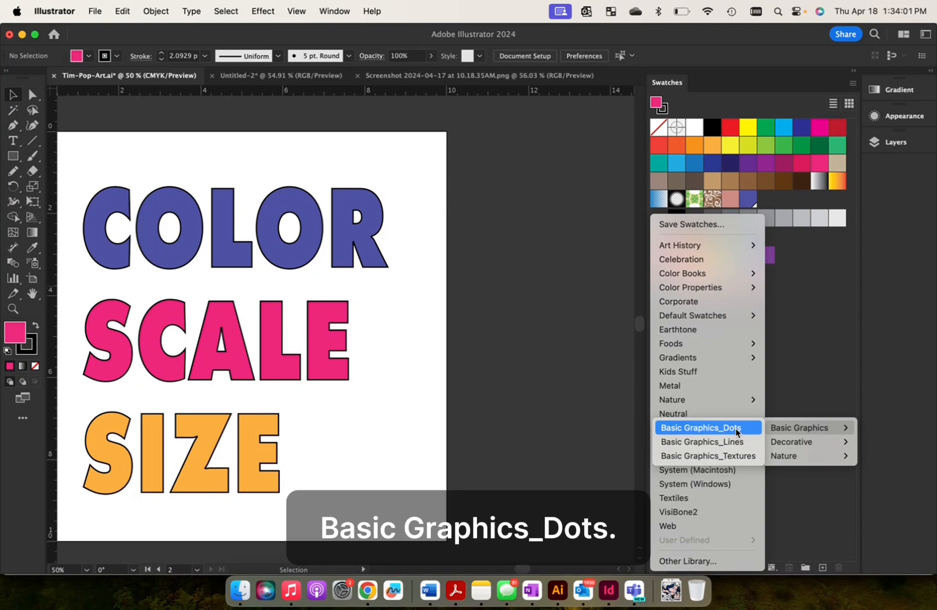
{"action": "left_click", "coordinate": [735, 429]}
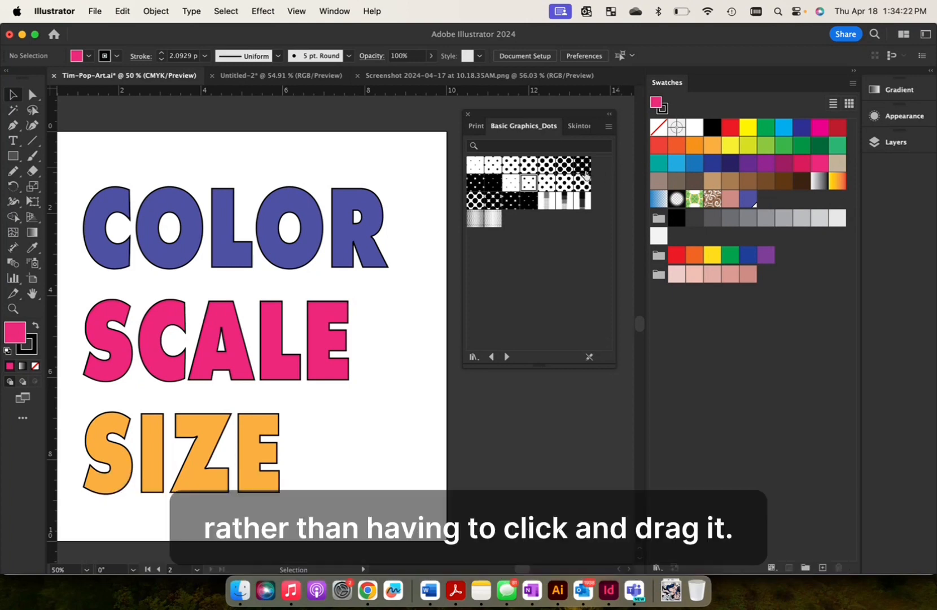
Add four dot patterns of different densities, including 6 dpi 60%, to the document swatches and close the library.
{"action": "left_click", "coordinate": [585, 171]}
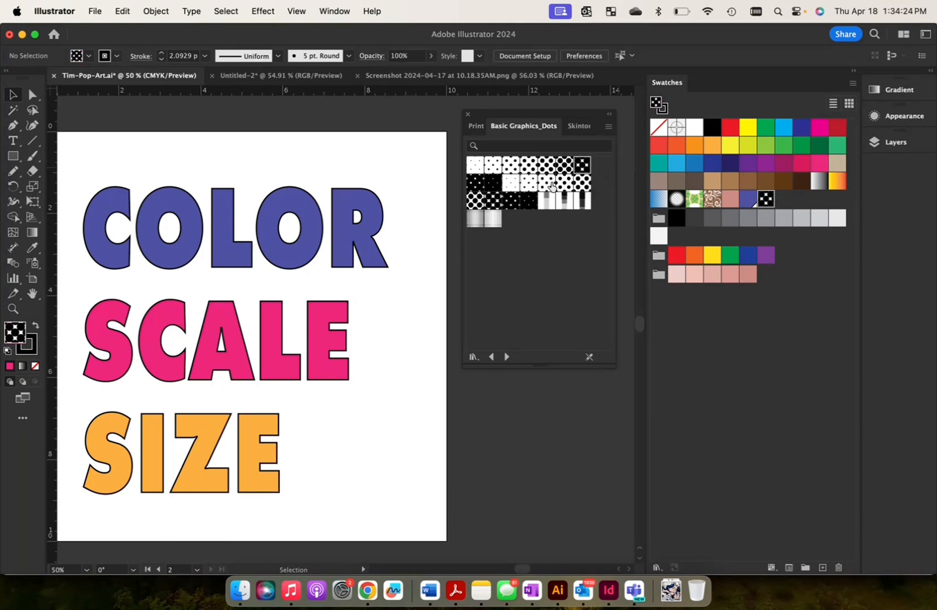
{"action": "left_click", "coordinate": [510, 167]}
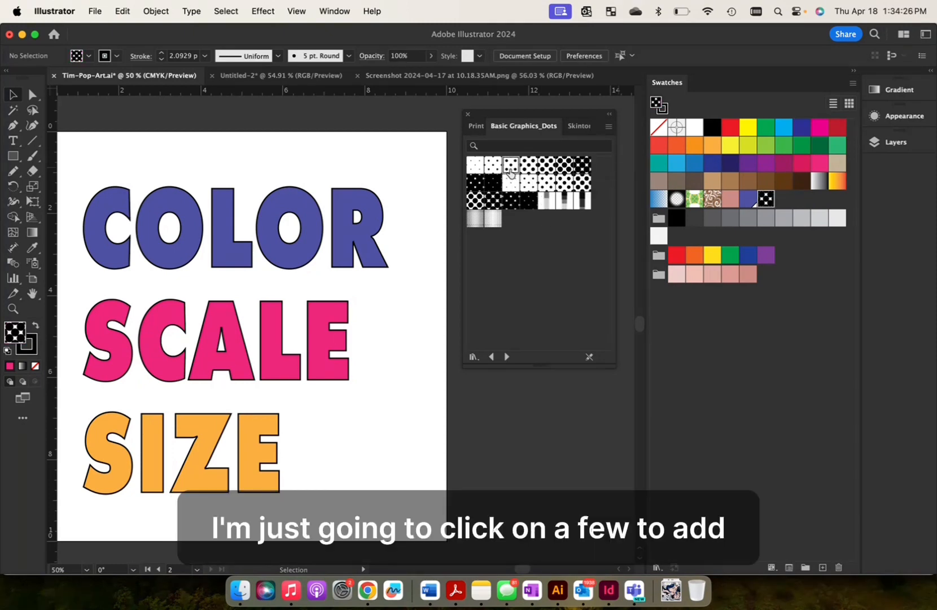
{"action": "left_click", "coordinate": [567, 184]}
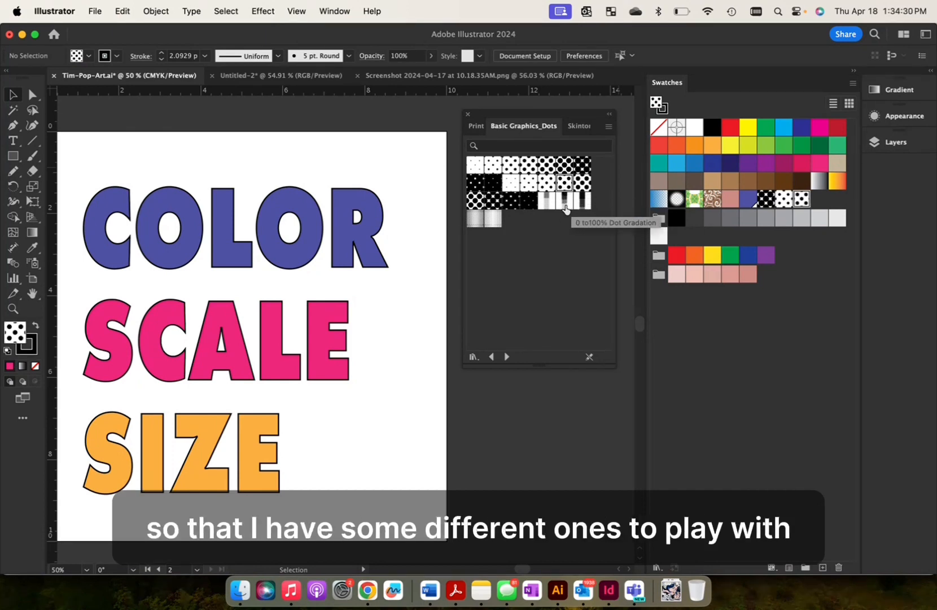
{"action": "left_click", "coordinate": [476, 199]}
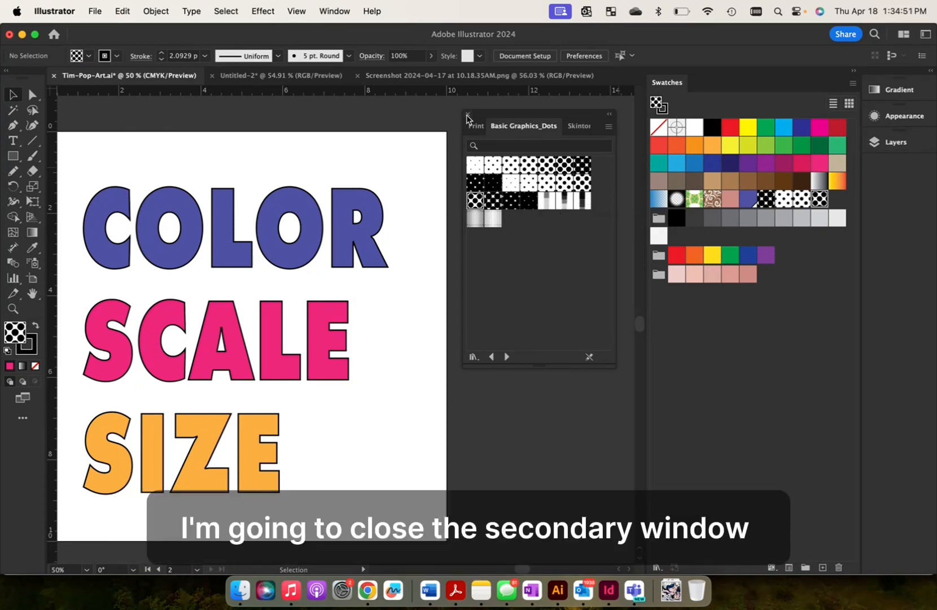
{"action": "left_click", "coordinate": [467, 116]}
Fill the COLOR text with the 6 dpi 60% dot pattern swatch.
{"action": "scroll", "coordinate": [456, 140], "scroll_direction": "left", "scroll_amount": 10}
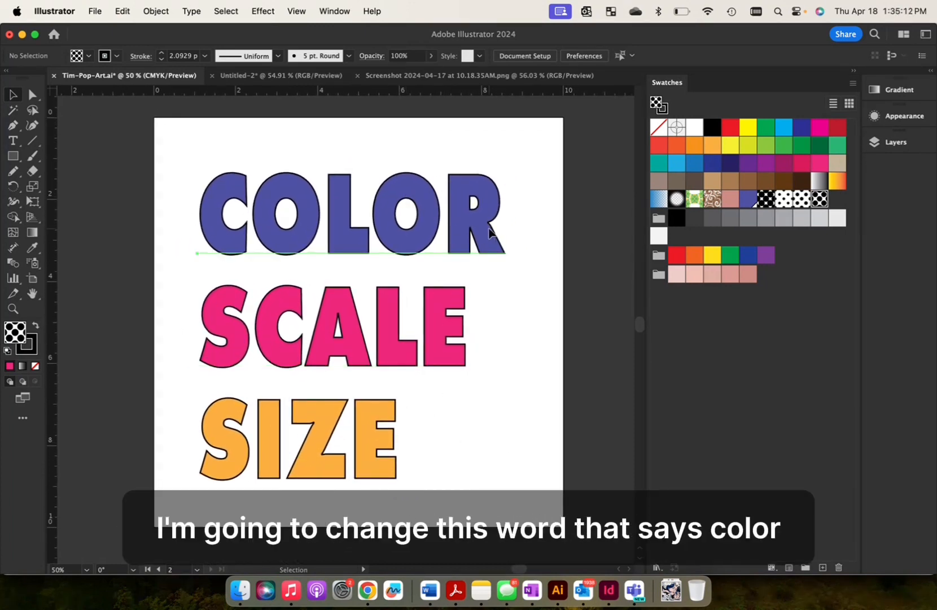
{"action": "left_click", "coordinate": [490, 231]}
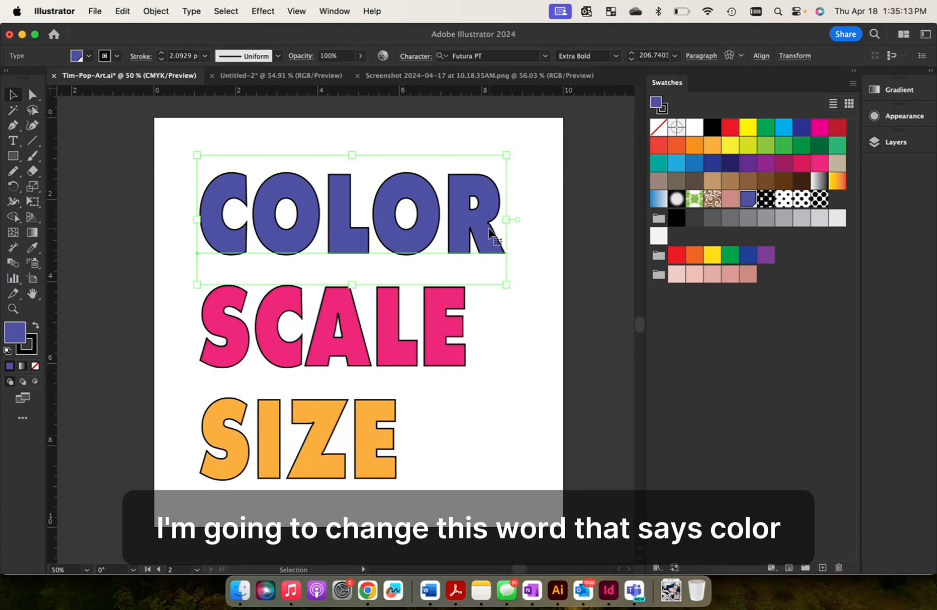
{"action": "left_click", "coordinate": [818, 198]}
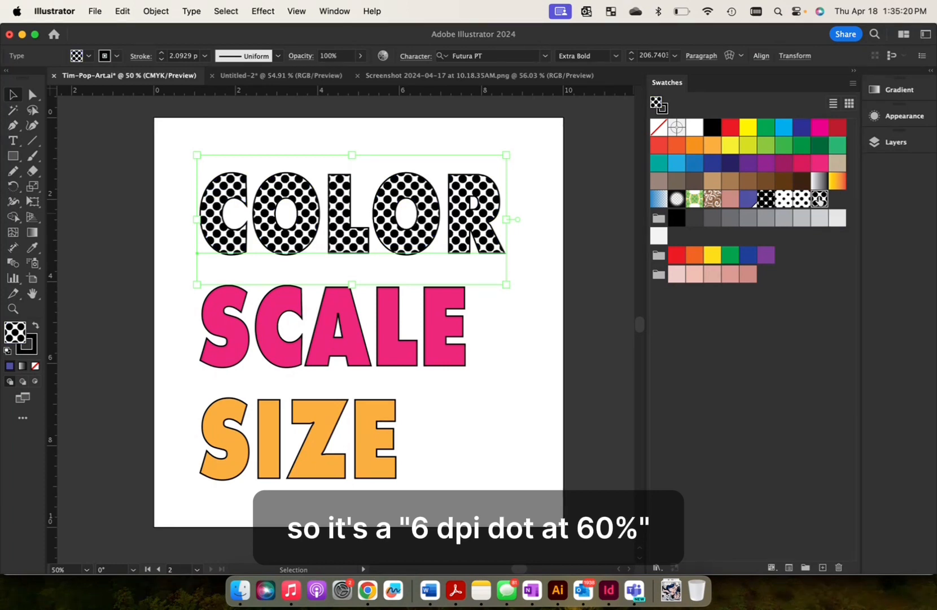
Fill the SCALE text with the small-dot pattern and the SIZE text with the medium-dot pattern, leaving nothing selected.
{"action": "left_click", "coordinate": [430, 334]}
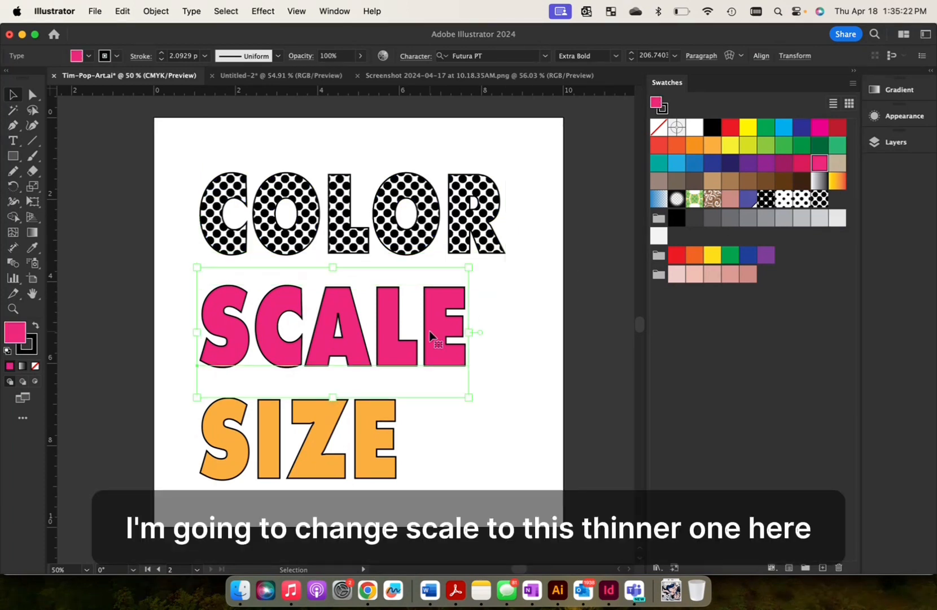
{"action": "left_click", "coordinate": [785, 199]}
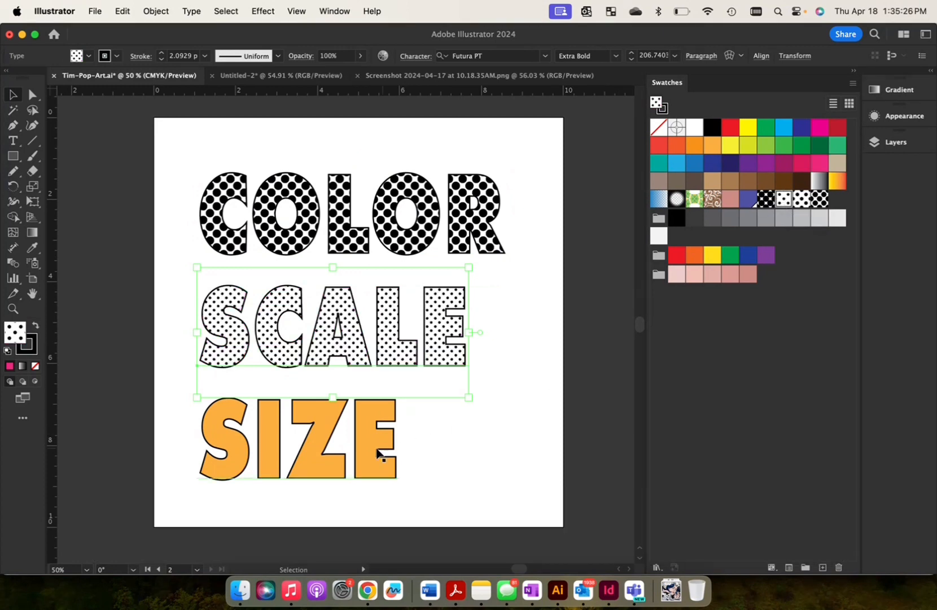
{"action": "left_click", "coordinate": [377, 449]}
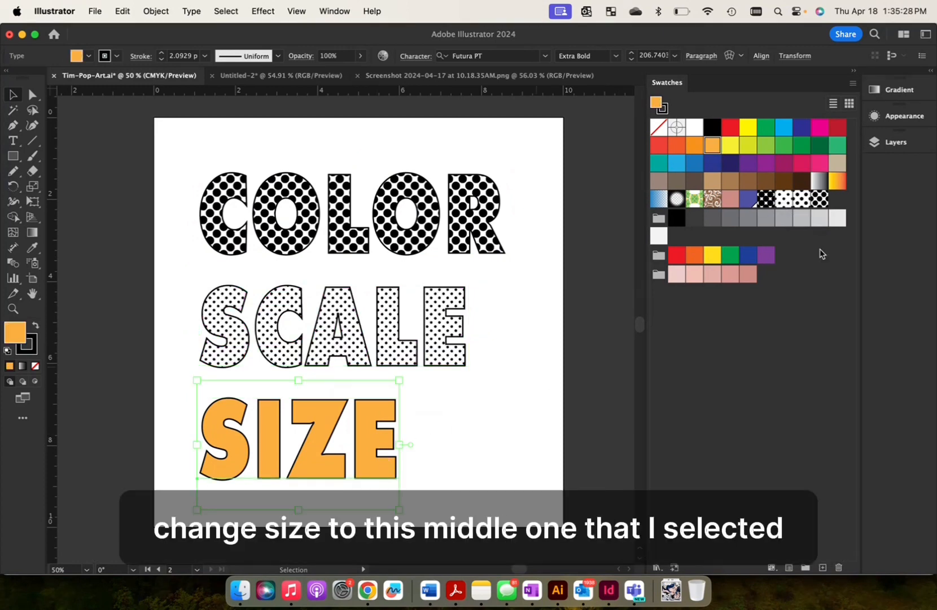
{"action": "left_click", "coordinate": [802, 200]}
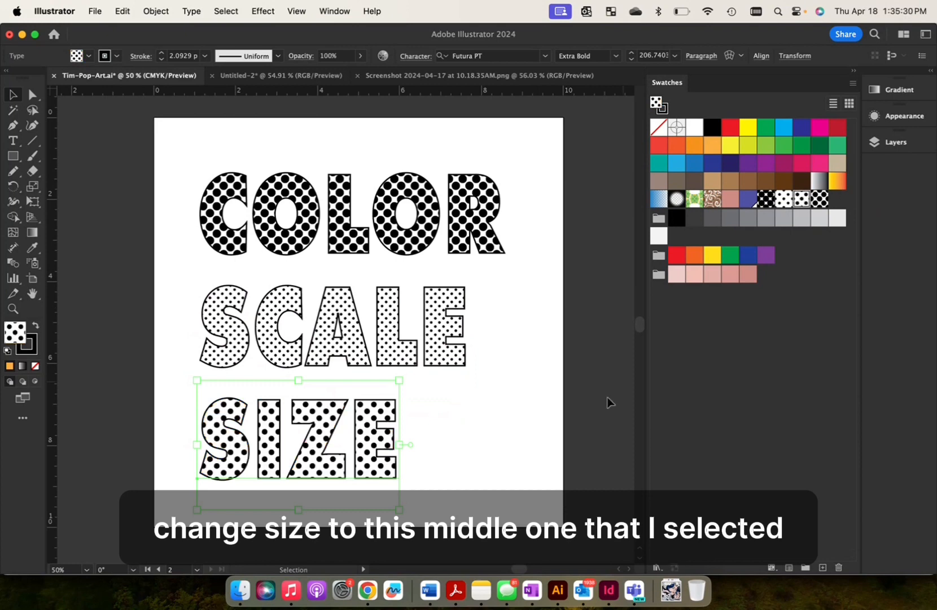
{"action": "left_click", "coordinate": [528, 450]}
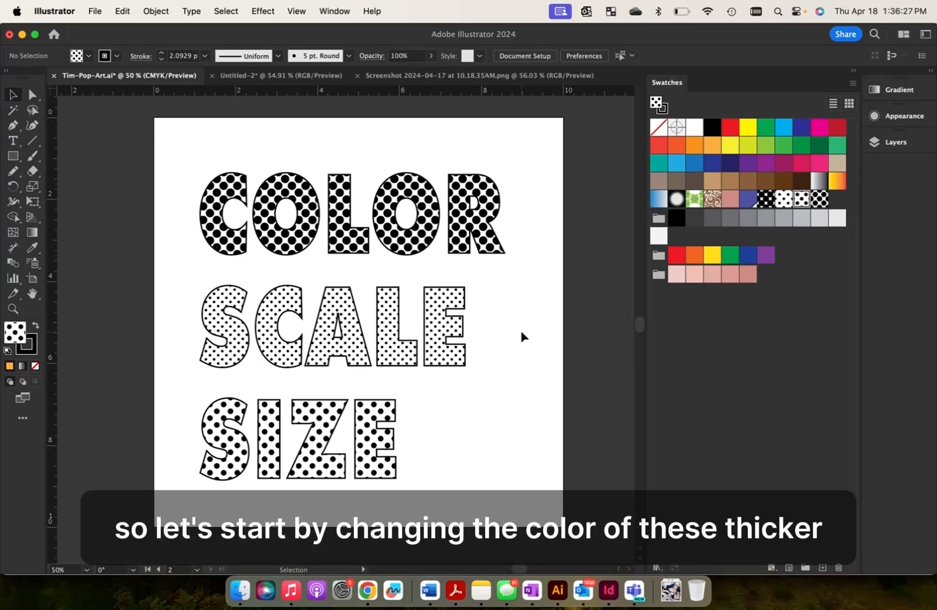
Duplicate the 6 dpi 60% pattern swatch used on the COLOR text, with no artwork selected.
{"action": "left_click", "coordinate": [484, 224]}
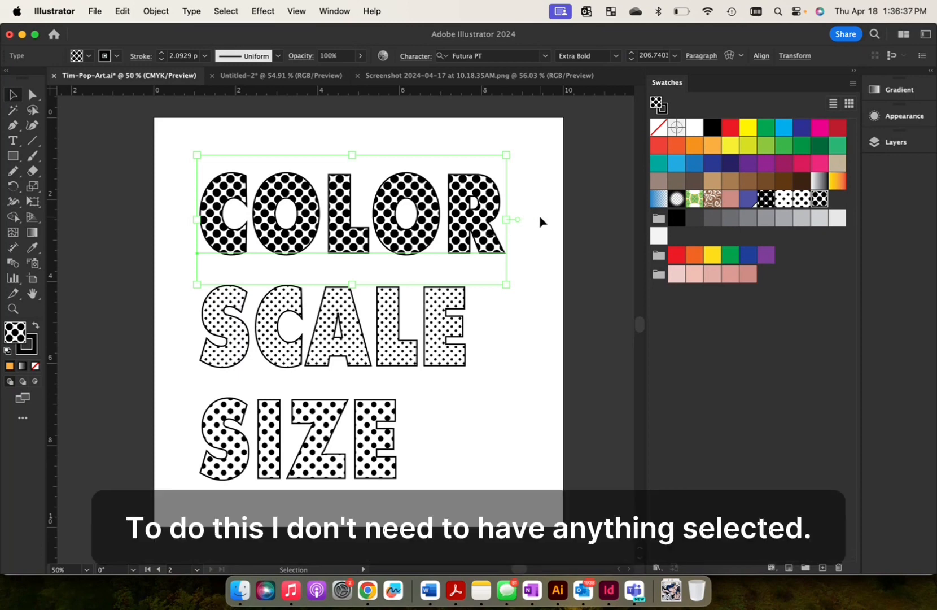
{"action": "left_click", "coordinate": [567, 202]}
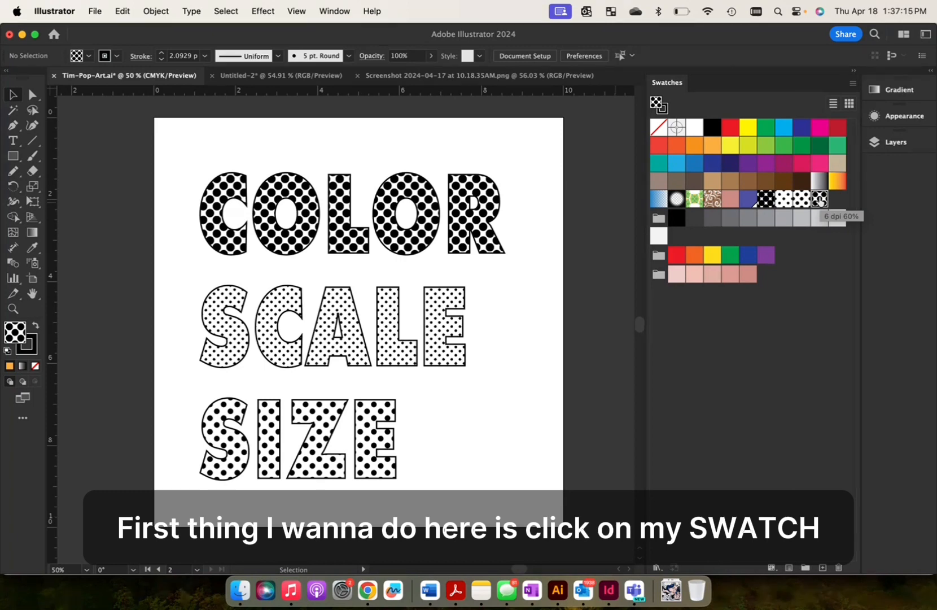
{"action": "left_click", "coordinate": [818, 199]}
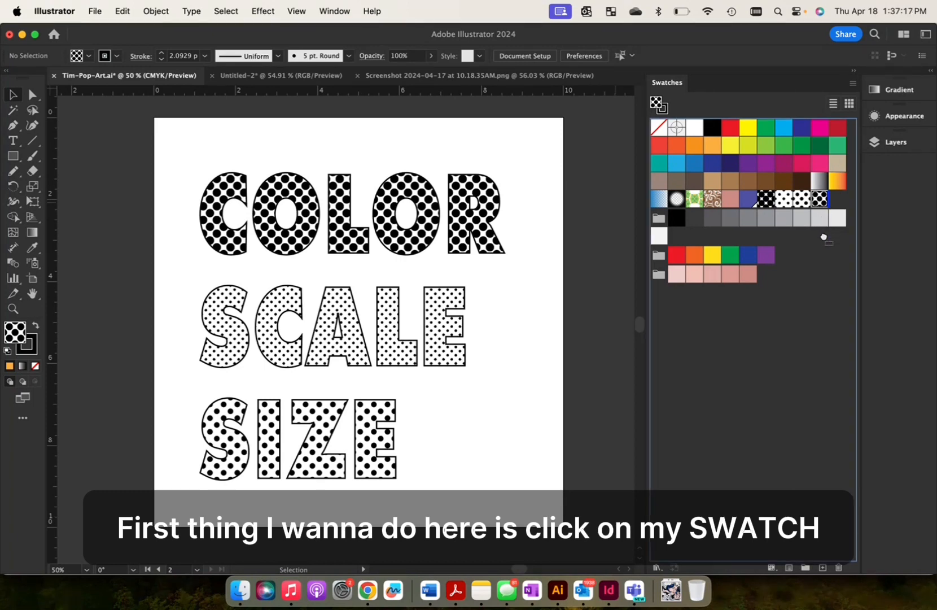
{"action": "left_click_drag", "start_coordinate": [821, 304], "coordinate": [822, 567]}
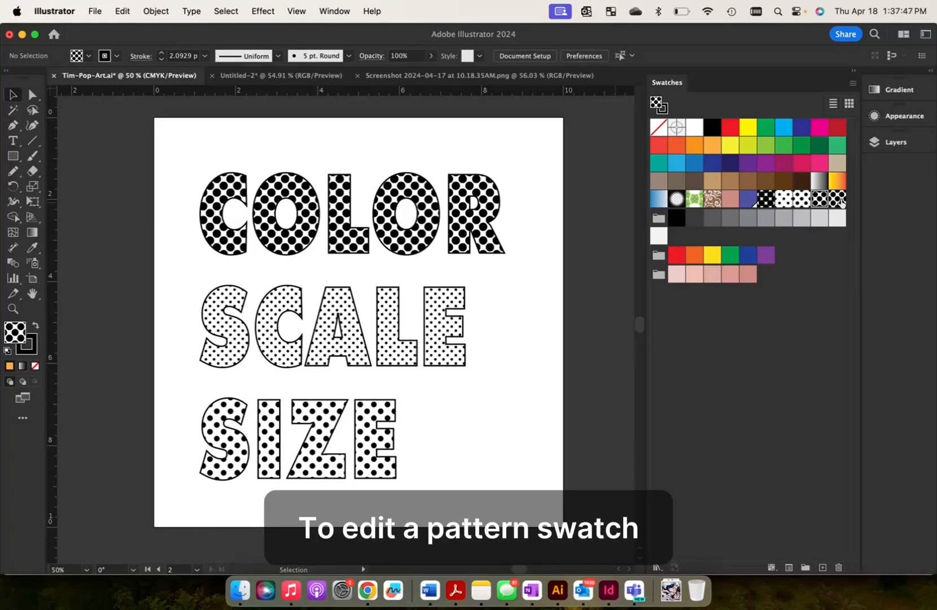
Open the duplicate 6 dpi 60% swatch for pattern editing and fill its tile's dots with the global purple swatch.
{"action": "left_click", "coordinate": [839, 203]}
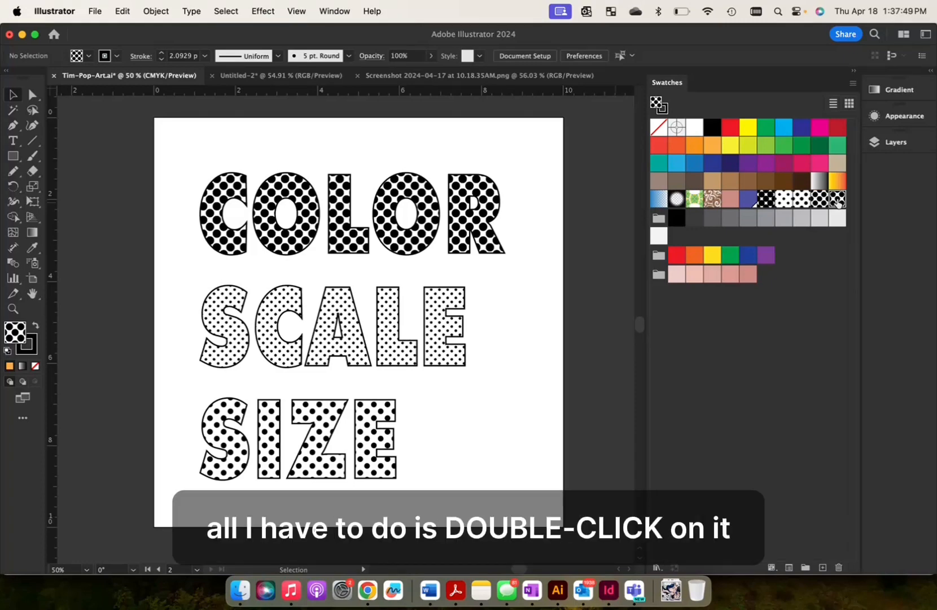
{"action": "double_click", "coordinate": [839, 204]}
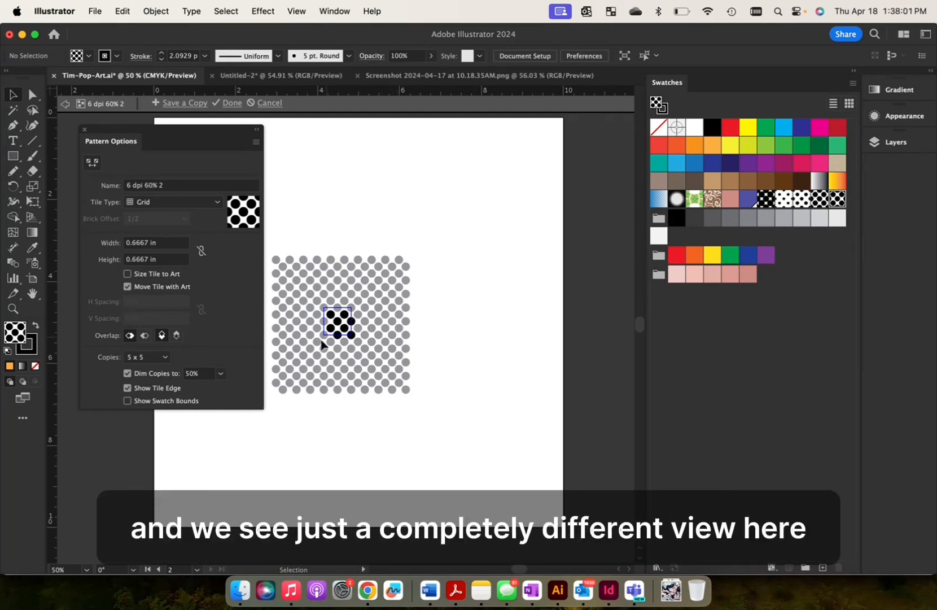
{"action": "scroll", "coordinate": [307, 315], "scroll_direction": "up", "scroll_amount": 6}
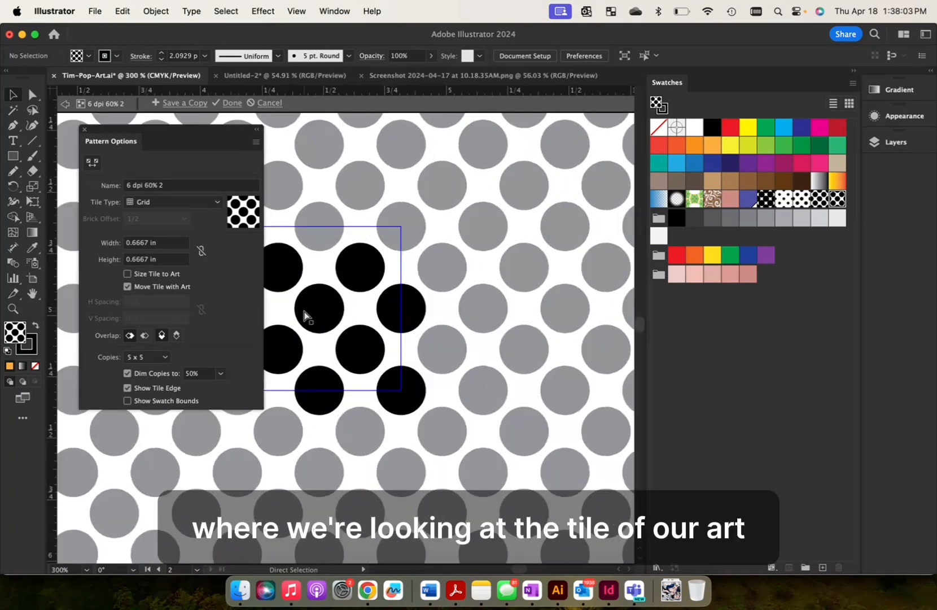
{"action": "scroll", "coordinate": [305, 315], "scroll_direction": "left", "scroll_amount": 3}
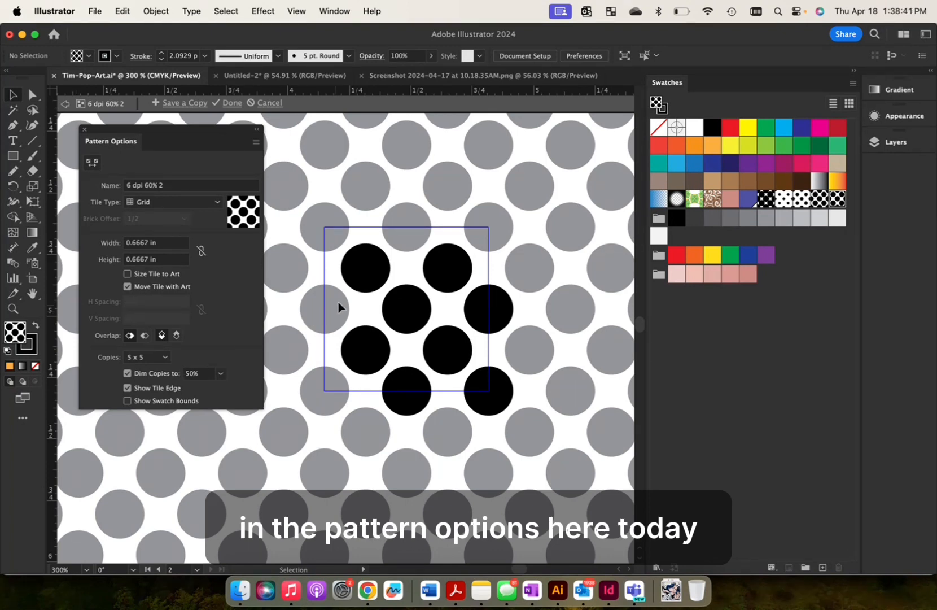
{"action": "left_click", "coordinate": [369, 274]}
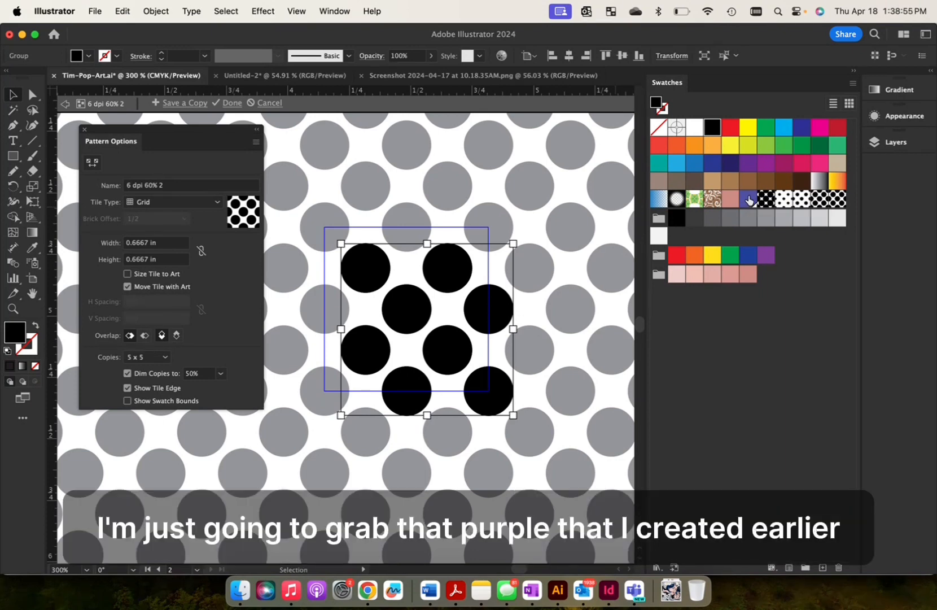
{"action": "left_click", "coordinate": [748, 199]}
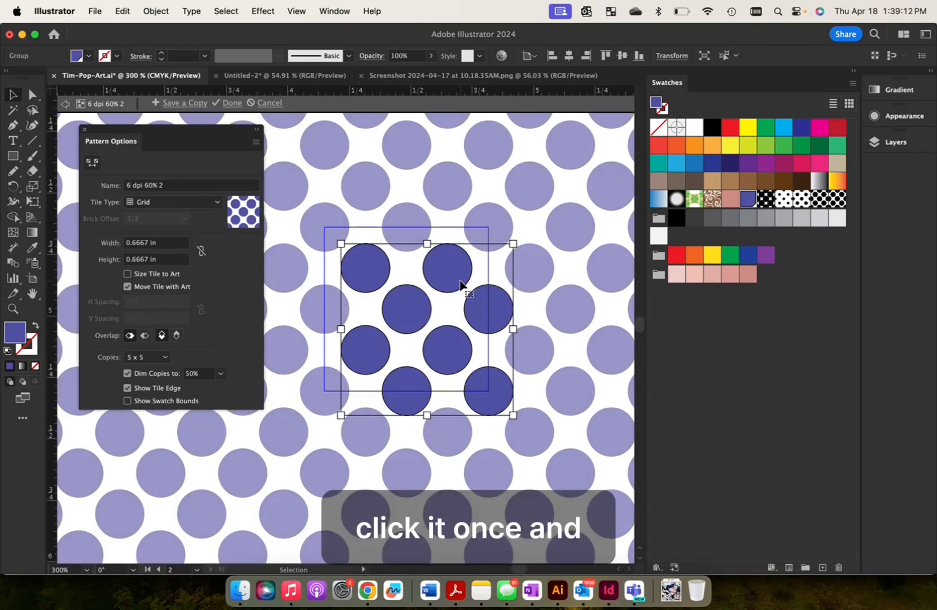
Finish editing the purple dot pattern and fill the COLOR text with the 6 dpi 60% 2 swatch.
{"action": "left_click", "coordinate": [438, 227]}
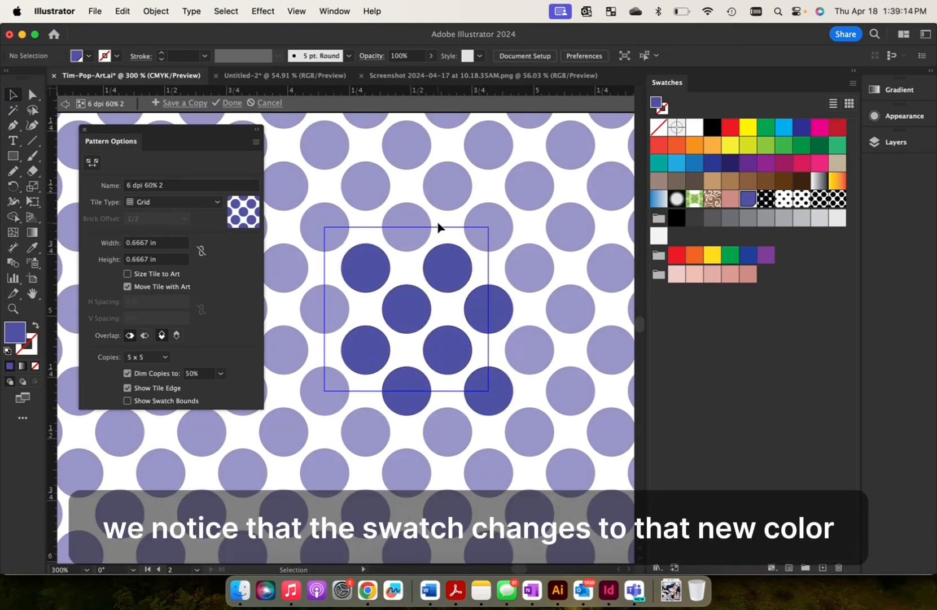
{"action": "left_click", "coordinate": [232, 103]}
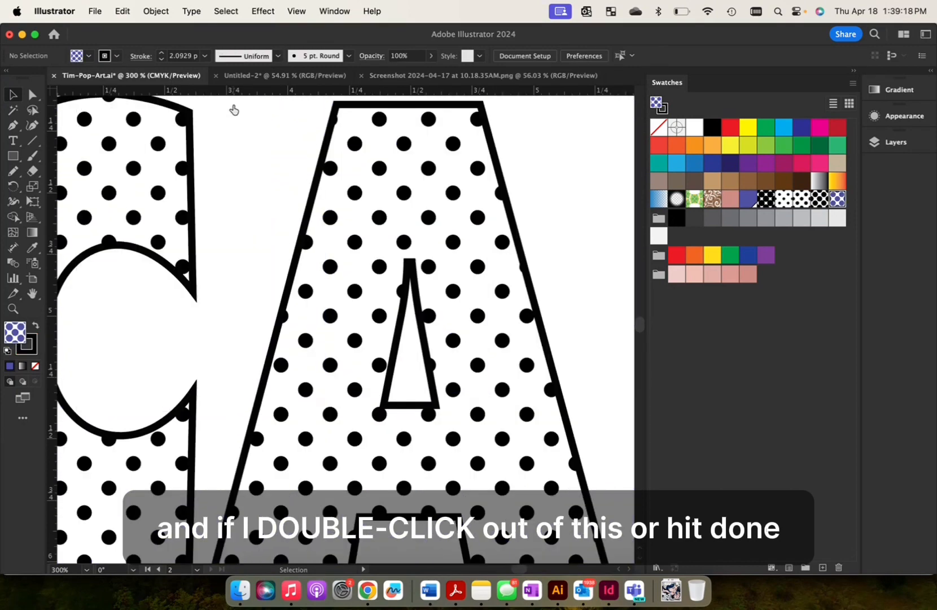
{"action": "key", "text": "super+minus"}
{"action": "key", "text": "super+minus"}
{"action": "key", "text": "super+minus"}
{"action": "key", "text": "super+minus"}
{"action": "key", "text": "super+minus"}
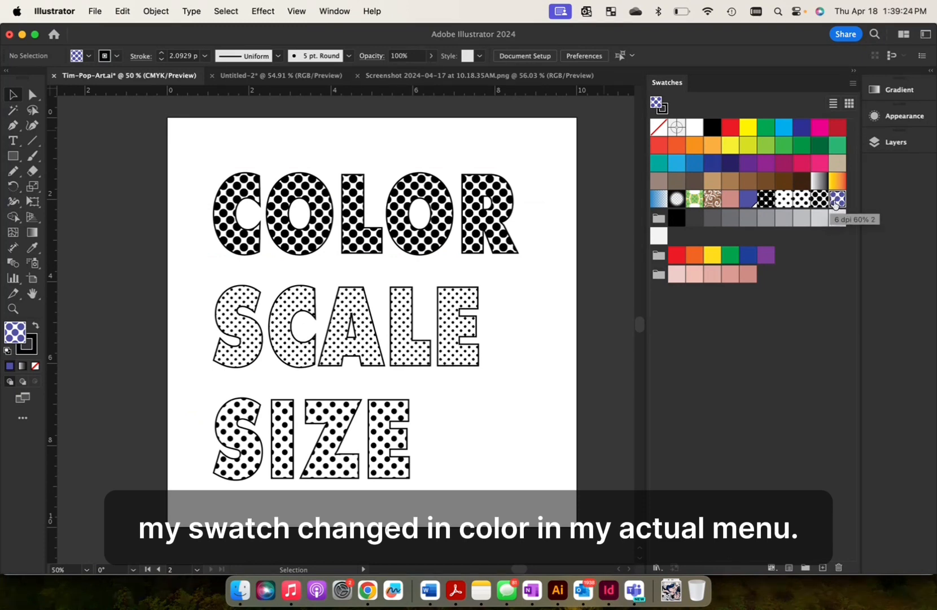
{"action": "left_click", "coordinate": [353, 204]}
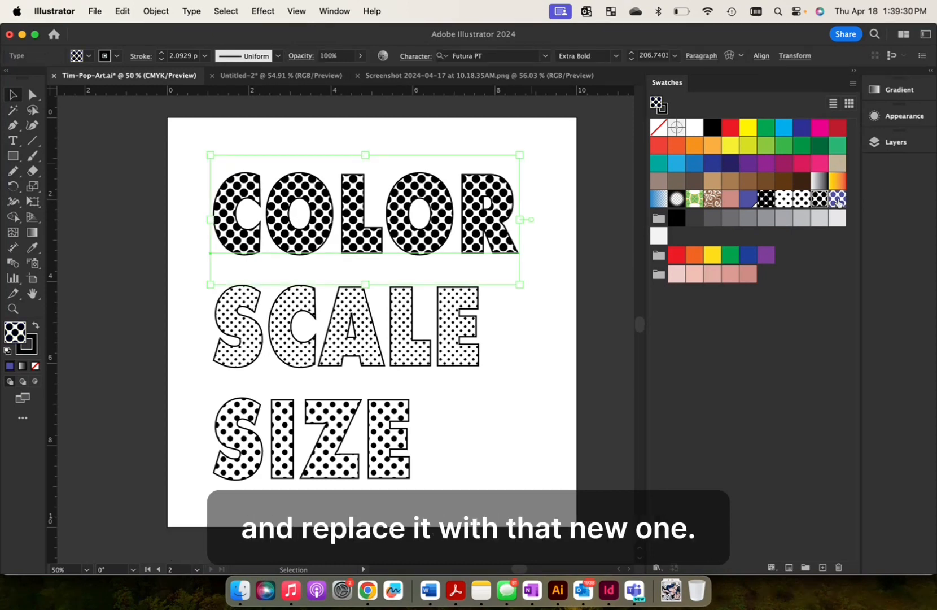
{"action": "left_click", "coordinate": [837, 199]}
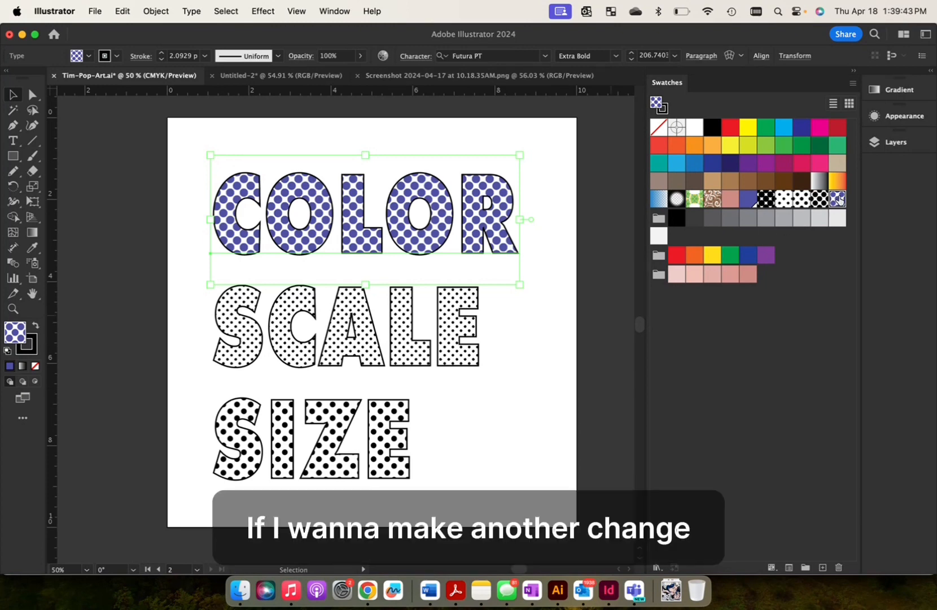
Reopen the 6 dpi 60% 2 pattern for editing, recolor its tile's dots bright blue and finish editing.
{"action": "double_click", "coordinate": [837, 198]}
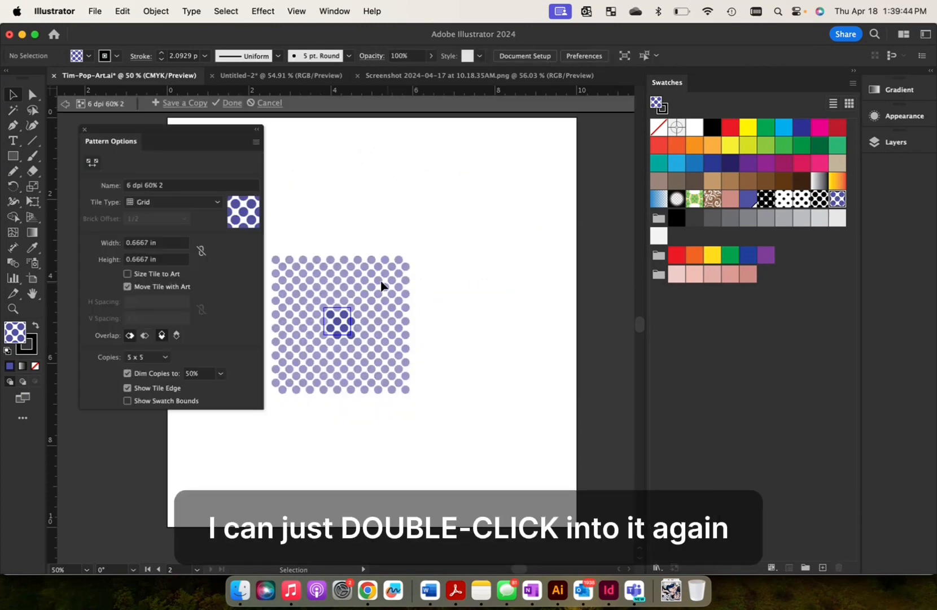
{"action": "left_click_drag", "start_coordinate": [381, 281], "coordinate": [304, 358]}
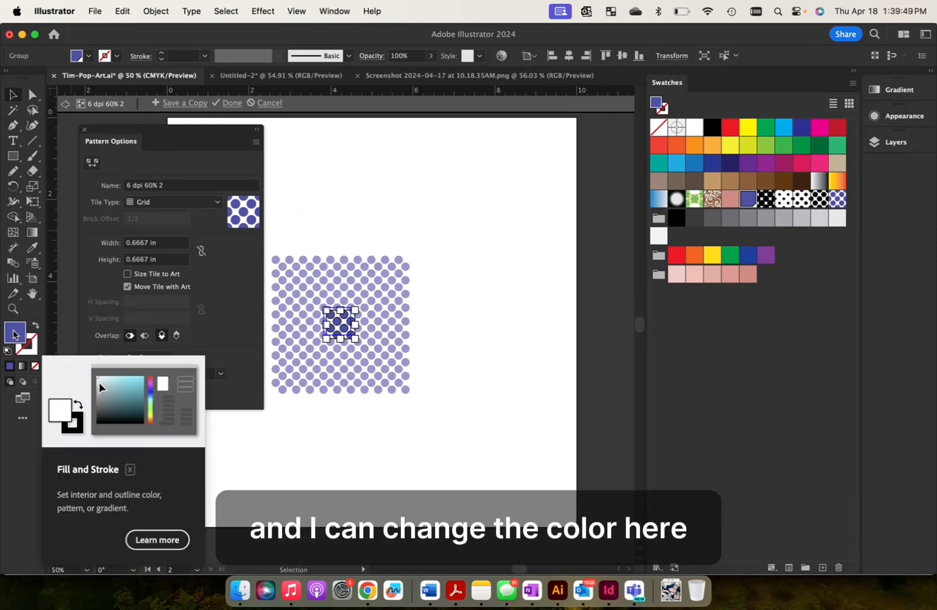
{"action": "left_click", "coordinate": [679, 167]}
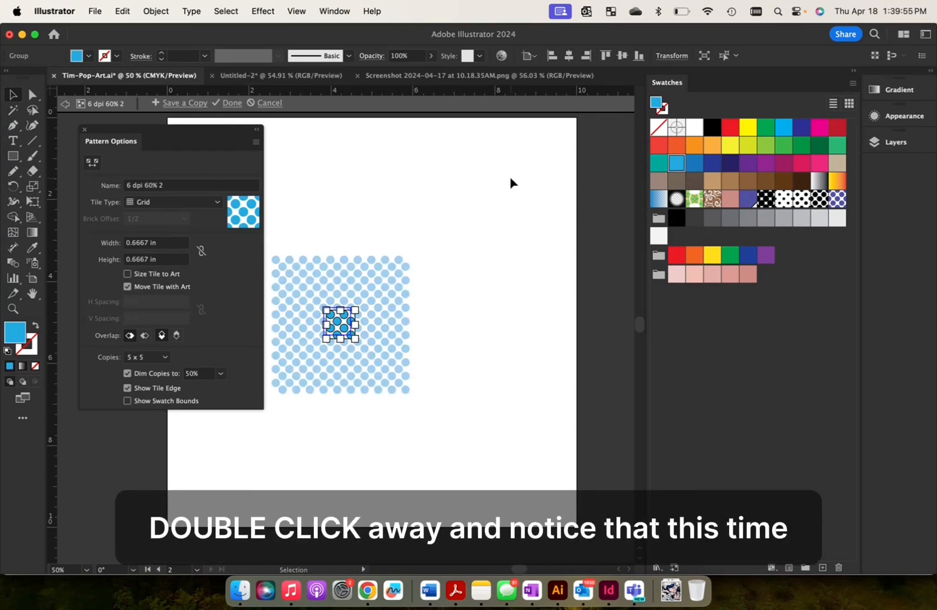
{"action": "double_click", "coordinate": [509, 177]}
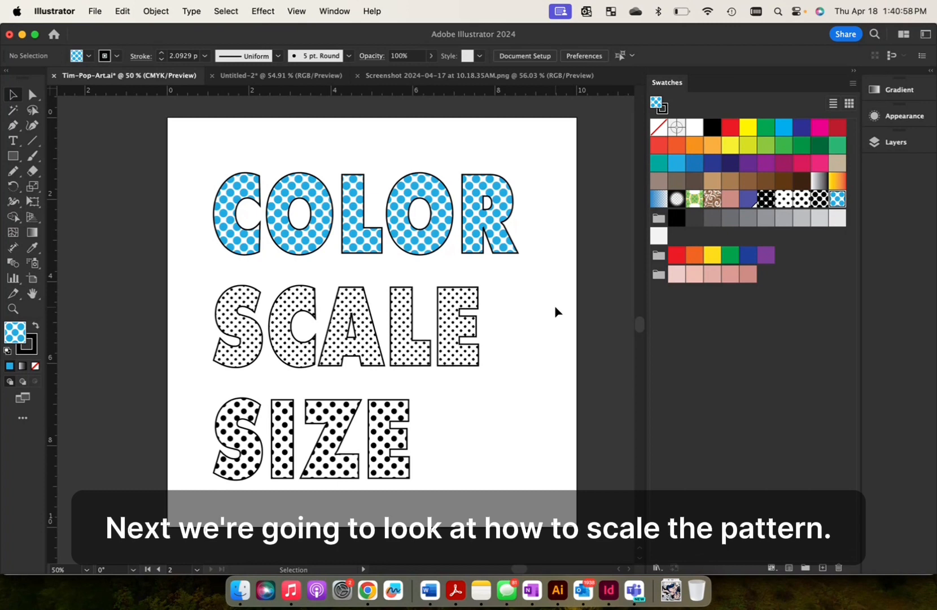
Start scaling the SCALE text and preview a uniform 150% enlargement of both the letters and their pattern.
{"action": "left_click", "coordinate": [459, 308]}
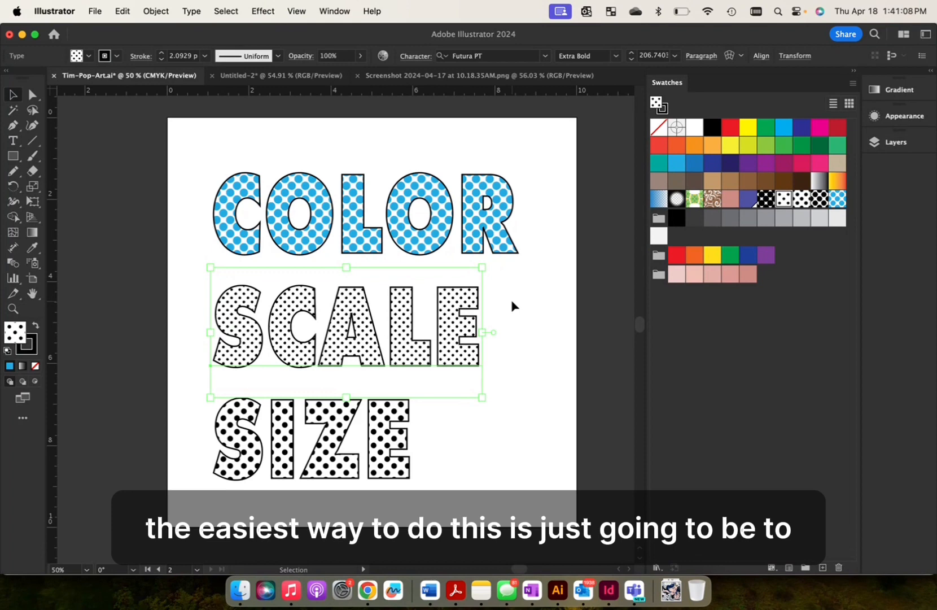
{"action": "double_click", "coordinate": [32, 188]}
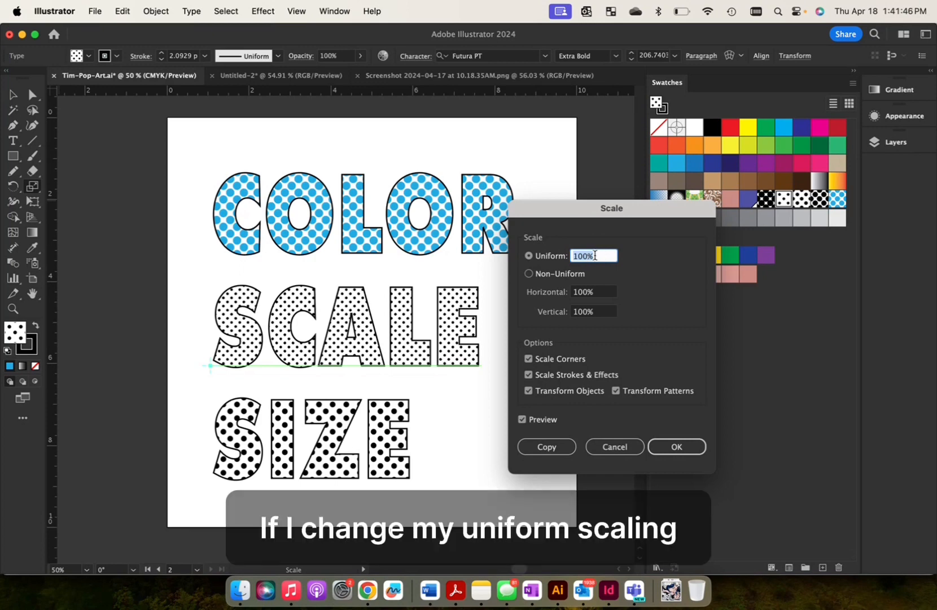
{"action": "type", "text": "150"}
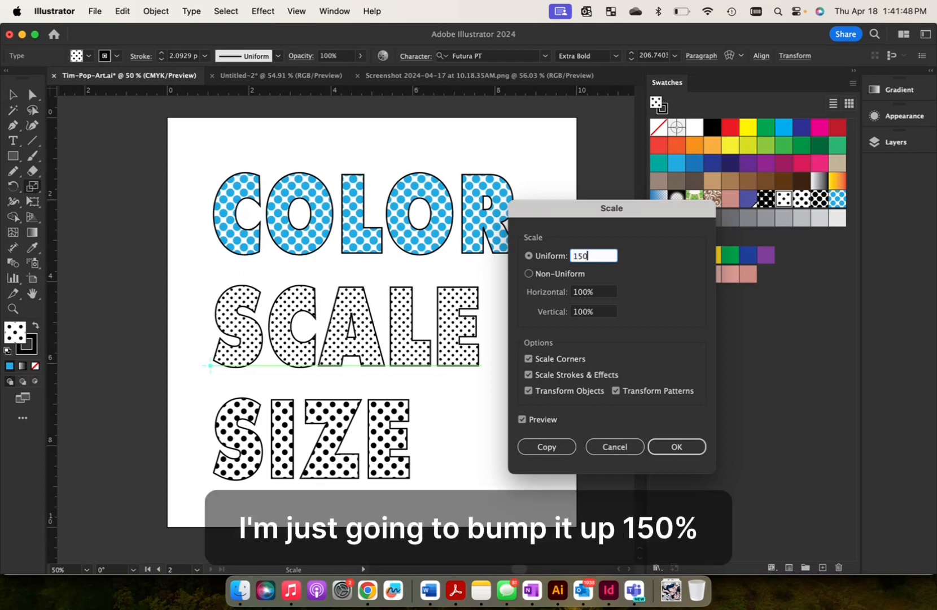
{"action": "left_click", "coordinate": [597, 291]}
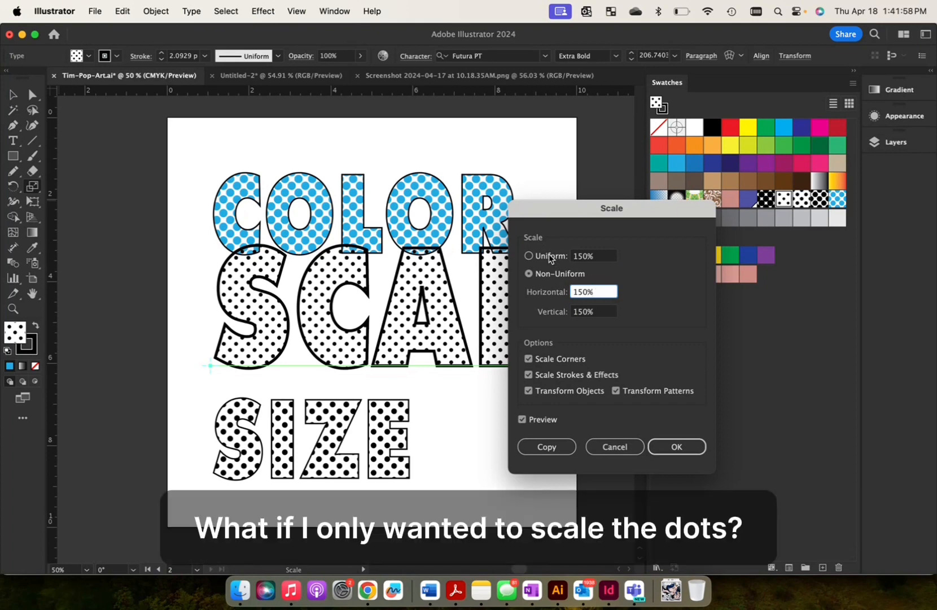
Return the uniform scale to 100% and turn off Transform Objects so only the pattern is scaled.
{"action": "left_click", "coordinate": [551, 257]}
{"action": "type", "text": "10"}
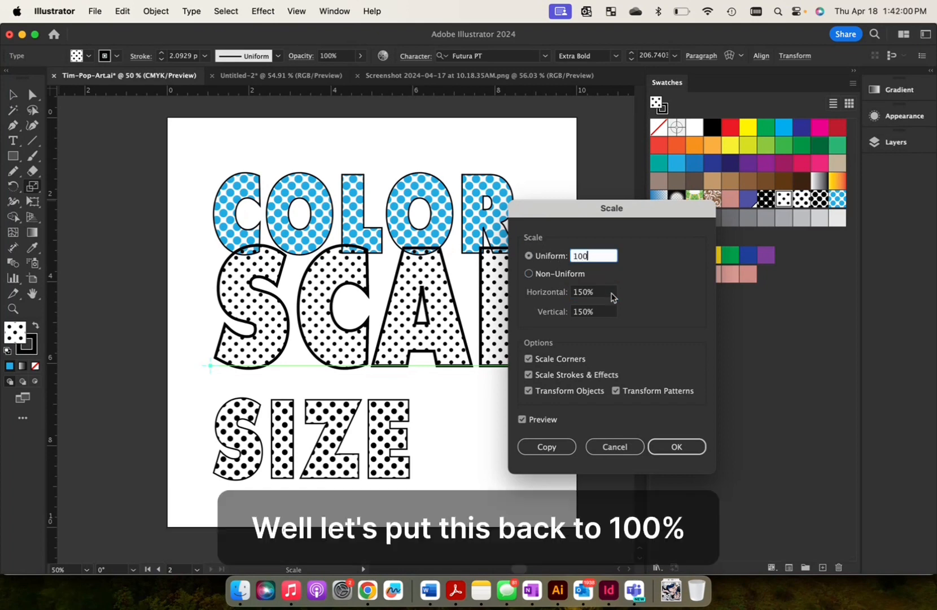
{"action": "left_click", "coordinate": [612, 294]}
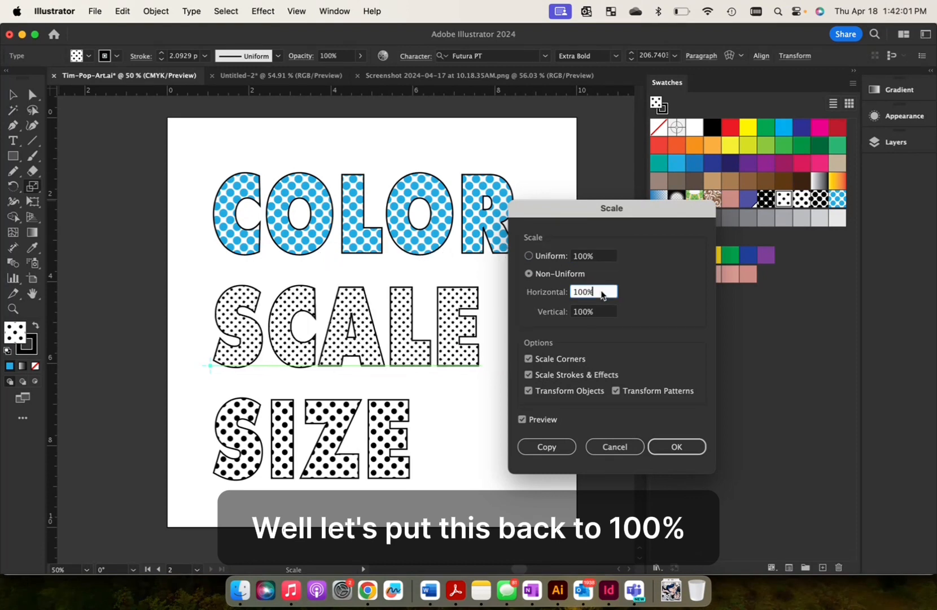
{"action": "left_click", "coordinate": [529, 391]}
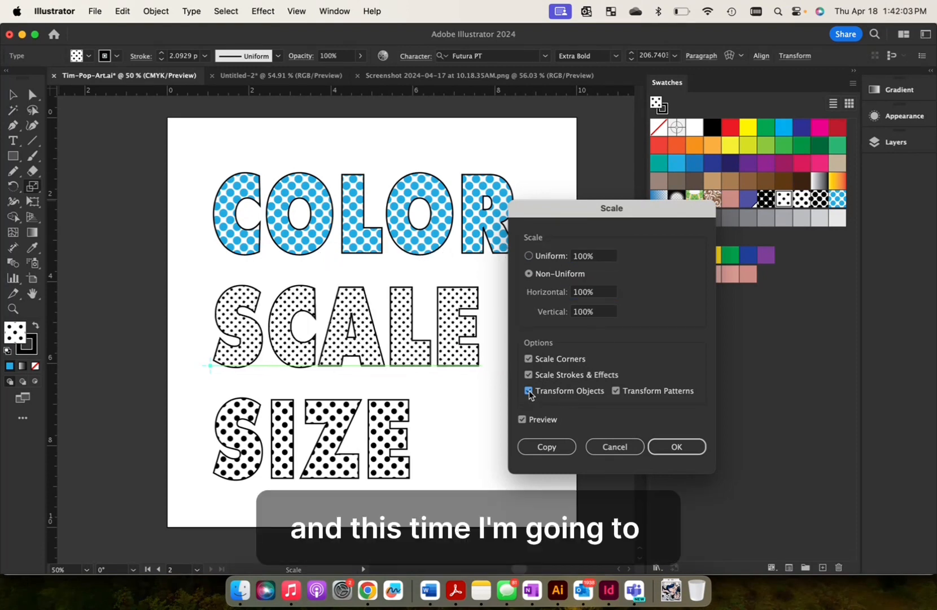
Preview only the SCALE text's dot pattern at a uniform 150% scale.
{"action": "left_click", "coordinate": [601, 259]}
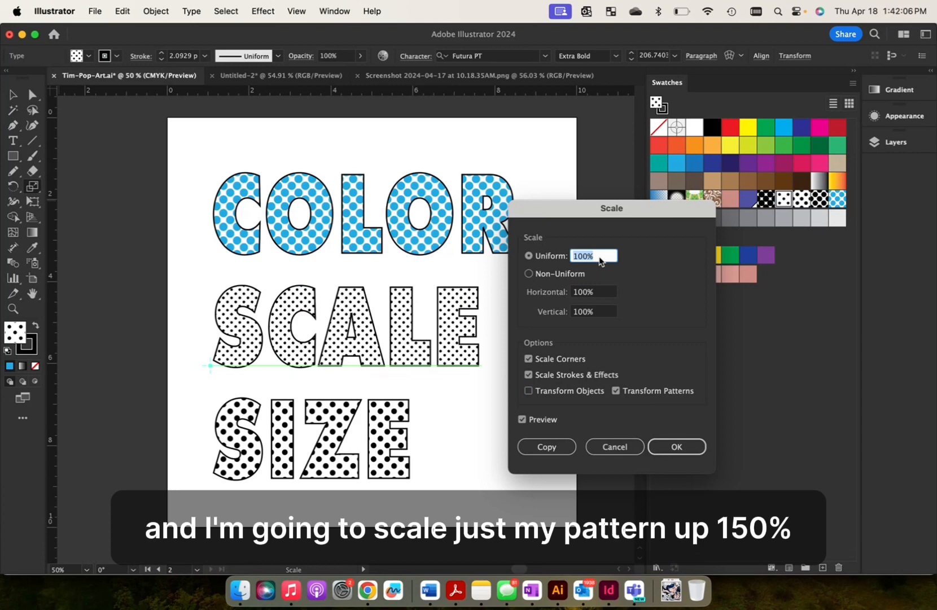
{"action": "type", "text": "150"}
{"action": "left_click", "coordinate": [601, 292]}
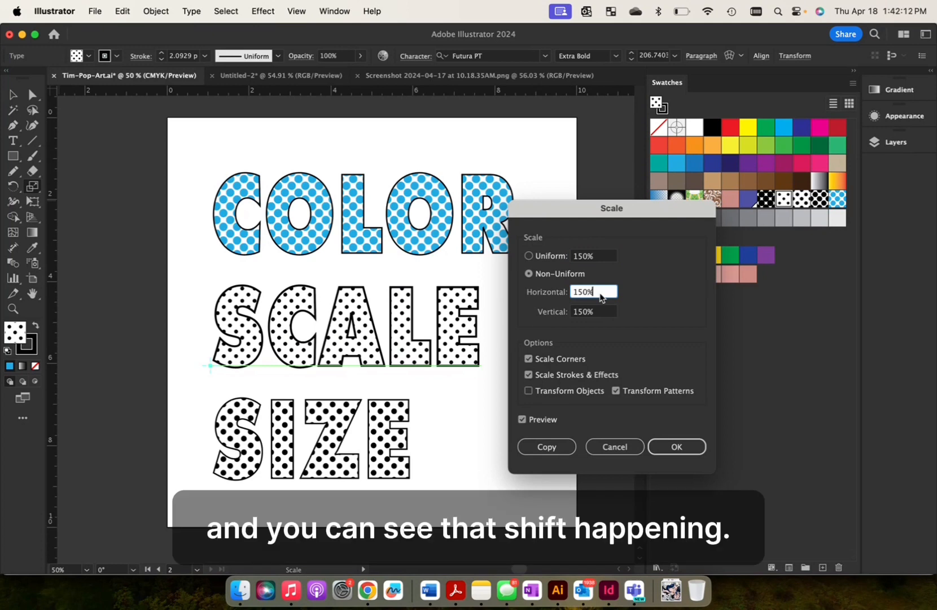
Scale only the SCALE text's dot pattern uniformly to 40%, apply it and deselect the text.
{"action": "left_click", "coordinate": [550, 256]}
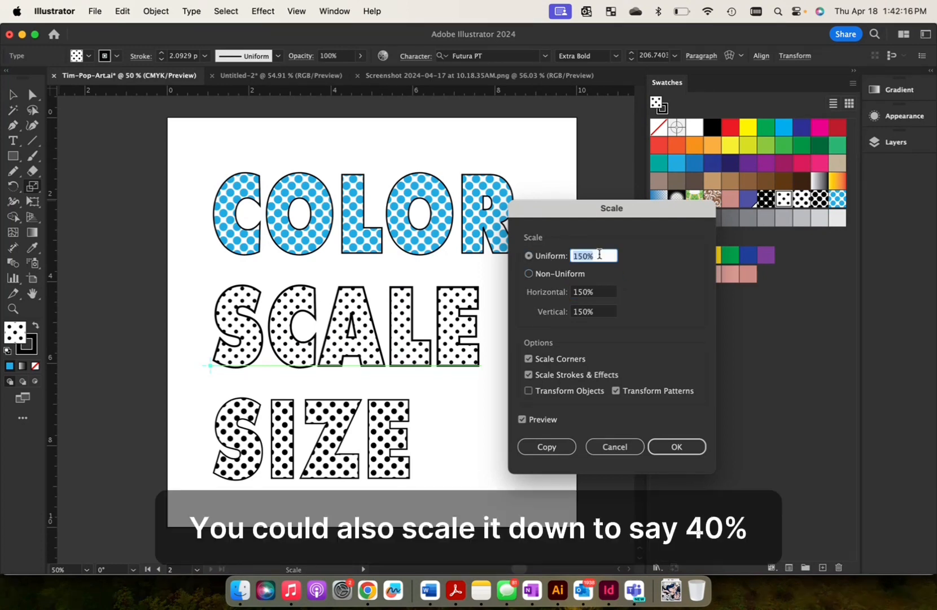
{"action": "type", "text": "40"}
{"action": "left_click", "coordinate": [601, 291]}
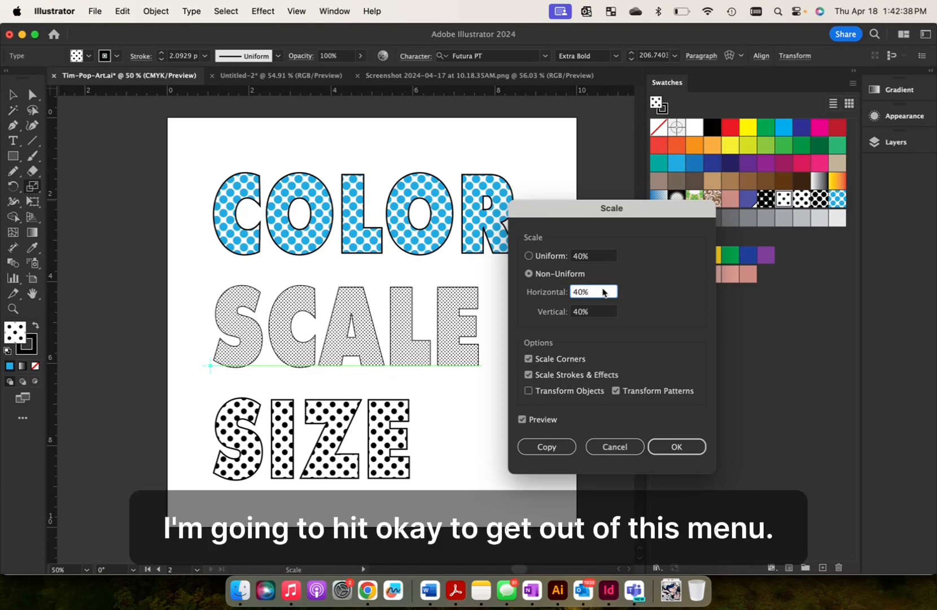
{"action": "left_click", "coordinate": [677, 447]}
{"action": "left_click", "coordinate": [9, 96]}
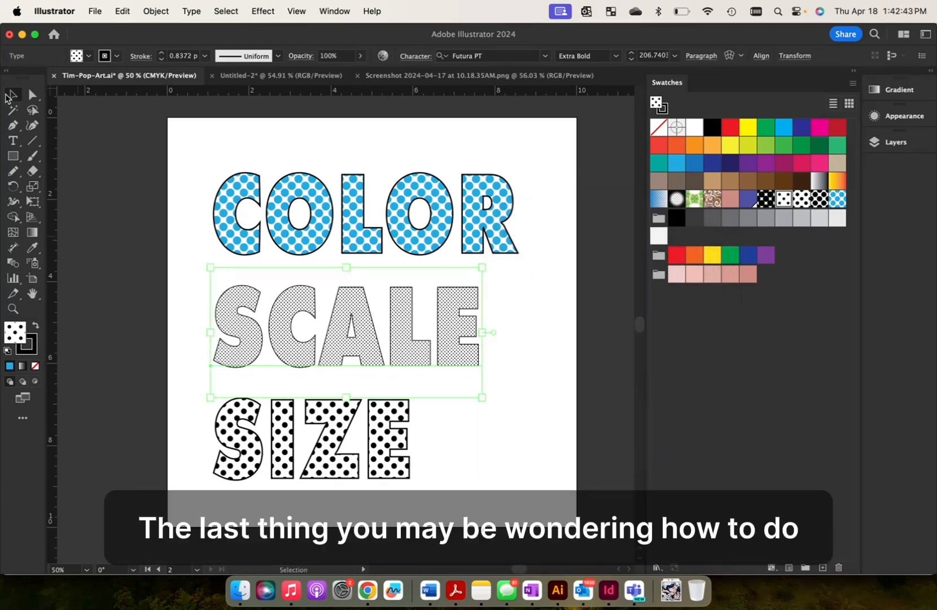
{"action": "left_click", "coordinate": [142, 340]}
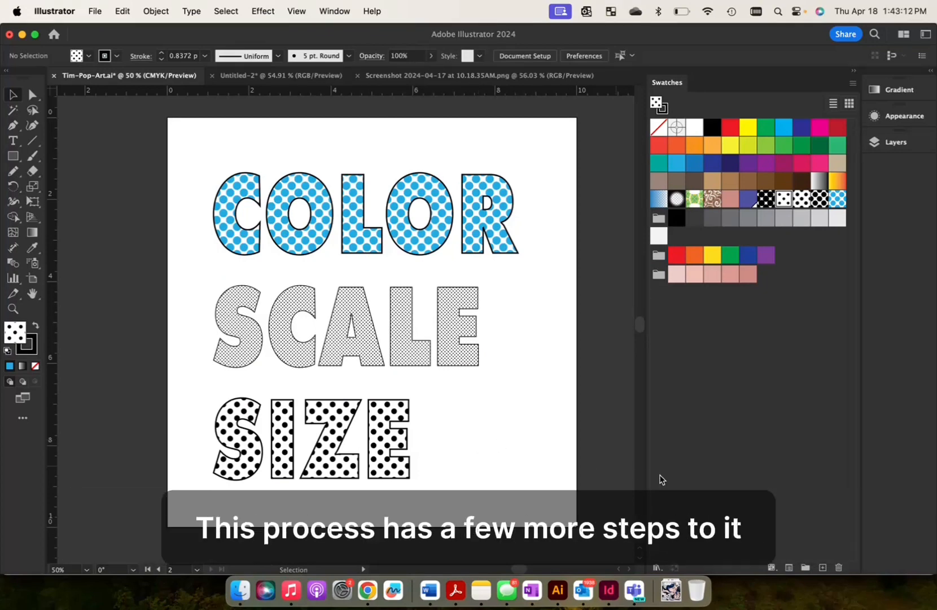
Review the dot sizes in the Basic Graphics_Dots pattern library, select the SIZE text and close the library.
{"action": "left_click", "coordinate": [658, 566]}
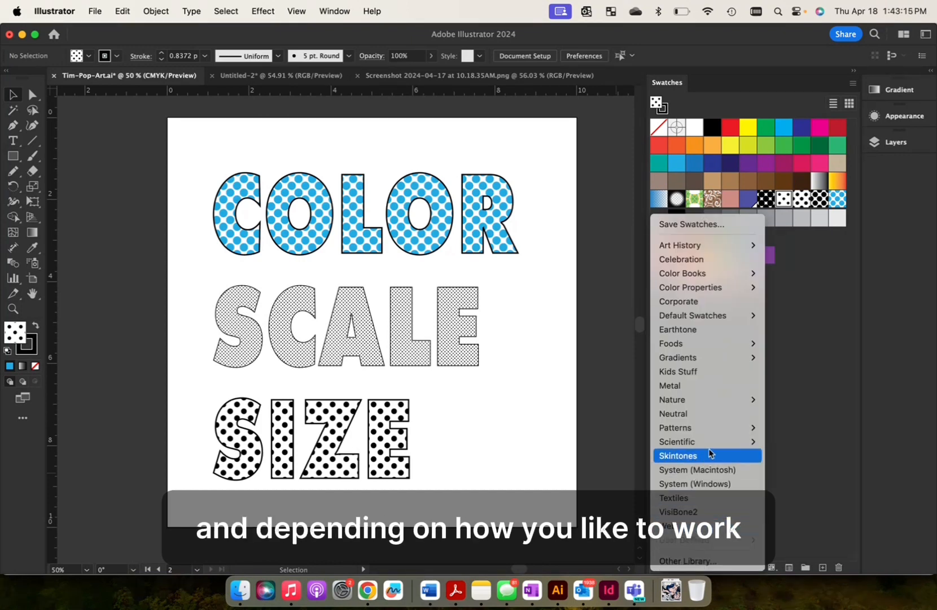
{"action": "mouse_move", "coordinate": [709, 448]}
{"action": "mouse_move", "coordinate": [715, 427]}
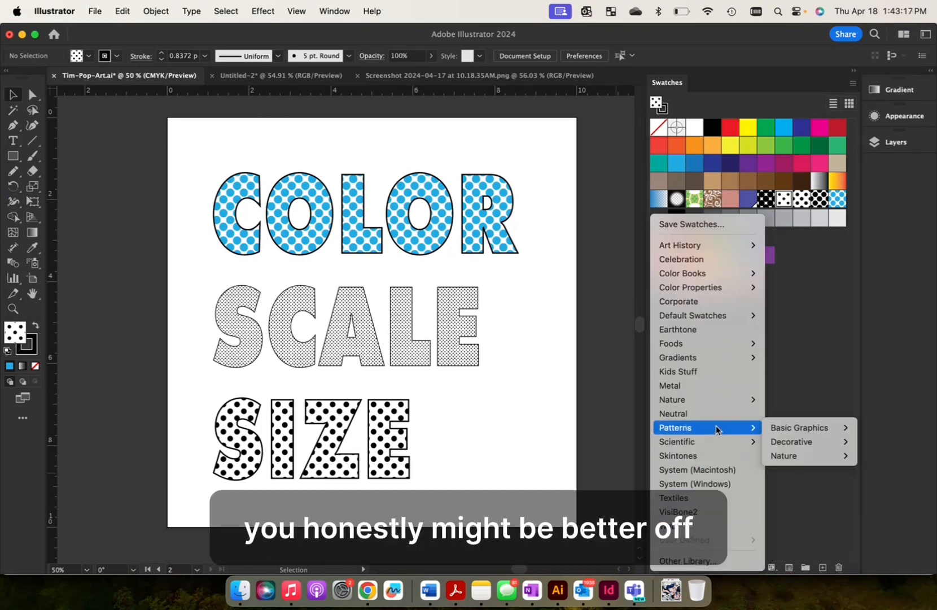
{"action": "mouse_move", "coordinate": [786, 420]}
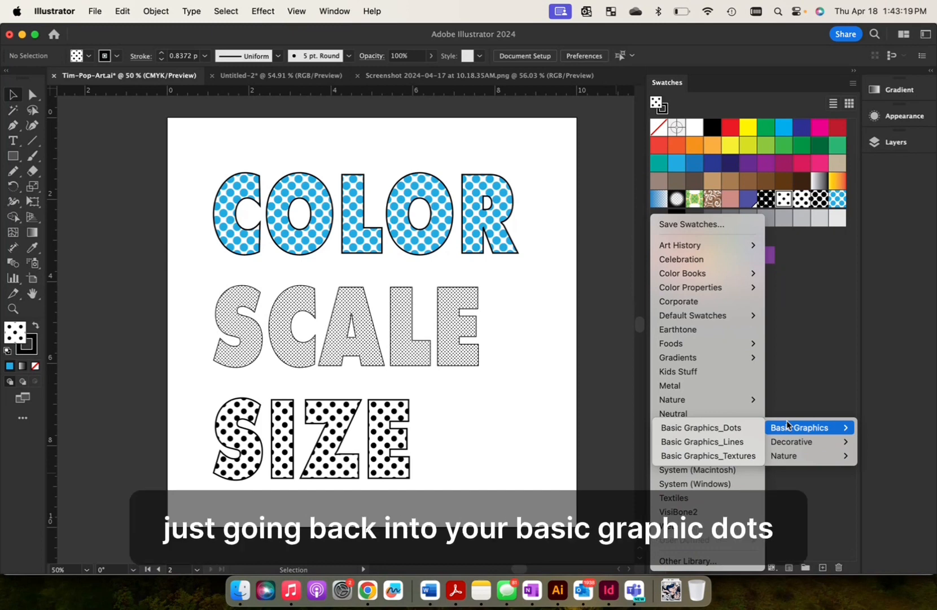
{"action": "left_click", "coordinate": [733, 430]}
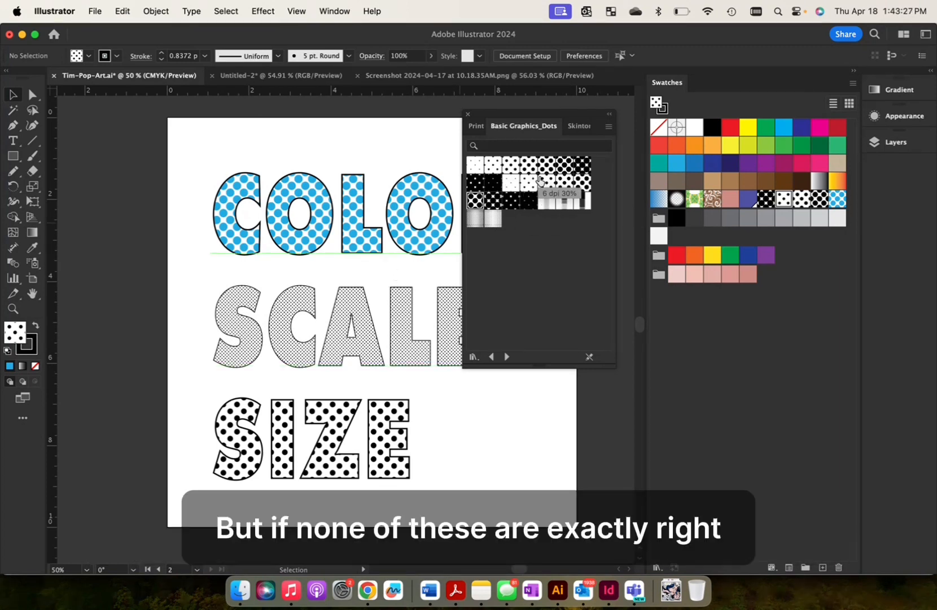
{"action": "left_click", "coordinate": [384, 442]}
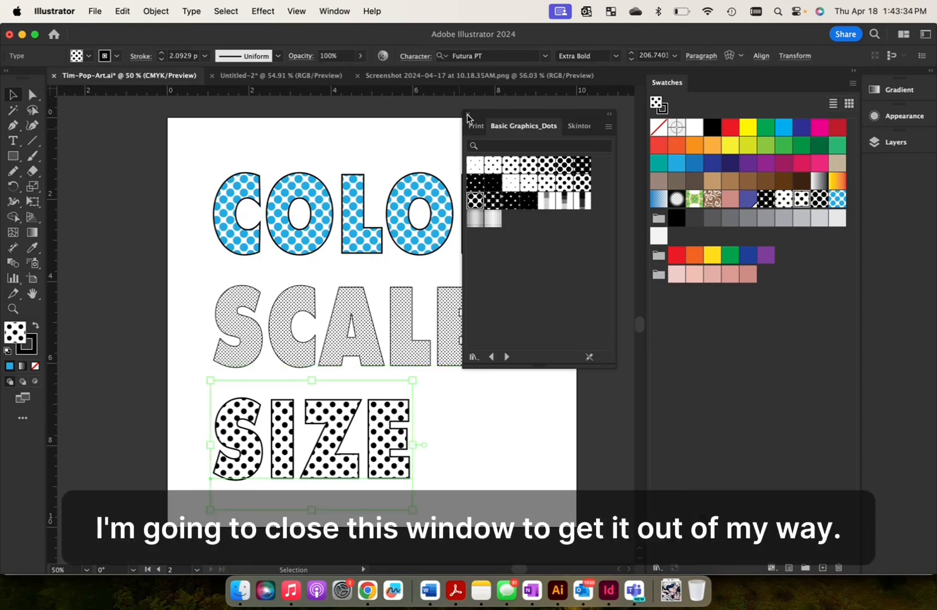
{"action": "left_click", "coordinate": [467, 116]}
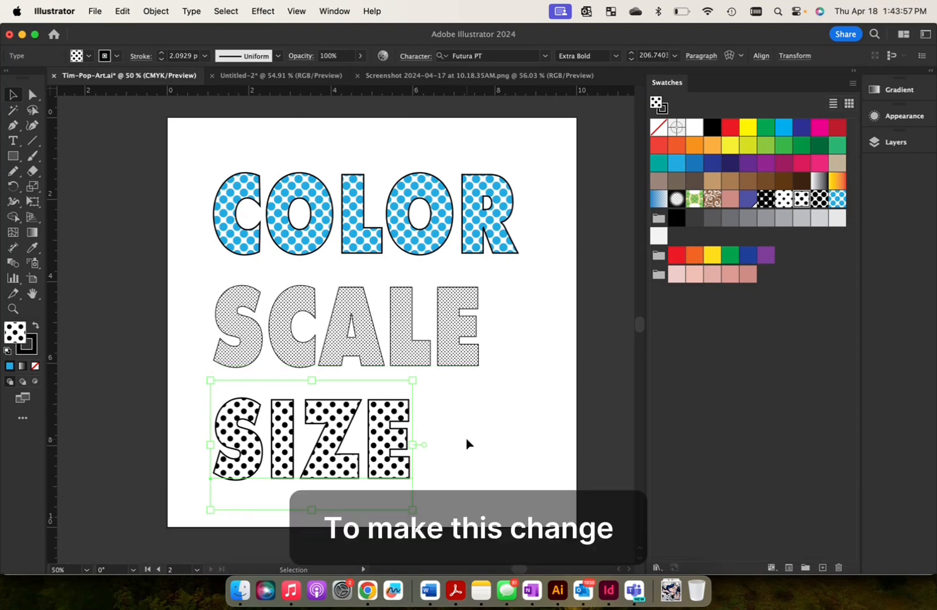
Open the 6 dpi 40% swatch used on the SIZE text for pattern editing and select its tile's dots.
{"action": "double_click", "coordinate": [802, 200]}
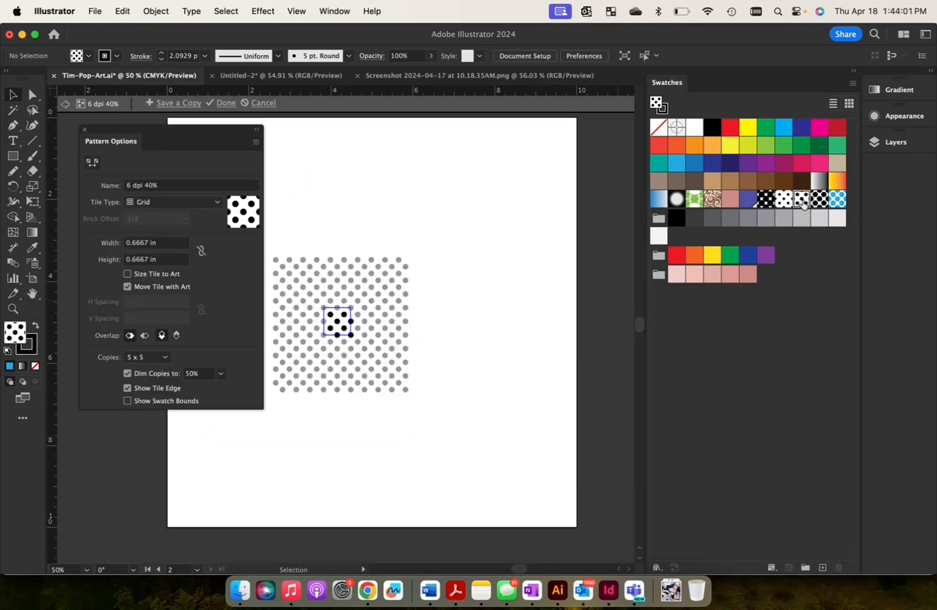
{"action": "scroll", "coordinate": [309, 308], "scroll_direction": "up", "scroll_amount": 8}
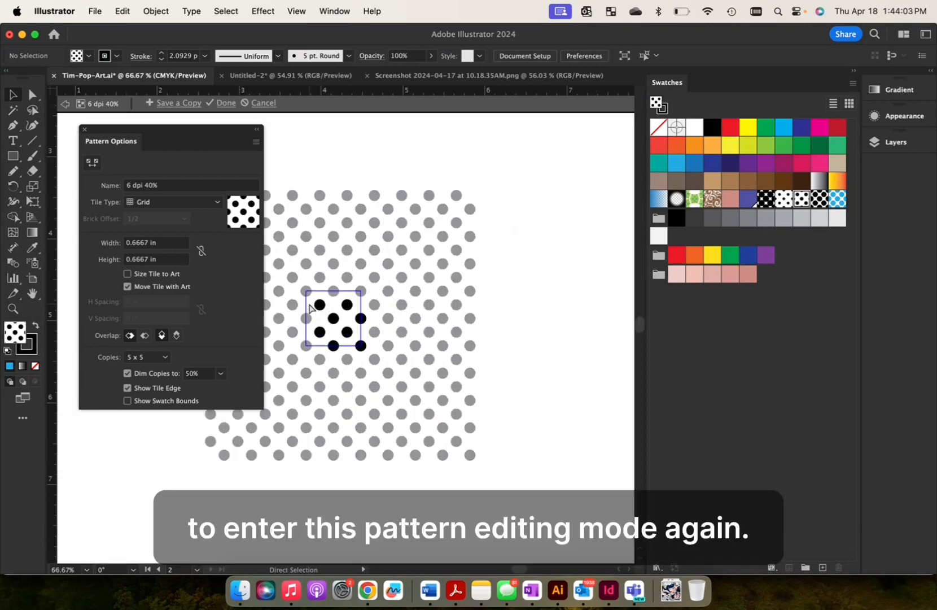
{"action": "scroll", "coordinate": [309, 308], "scroll_direction": "left", "scroll_amount": 5}
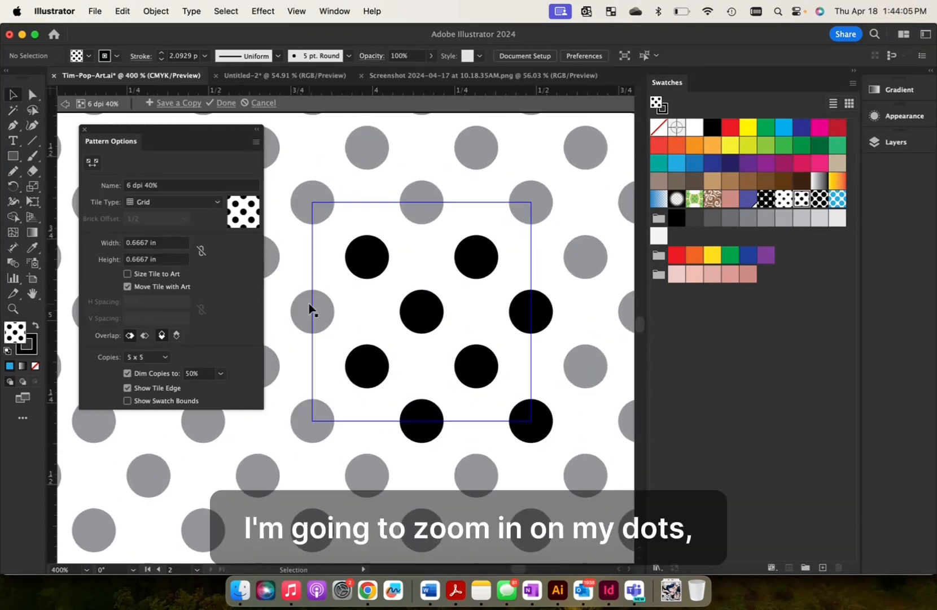
{"action": "scroll", "coordinate": [405, 254], "scroll_direction": "down", "scroll_amount": 4}
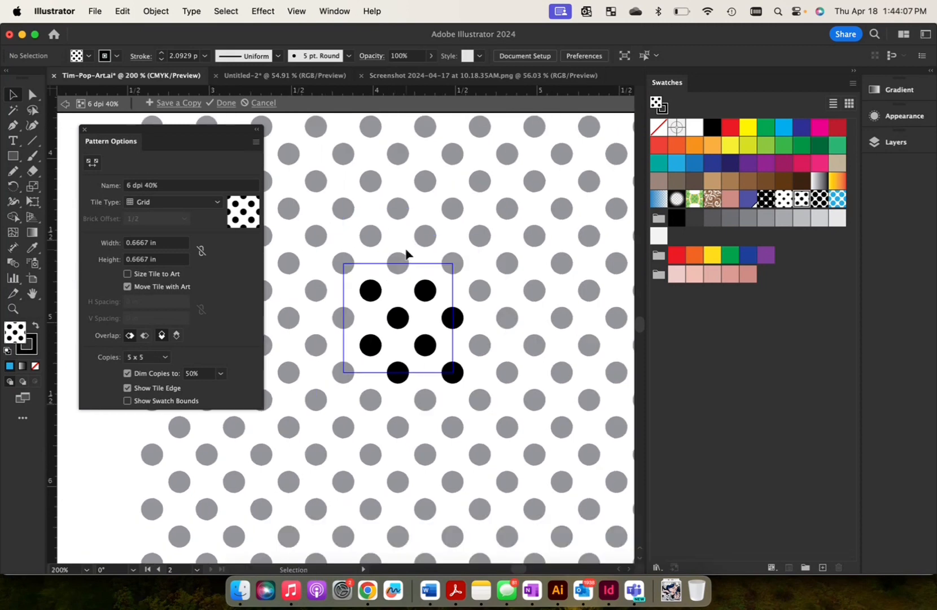
{"action": "left_click", "coordinate": [376, 292]}
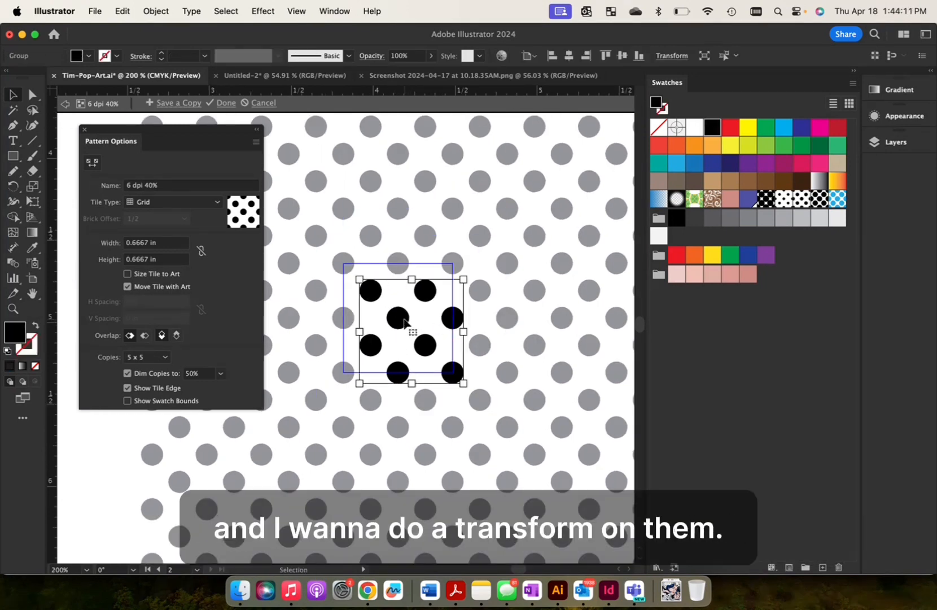
{"action": "left_click", "coordinate": [421, 316]}
{"action": "left_click", "coordinate": [406, 316]}
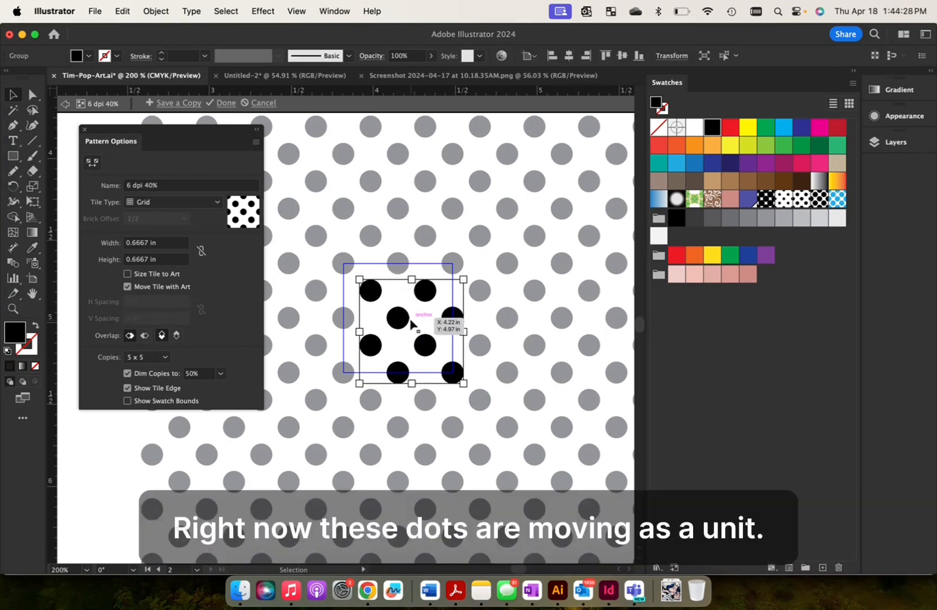
Expand the dot group in the 6 dpi 40% pattern's layer list and target individual dot paths one at a time.
{"action": "left_click", "coordinate": [895, 141]}
{"action": "left_click", "coordinate": [764, 193]}
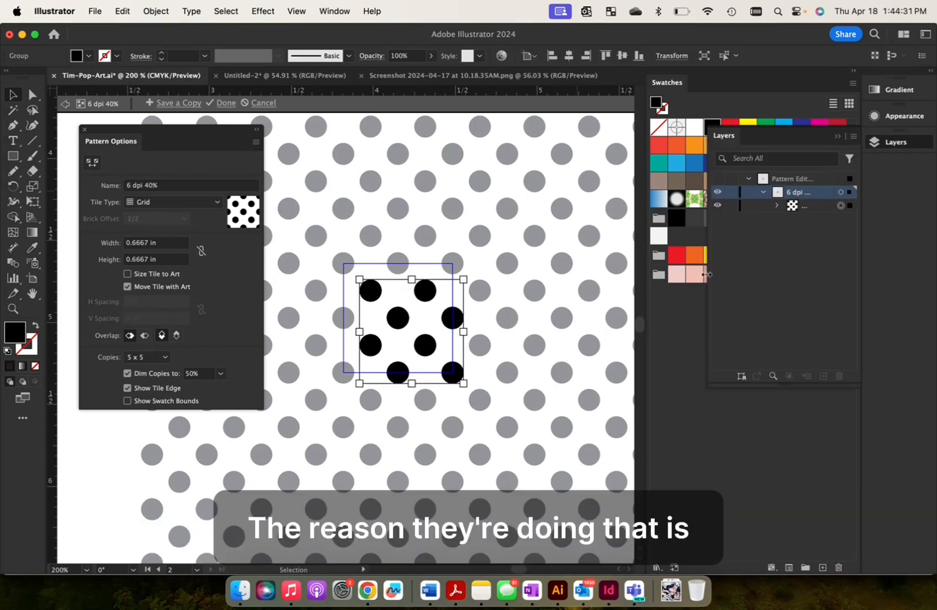
{"action": "left_click_drag", "start_coordinate": [708, 277], "coordinate": [678, 278]}
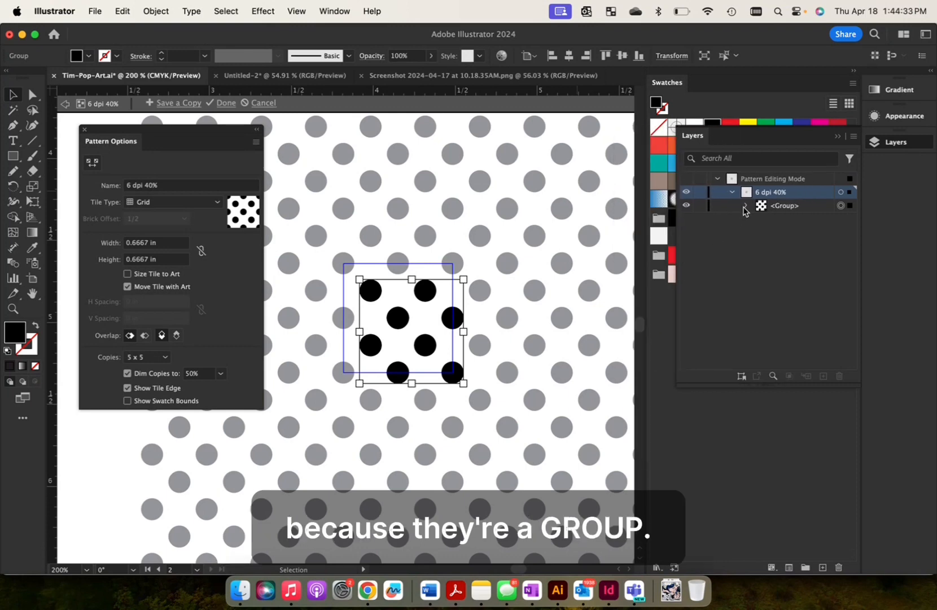
{"action": "left_click", "coordinate": [745, 206]}
{"action": "left_click", "coordinate": [840, 220]}
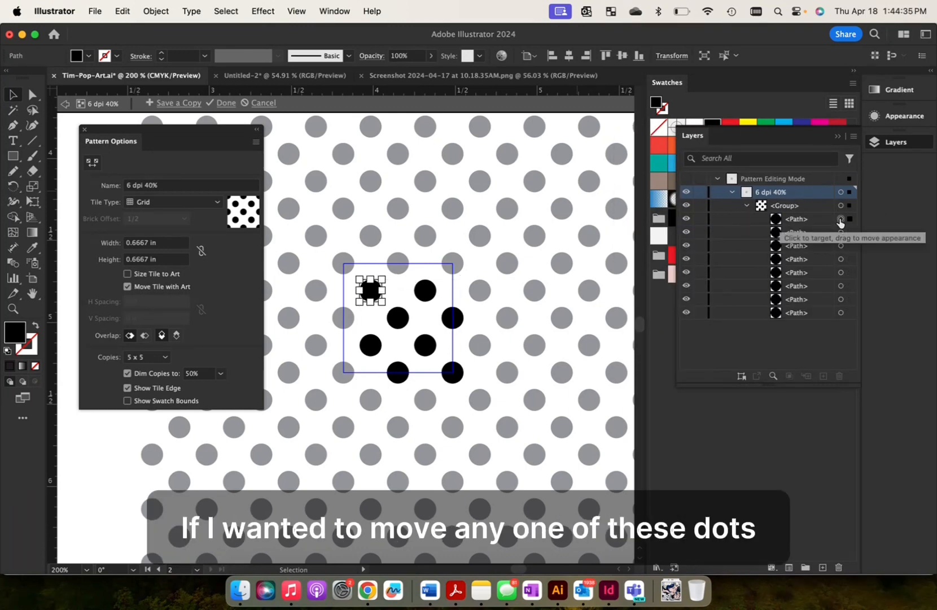
{"action": "left_click", "coordinate": [397, 318]}
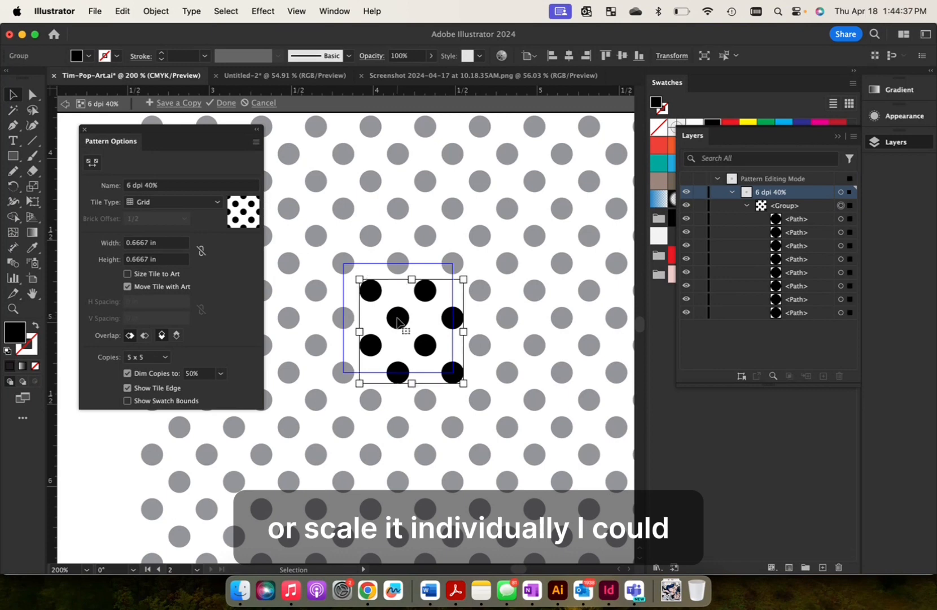
{"action": "left_click", "coordinate": [841, 232]}
{"action": "left_click", "coordinate": [841, 245]}
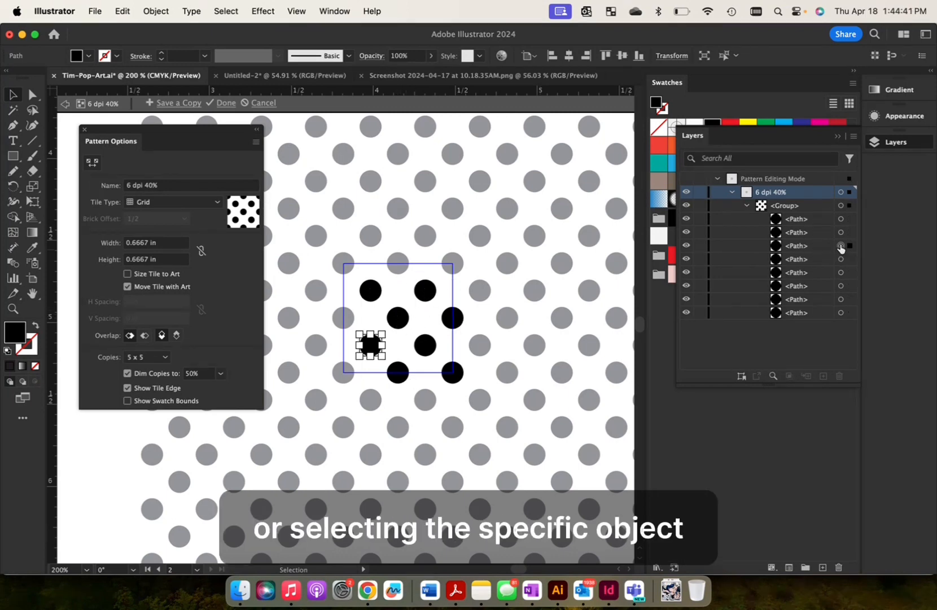
Select the dot at the centre of the pattern tile on its own and enlarge it from its centre.
{"action": "key", "text": "a"}
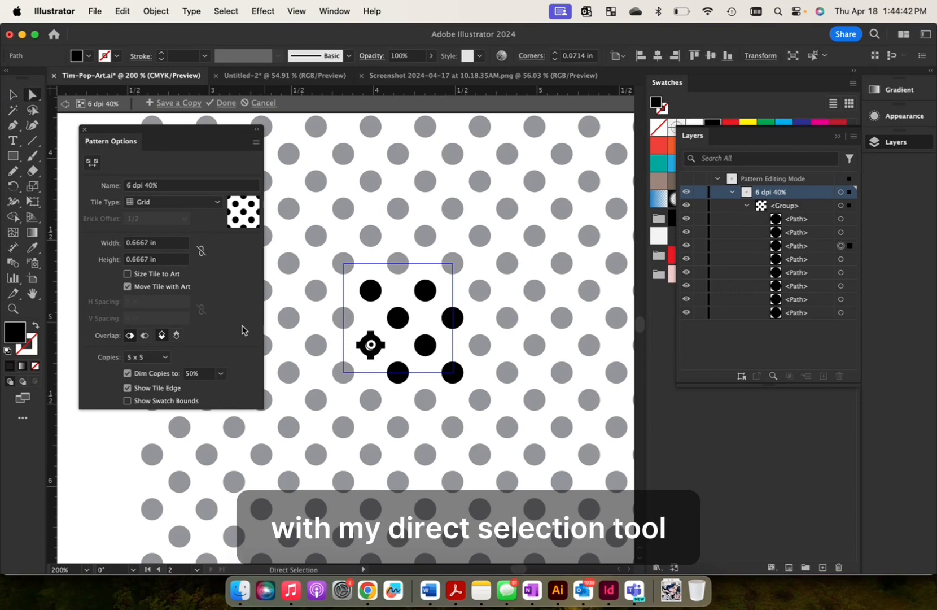
{"action": "left_click", "coordinate": [399, 320]}
{"action": "key", "text": "v"}
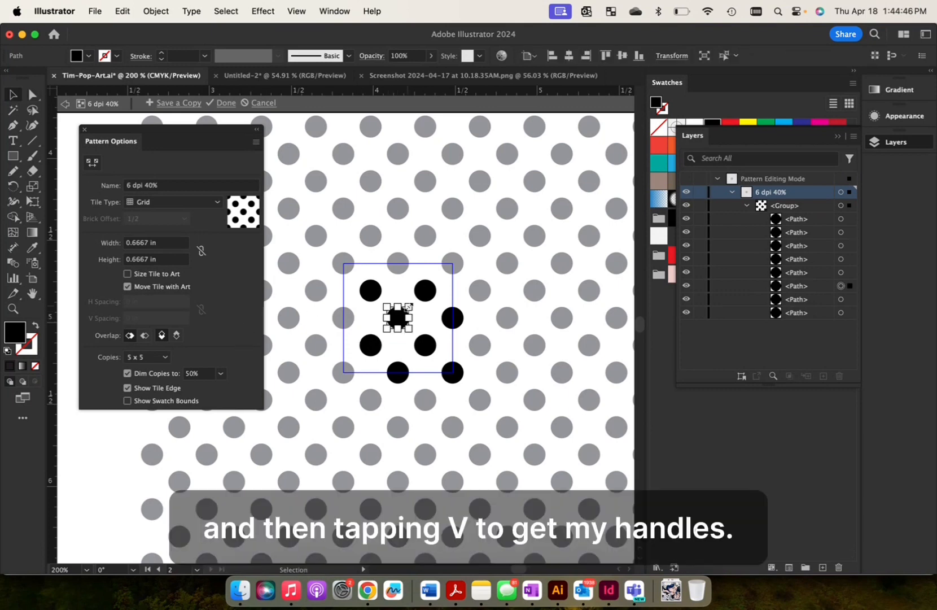
{"action": "left_click_drag", "start_coordinate": [409, 306], "coordinate": [419, 299]}
{"action": "key", "text": "super+minus"}
{"action": "key", "text": "super+minus"}
{"action": "key", "text": "super+minus"}
{"action": "key", "text": "super+minus"}
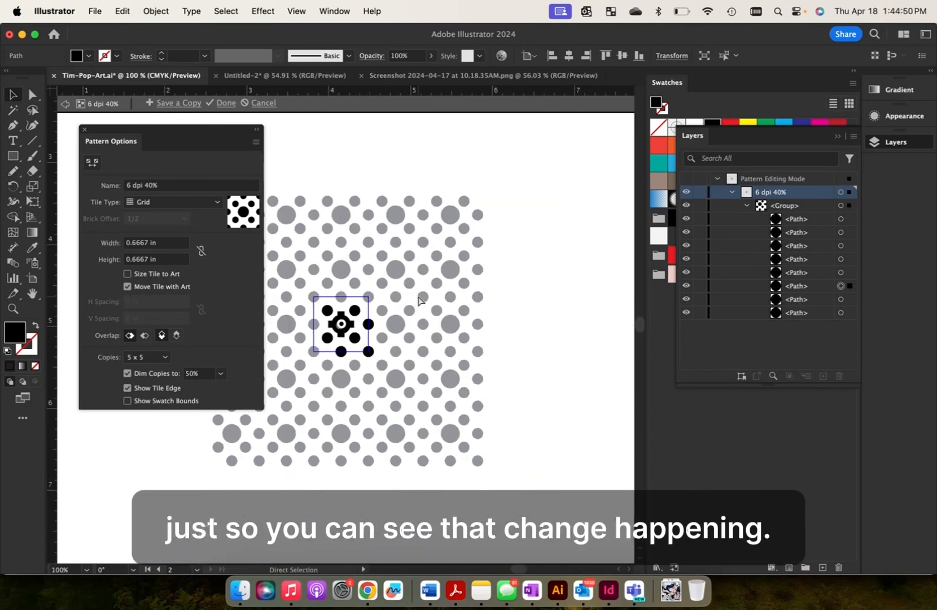
{"action": "key", "text": "super+equal"}
{"action": "key", "text": "super+equal"}
{"action": "key", "text": "super+equal"}
{"action": "key", "text": "v"}
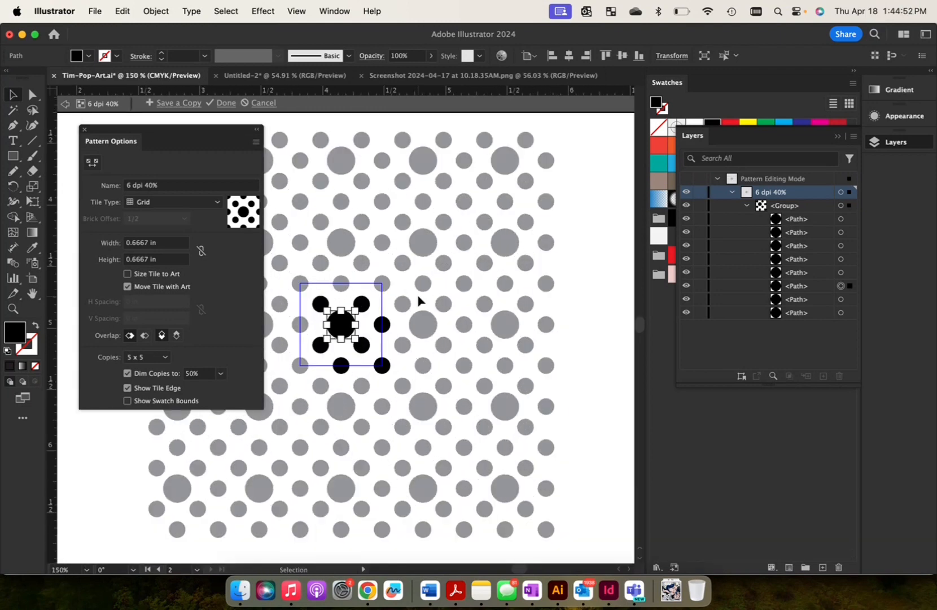
Select the dot on the tile's right edge on its own and shrink it from its centre.
{"action": "key", "text": "a"}
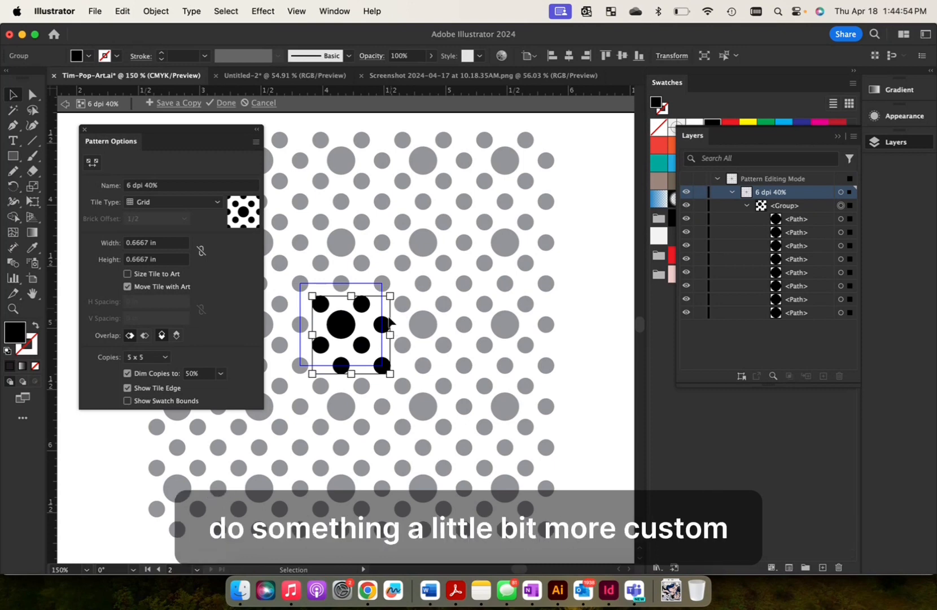
{"action": "key", "text": "super+a"}
{"action": "key", "text": "super+equal"}
{"action": "key", "text": "super+equal"}
{"action": "key", "text": "super+equal"}
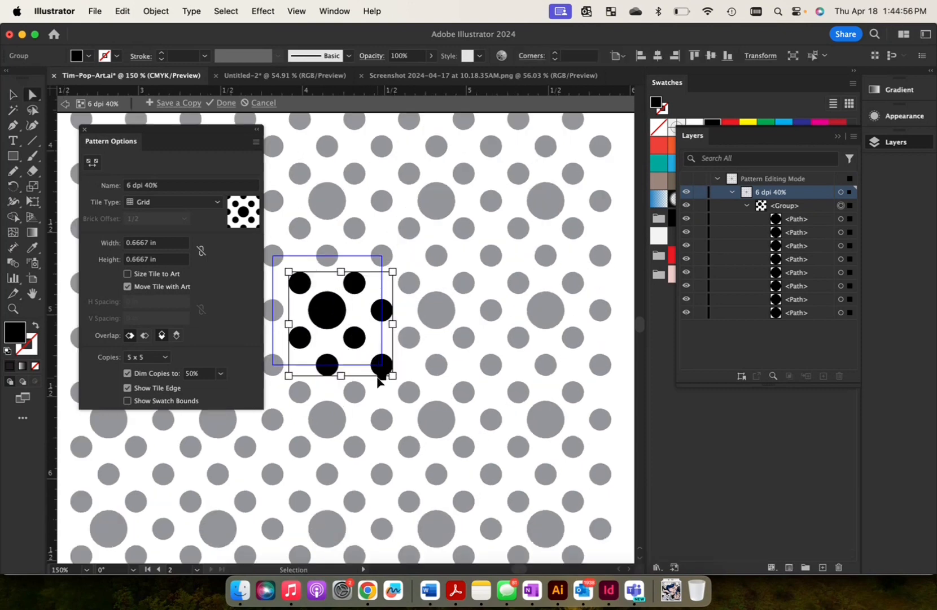
{"action": "left_click", "coordinate": [414, 351]}
{"action": "left_click", "coordinate": [423, 288]}
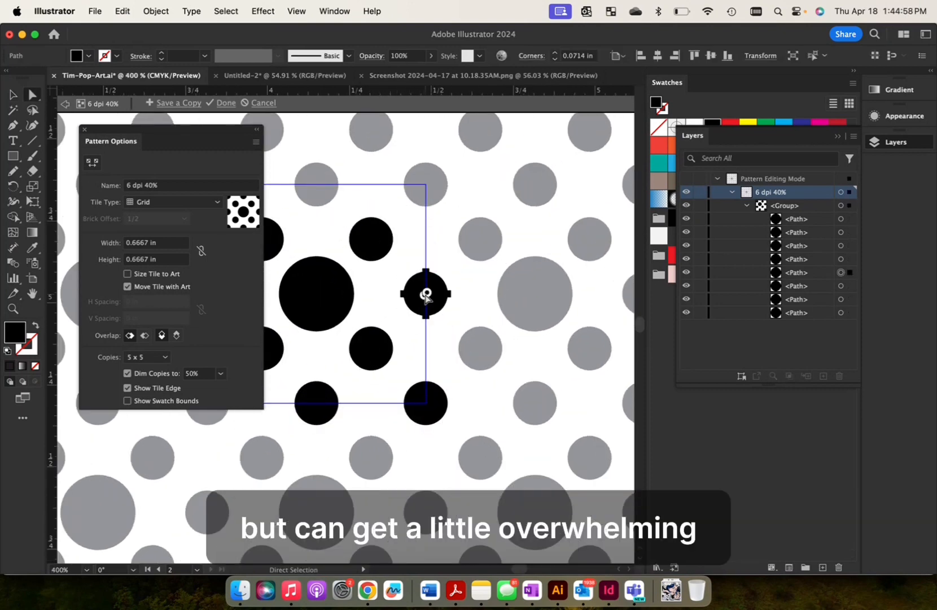
{"action": "key", "text": "v"}
{"action": "left_click_drag", "start_coordinate": [447, 271], "coordinate": [441, 279]}
Shrink the middle dot on the tile's bottom edge from its centre and deselect it.
{"action": "left_click", "coordinate": [329, 408]}
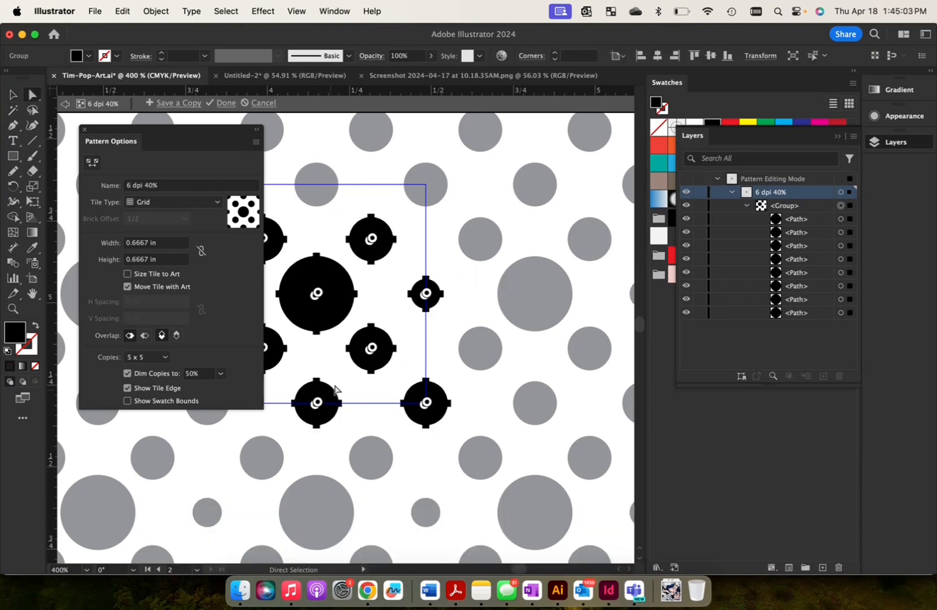
{"action": "left_click_drag", "start_coordinate": [338, 381], "coordinate": [332, 389]}
{"action": "left_click", "coordinate": [325, 359]}
{"action": "key", "text": "super+minus"}
{"action": "key", "text": "super+minus"}
{"action": "key", "text": "super+minus"}
{"action": "key", "text": "super+minus"}
{"action": "key", "text": "super+minus"}
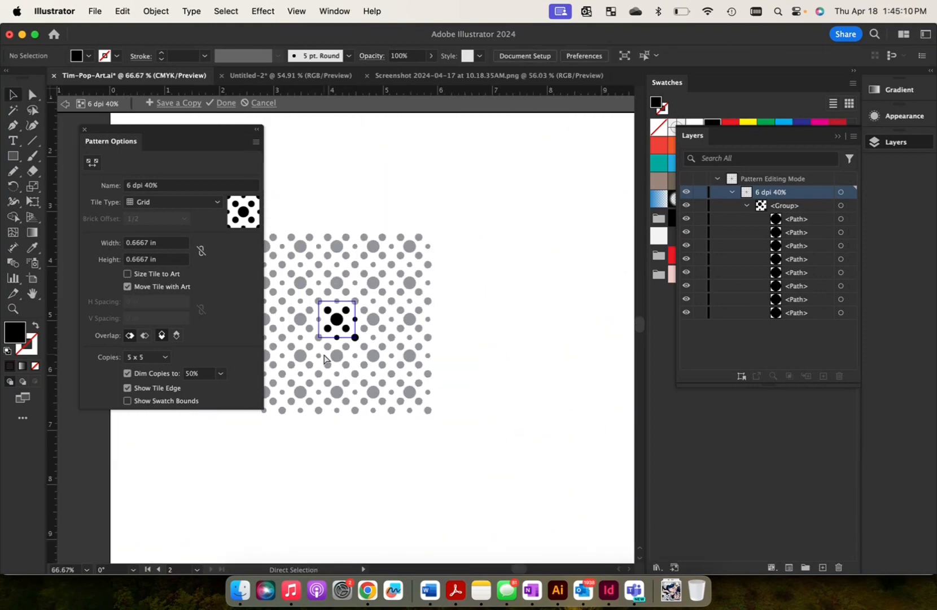
{"action": "key", "text": "super+equal"}
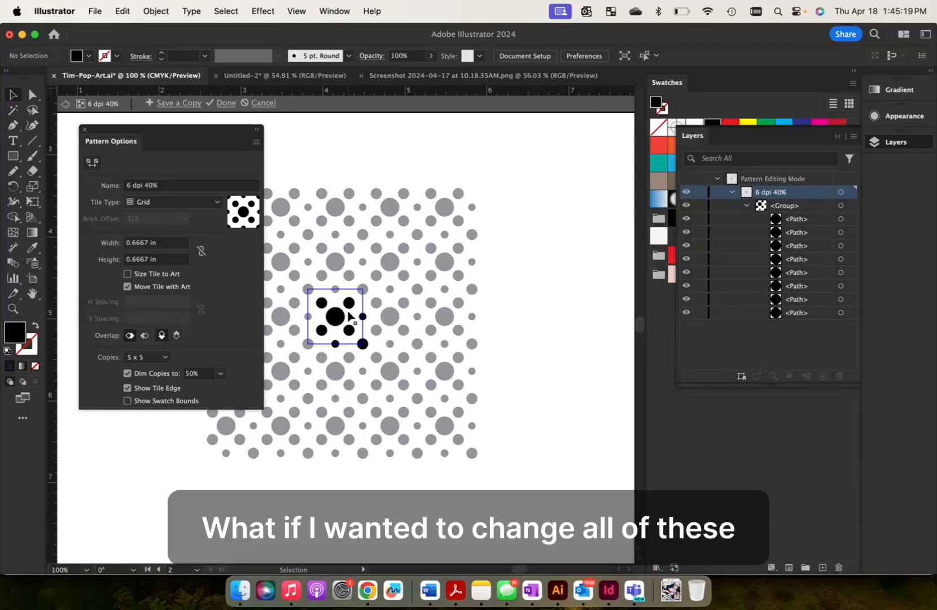
Undo the individual dot resizes in the pattern tile.
{"action": "key", "text": "super+equal"}
{"action": "key", "text": "super+equal"}
{"action": "key", "text": "super+equal"}
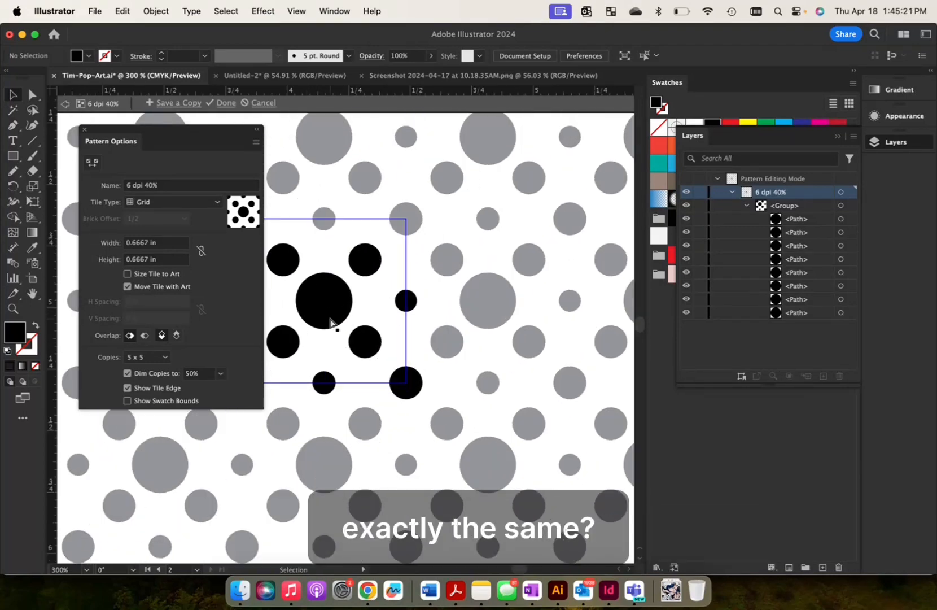
{"action": "key", "text": "super+z"}
{"action": "key", "text": "super+z"}
{"action": "key", "text": "super+z"}
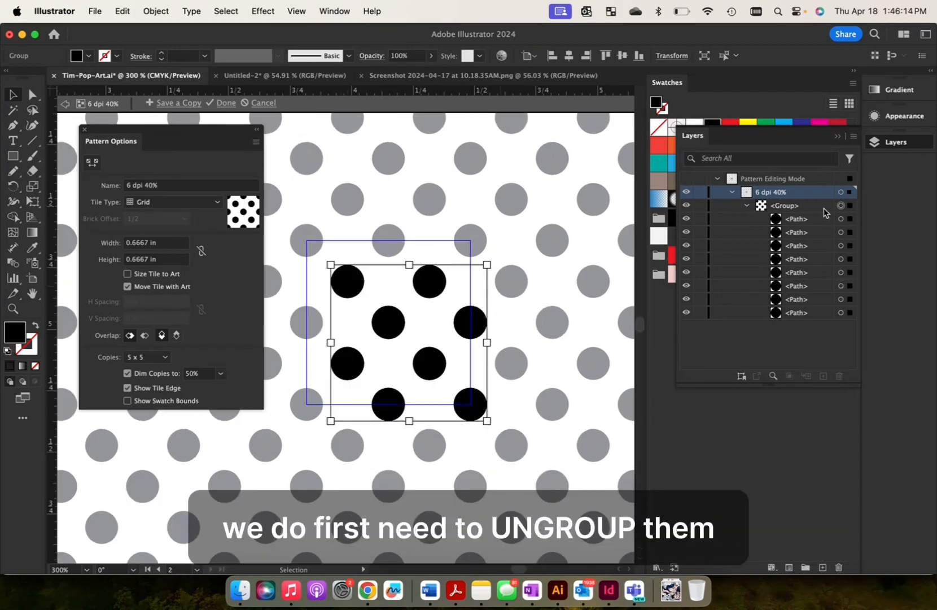
Ungroup the tile's dots and select several of them individually to check that they are separate objects.
{"action": "left_click", "coordinate": [167, 11]}
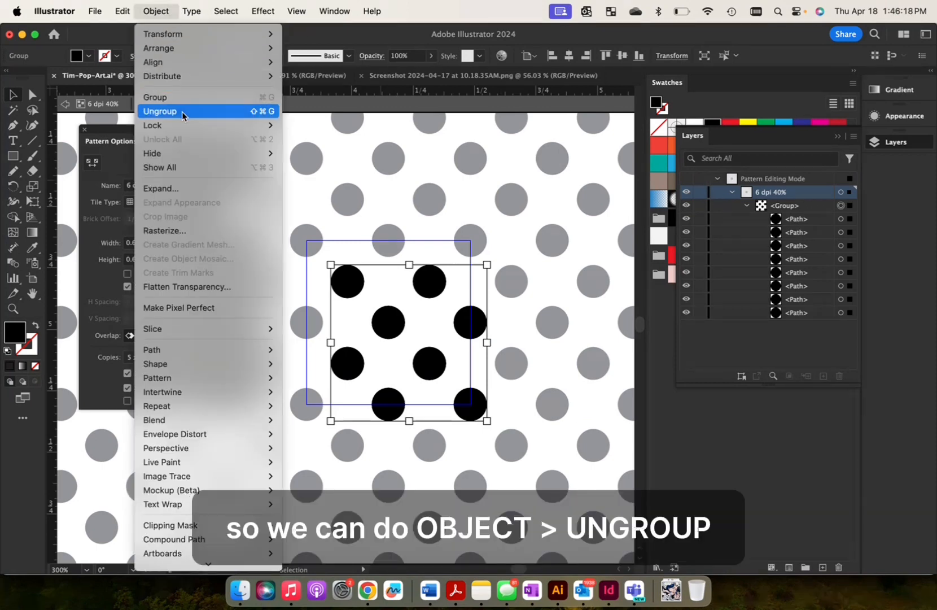
{"action": "left_click", "coordinate": [182, 111]}
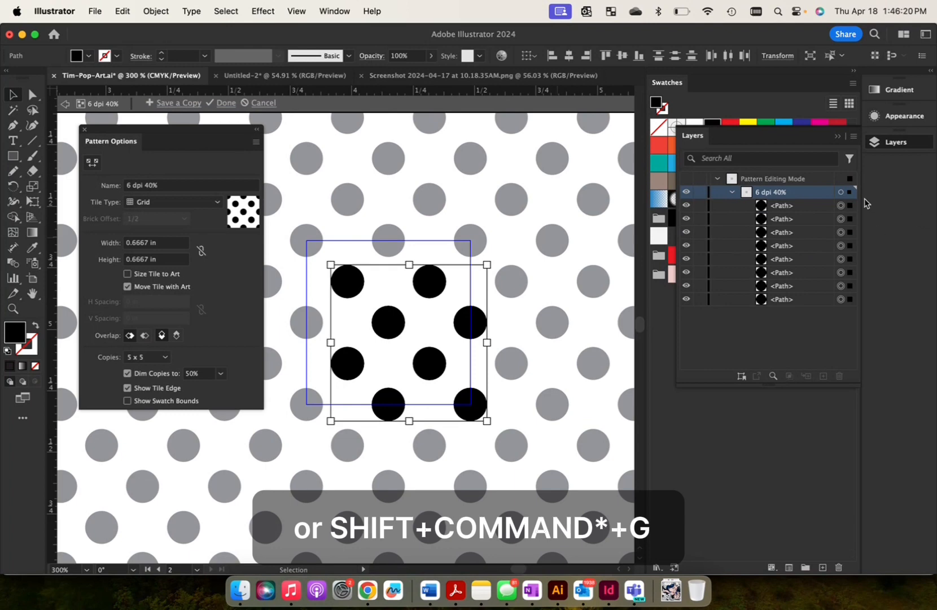
{"action": "left_click", "coordinate": [449, 323]}
{"action": "left_click", "coordinate": [387, 324]}
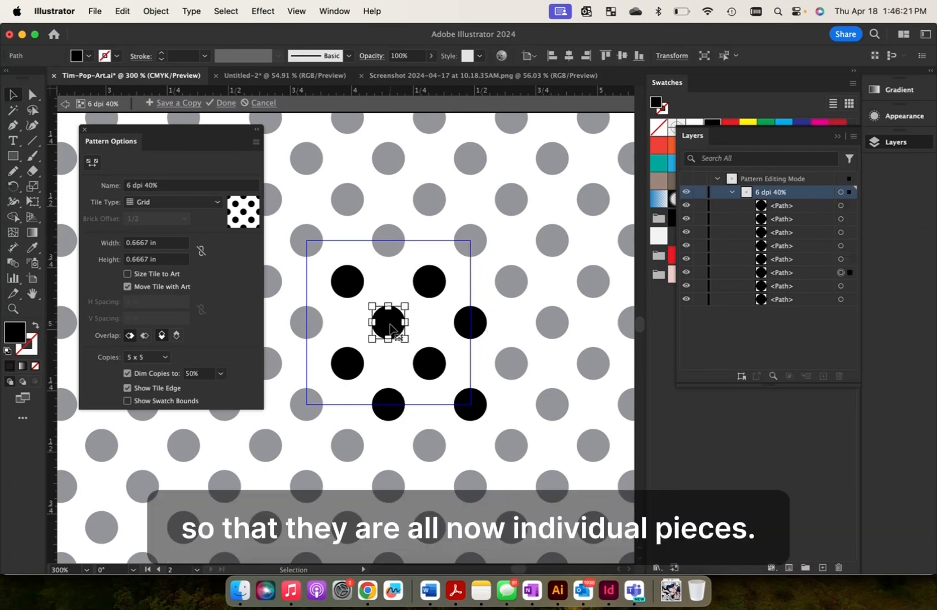
{"action": "left_click", "coordinate": [342, 273]}
{"action": "left_click", "coordinate": [429, 281]}
Select all the tile's dots and set their horizontal scale to 130% with Transform Each.
{"action": "left_click_drag", "start_coordinate": [299, 253], "coordinate": [537, 451]}
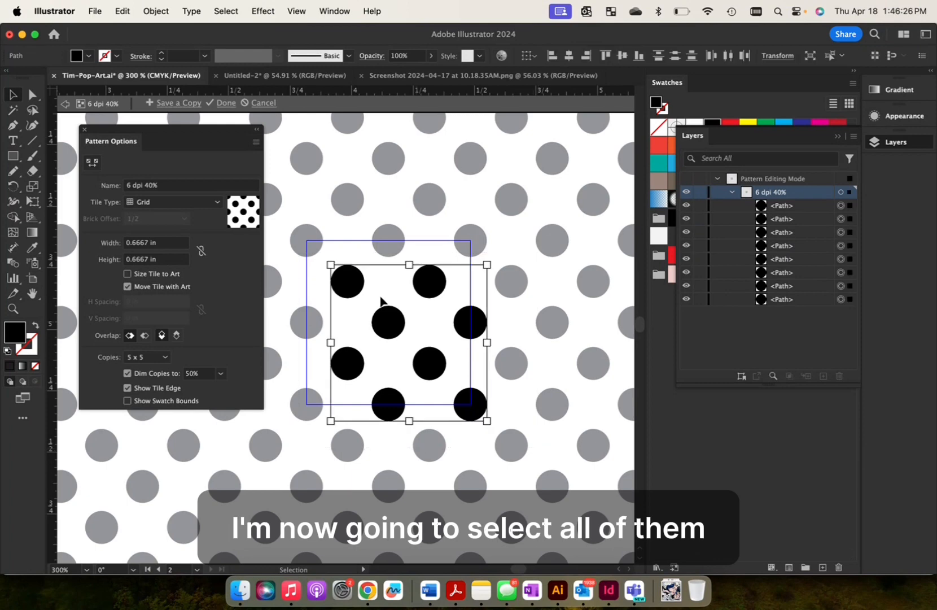
{"action": "left_click", "coordinate": [164, 7]}
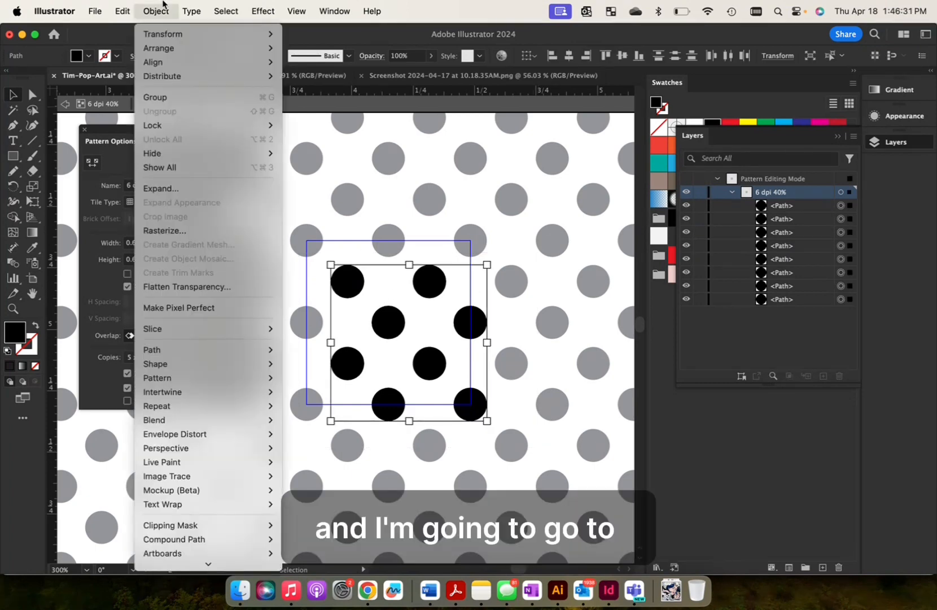
{"action": "mouse_move", "coordinate": [161, 33]}
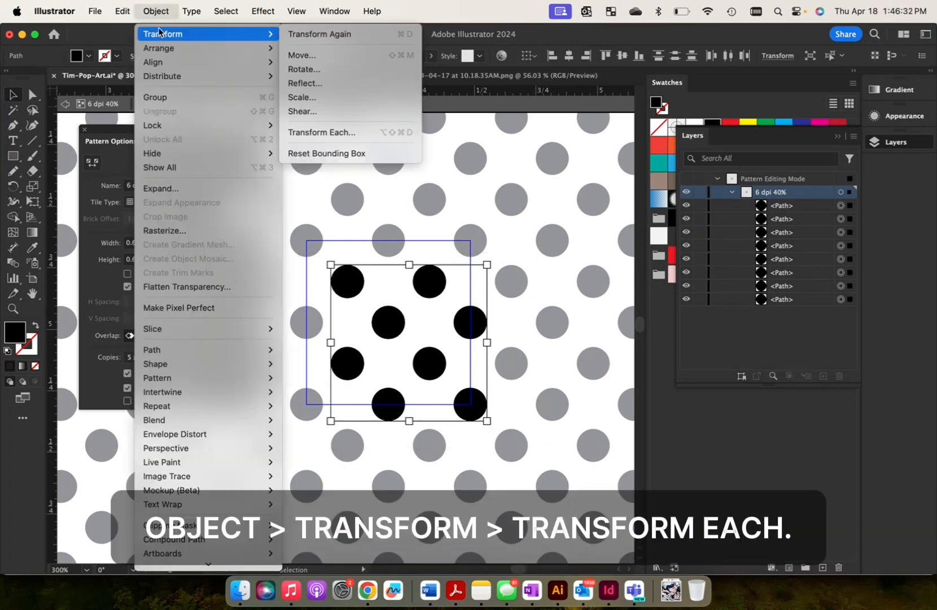
{"action": "left_click", "coordinate": [334, 133]}
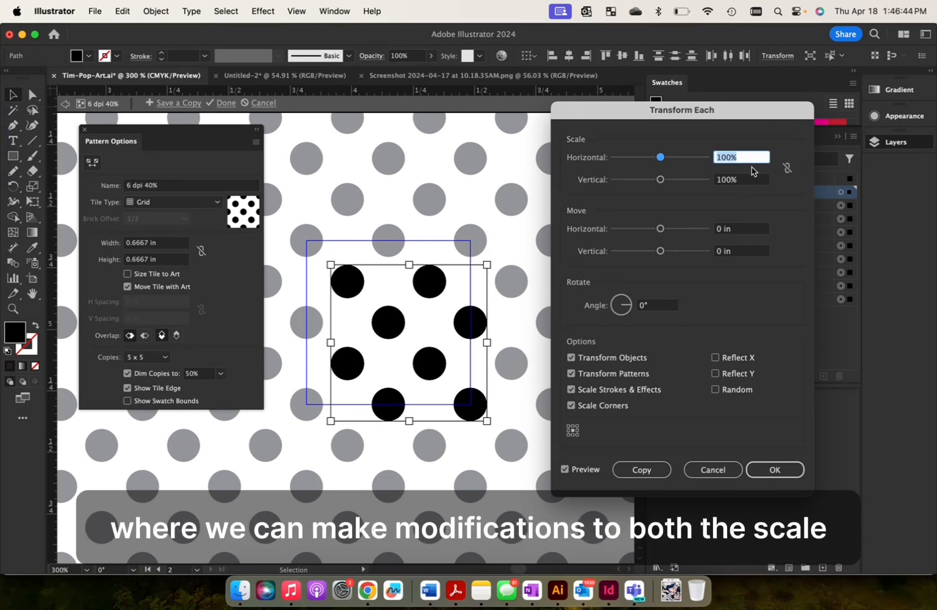
{"action": "left_click", "coordinate": [742, 228]}
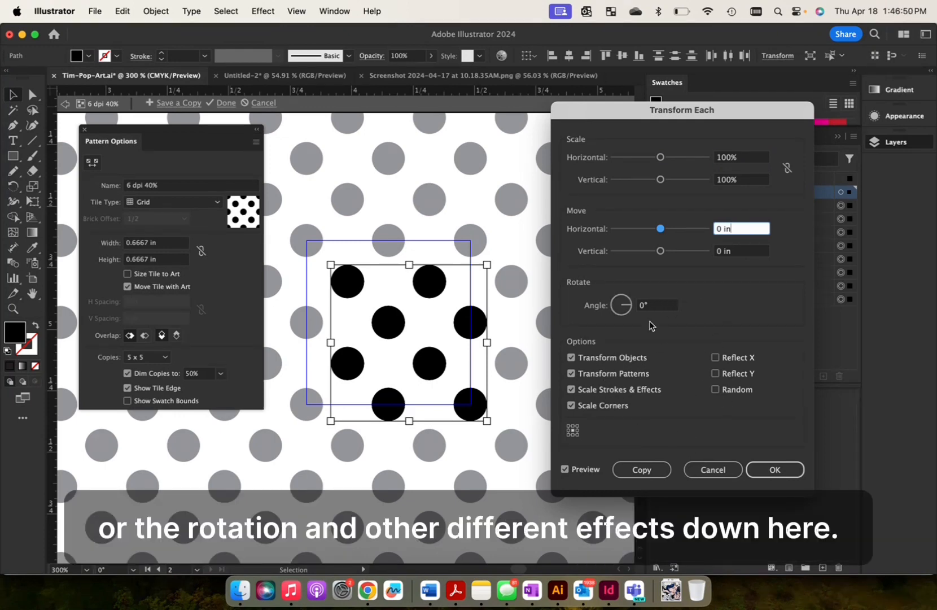
{"action": "left_click", "coordinate": [744, 158]}
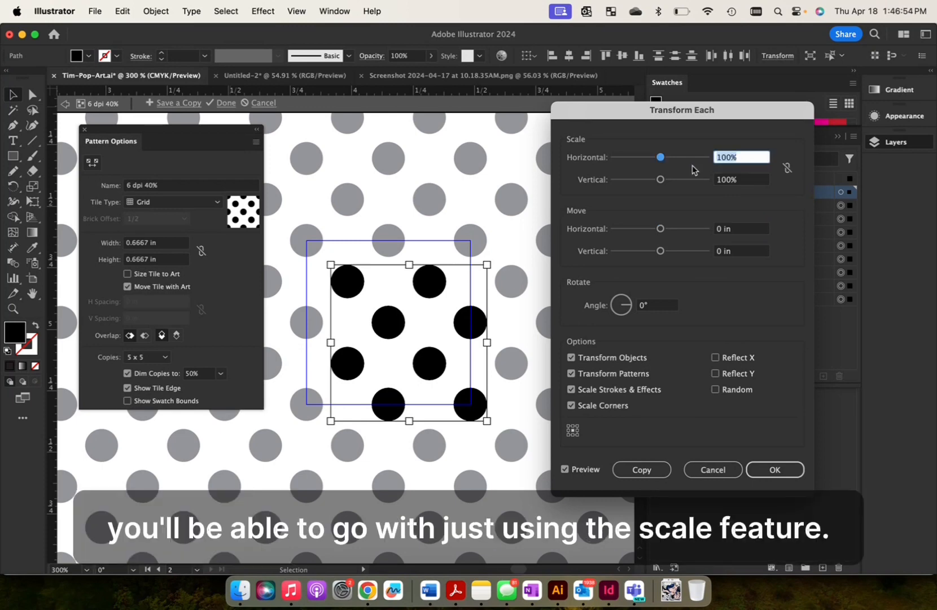
{"action": "key", "text": "shift+Up"}
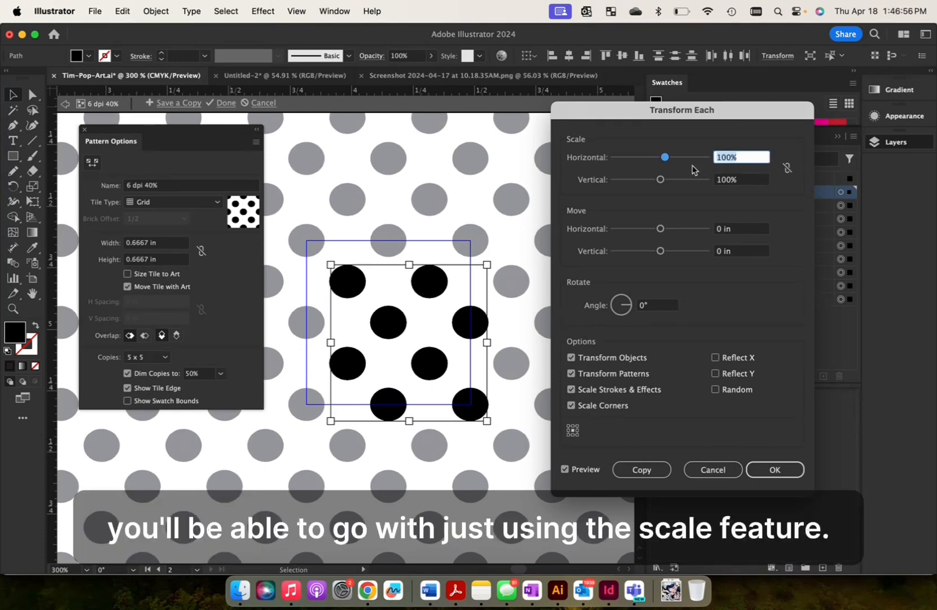
{"action": "key", "text": "shift+Up"}
{"action": "key", "text": "shift+Up"}
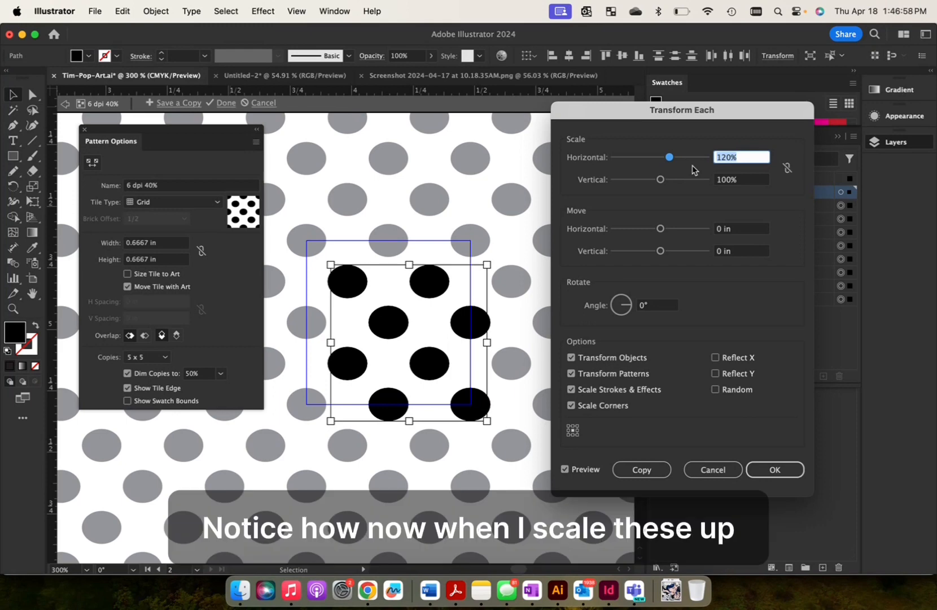
Set the vertical scale to 130% in Transform Each and apply the scaling to the dots.
{"action": "key", "text": "Tab"}
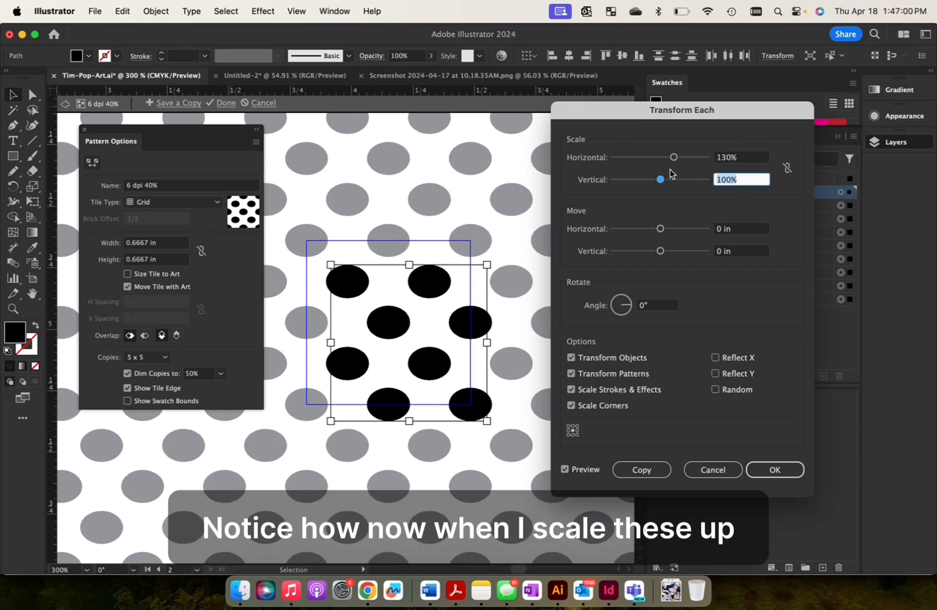
{"action": "key", "text": "shift+Up"}
{"action": "key", "text": "shift+Up"}
{"action": "key", "text": "shift+Up"}
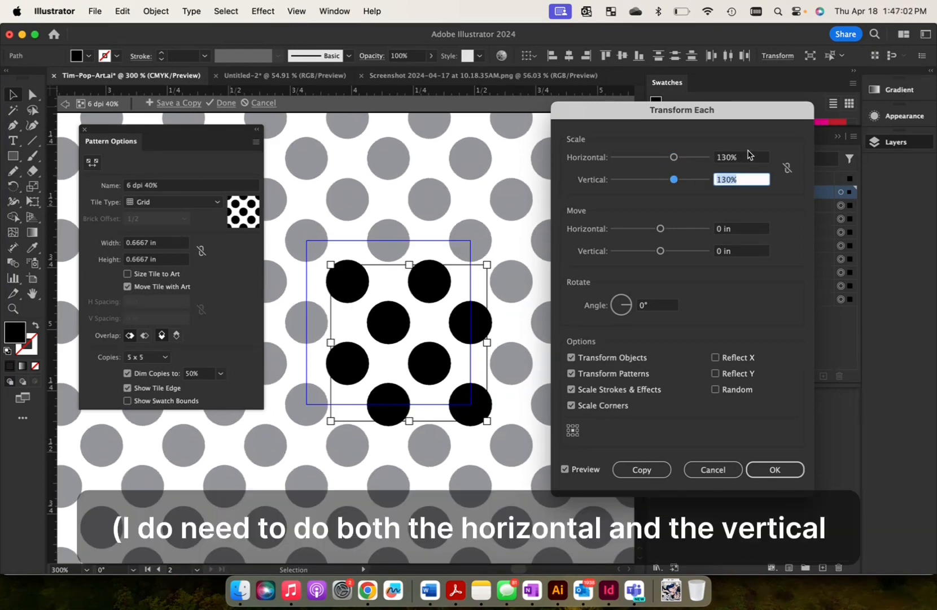
{"action": "left_click", "coordinate": [744, 158]}
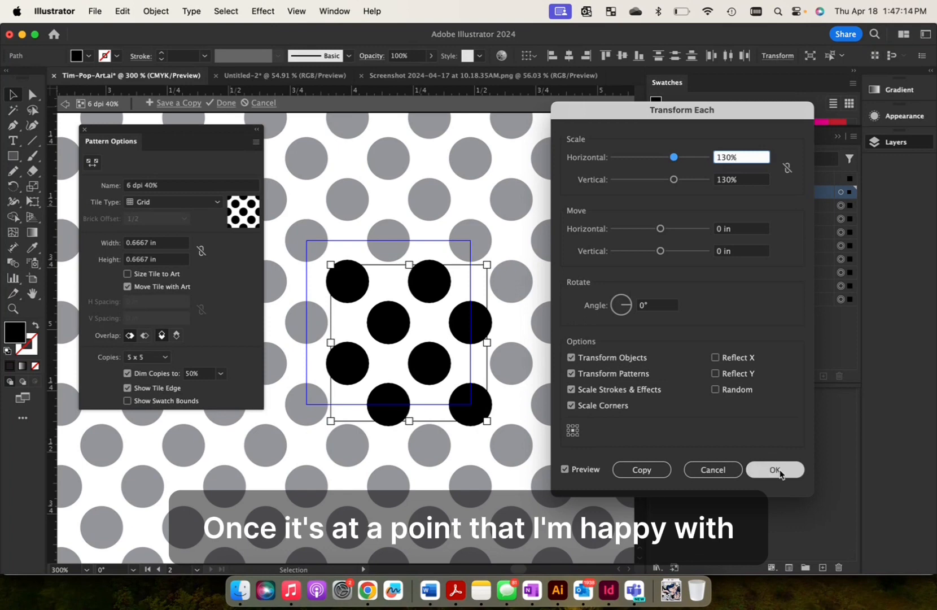
{"action": "left_click", "coordinate": [776, 471]}
Finish editing the 6 dpi 40% pattern, keeping the enlarged dots, and return to the artwork.
{"action": "key", "text": "super+minus"}
{"action": "key", "text": "super+minus"}
{"action": "key", "text": "super+minus"}
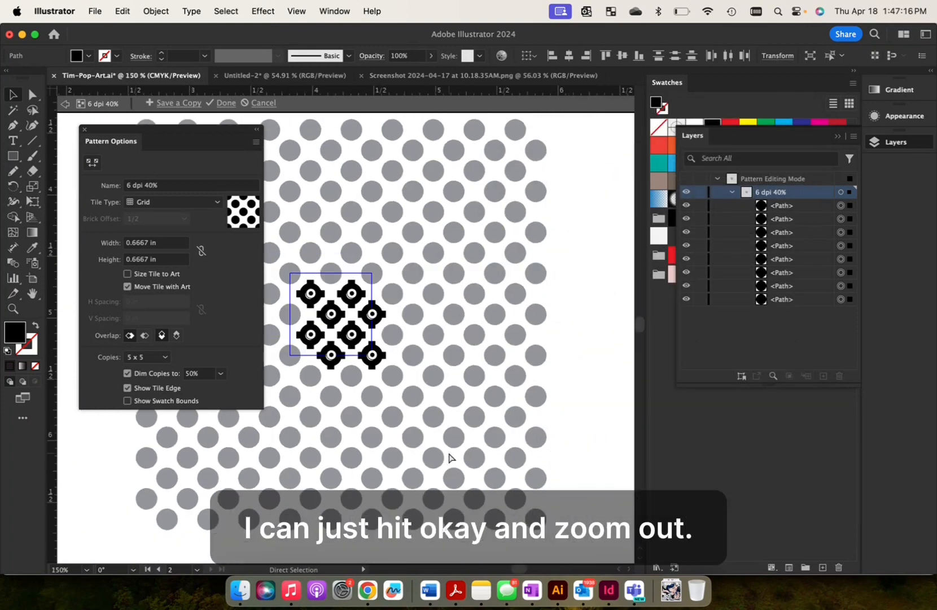
{"action": "scroll", "coordinate": [501, 310], "scroll_direction": "left", "scroll_amount": 3}
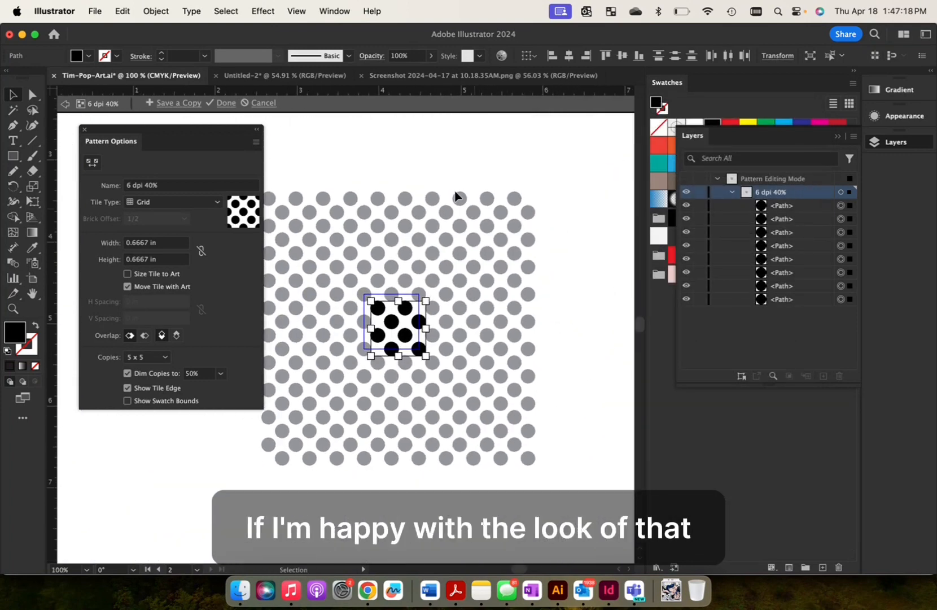
{"action": "double_click", "coordinate": [608, 142]}
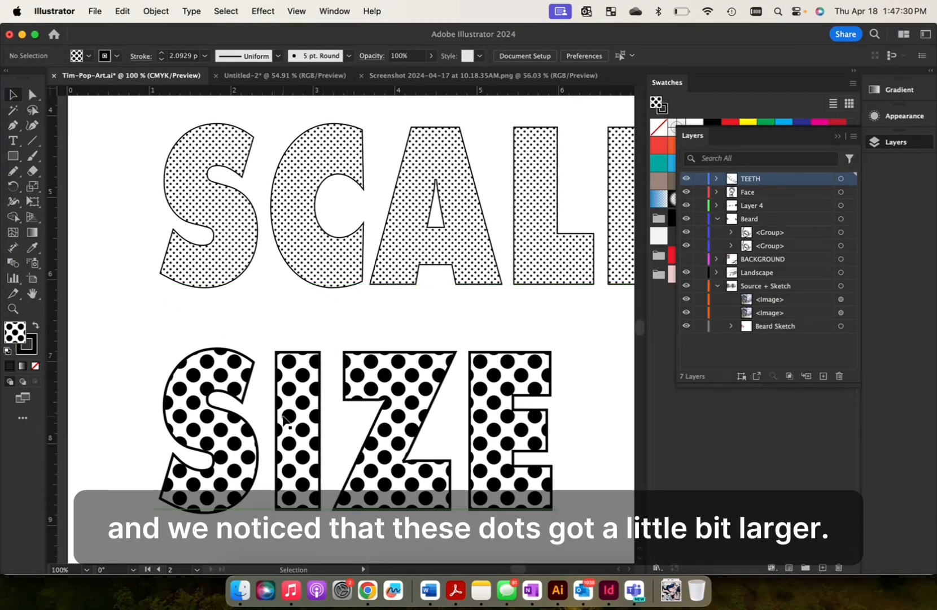
Start scaling the SIZE text with the Scale options and turn off Transform Objects so only its dot pattern scales.
{"action": "scroll", "coordinate": [283, 419], "scroll_direction": "down", "scroll_amount": 5}
{"action": "scroll", "coordinate": [283, 421], "scroll_direction": "up", "scroll_amount": 2}
{"action": "left_click", "coordinate": [301, 367]}
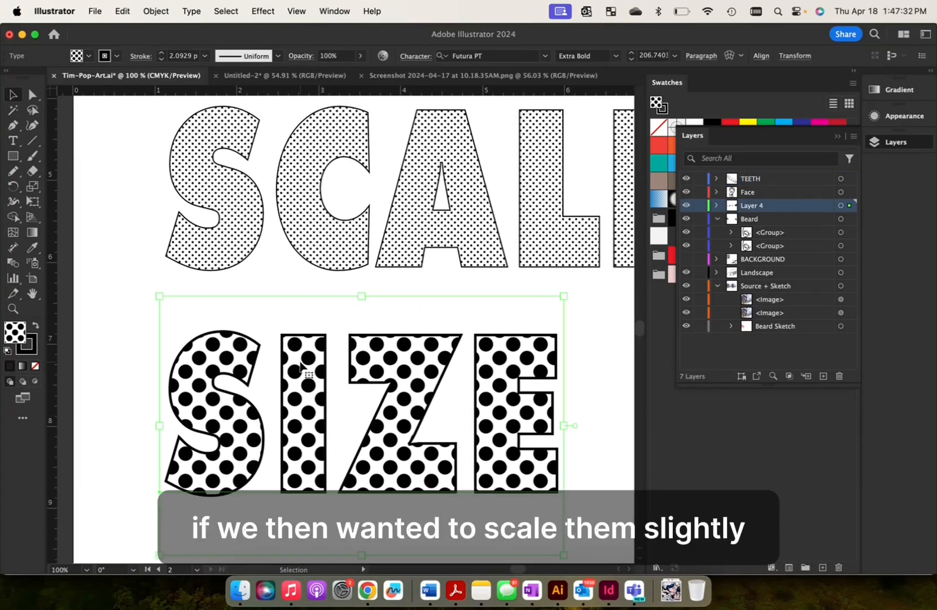
{"action": "scroll", "coordinate": [253, 141], "scroll_direction": "up", "scroll_amount": 3}
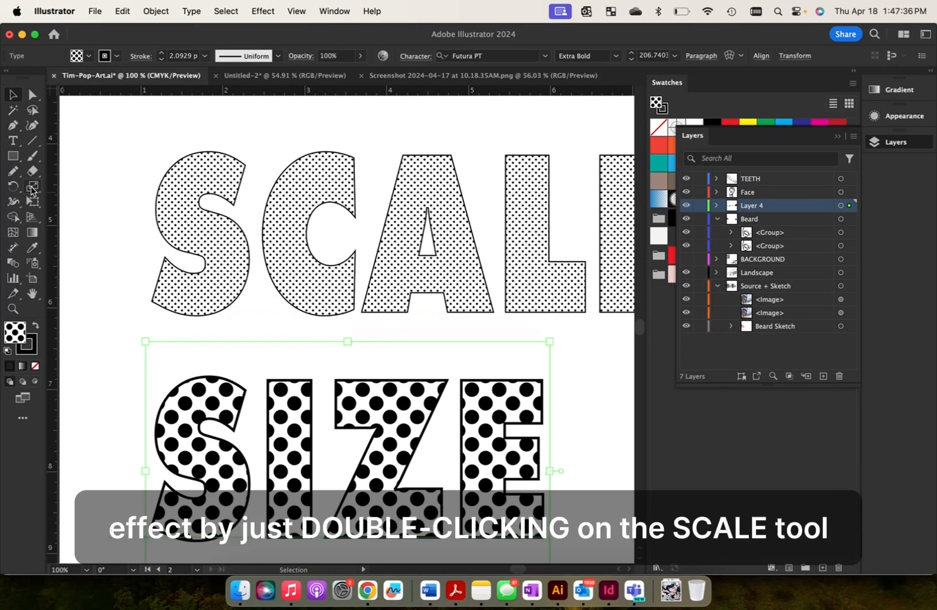
{"action": "double_click", "coordinate": [31, 190]}
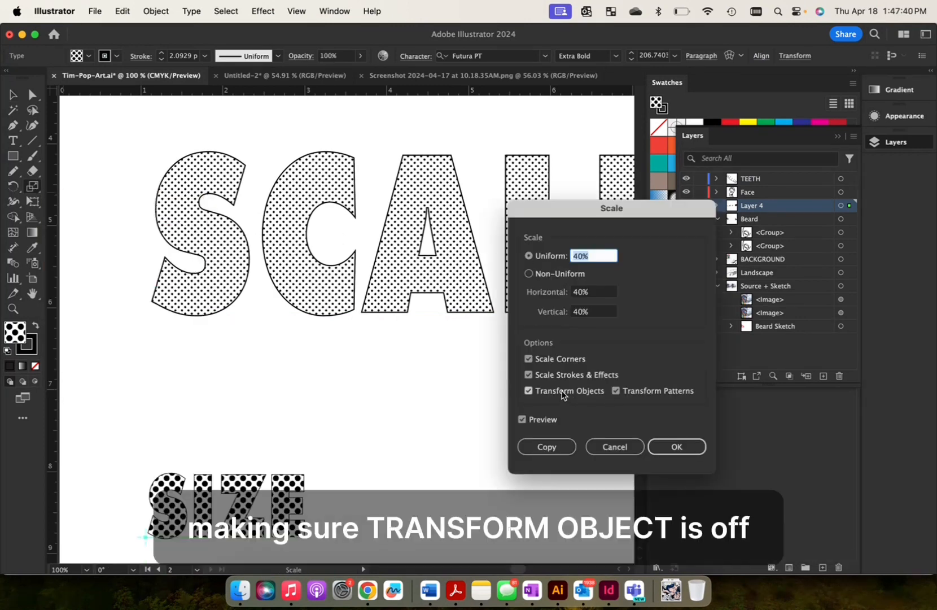
{"action": "left_click", "coordinate": [563, 391]}
Try larger uniform scales for the SIZE text's dot pattern in 10% increments, up to 80%.
{"action": "double_click", "coordinate": [585, 257]}
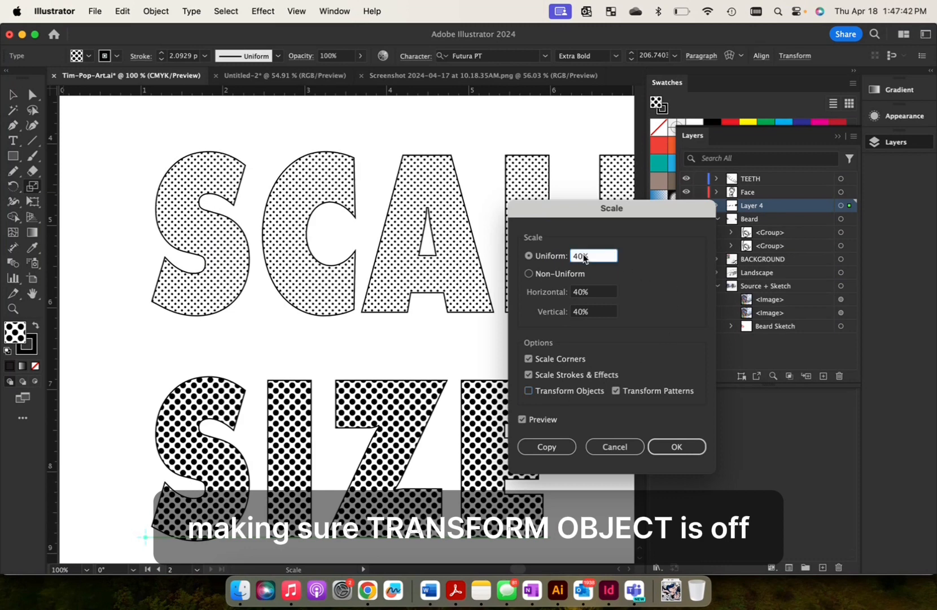
{"action": "key", "text": "shift+Up"}
{"action": "key", "text": "shift+Up"}
{"action": "key", "text": "shift+Down"}
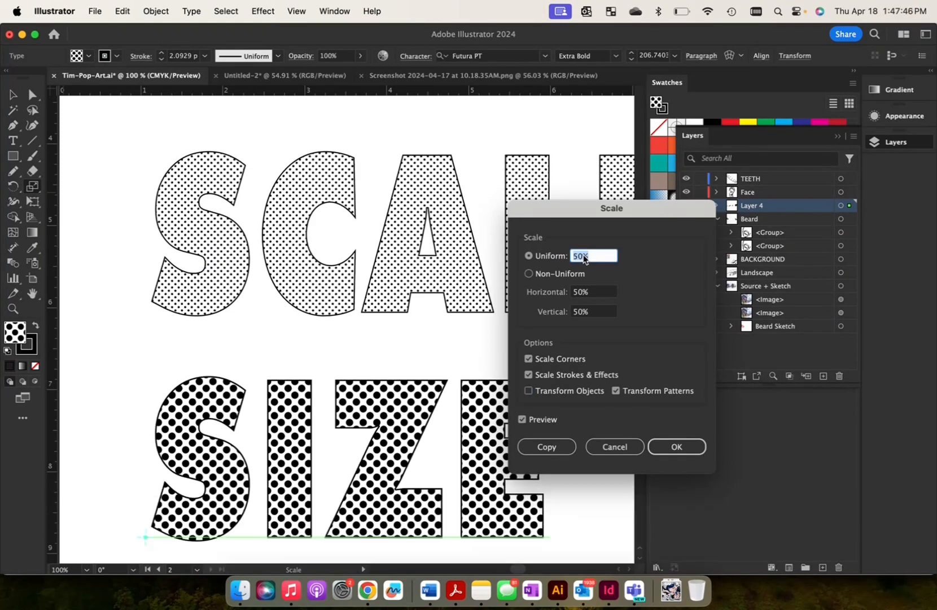
{"action": "key", "text": "shift+Up"}
{"action": "key", "text": "shift+Up"}
{"action": "key", "text": "shift+Up"}
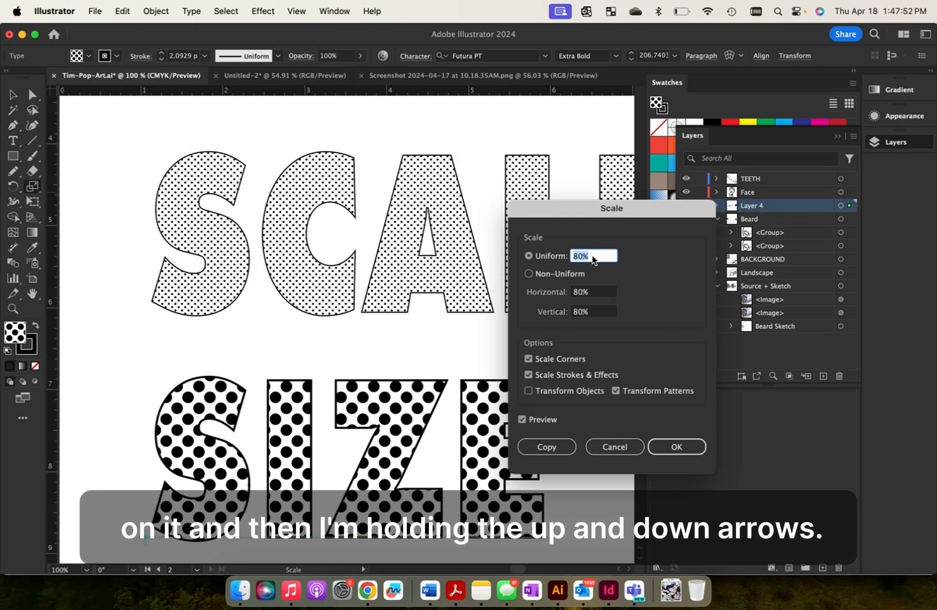
Try fine 1% changes to the pattern's uniform scale around 80% while previewing the dots.
{"action": "key", "text": "Up"}
{"action": "key", "text": "Up"}
{"action": "key", "text": "Up"}
{"action": "key", "text": "Up"}
{"action": "key", "text": "Down"}
{"action": "key", "text": "Down"}
{"action": "key", "text": "Down"}
{"action": "key", "text": "Down"}
{"action": "key", "text": "Down"}
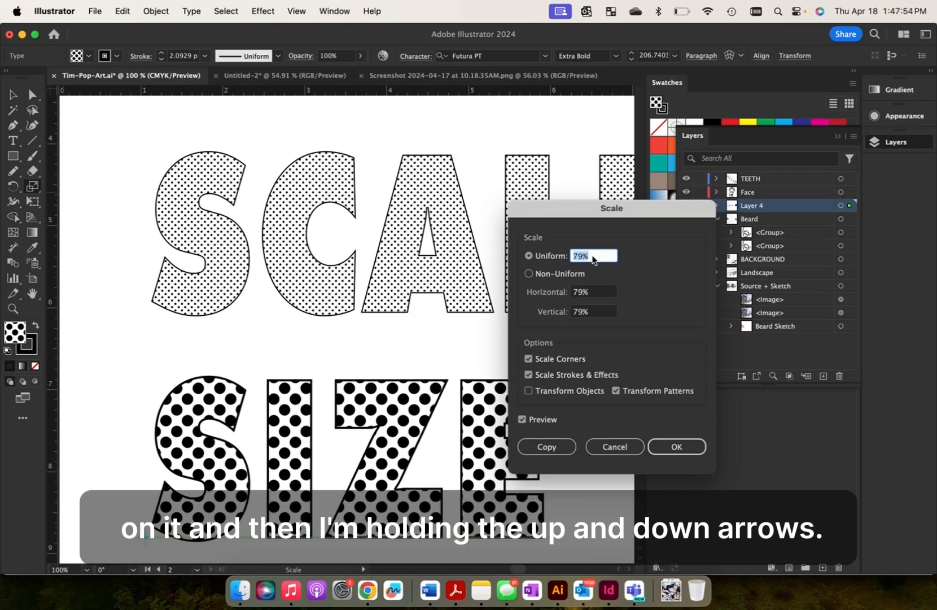
{"action": "key", "text": "Up"}
{"action": "key", "text": "Up"}
{"action": "key", "text": "Up"}
{"action": "key", "text": "Up"}
{"action": "key", "text": "Up"}
Compare other uniform pattern scales in 10% increments with the preview, ending at 50%.
{"action": "key", "text": "shift+Down"}
{"action": "key", "text": "shift+Down"}
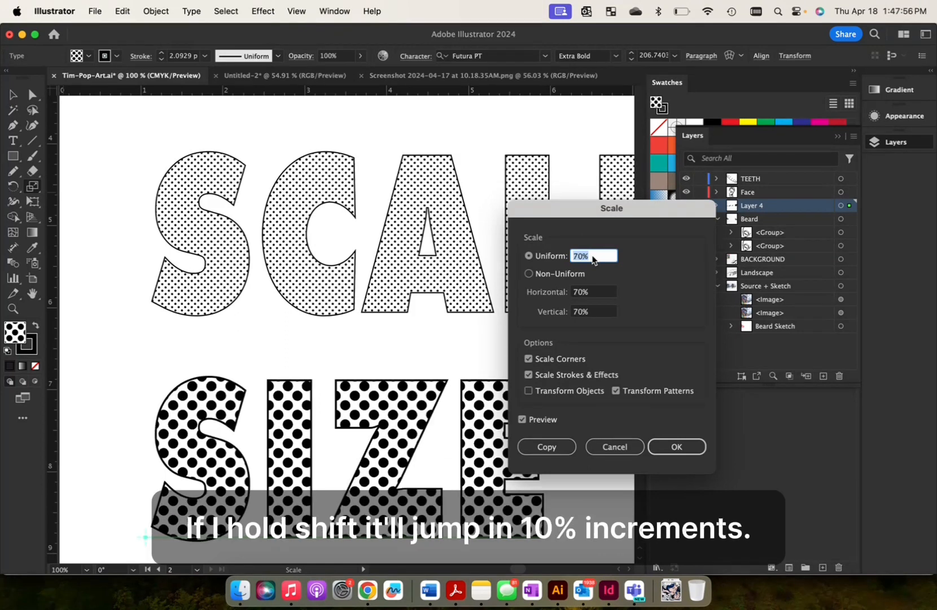
{"action": "key", "text": "shift+Up"}
{"action": "key", "text": "shift+Up"}
{"action": "key", "text": "shift+Up"}
{"action": "key", "text": "shift+Down"}
{"action": "key", "text": "shift+Down"}
{"action": "key", "text": "shift+Down"}
{"action": "key", "text": "shift+Down"}
{"action": "key", "text": "shift+Down"}
{"action": "key", "text": "shift+Down"}
{"action": "key", "text": "shift+Down"}
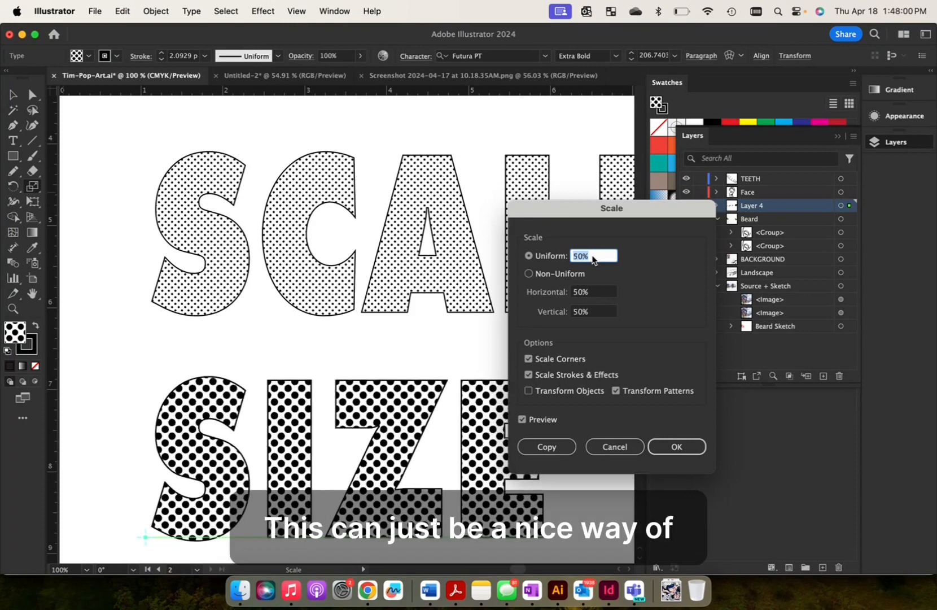
Set the uniform scale to 40% and apply it to the SIZE text's dot pattern.
{"action": "key", "text": "shift+Down"}
{"action": "key", "text": "shift+Up"}
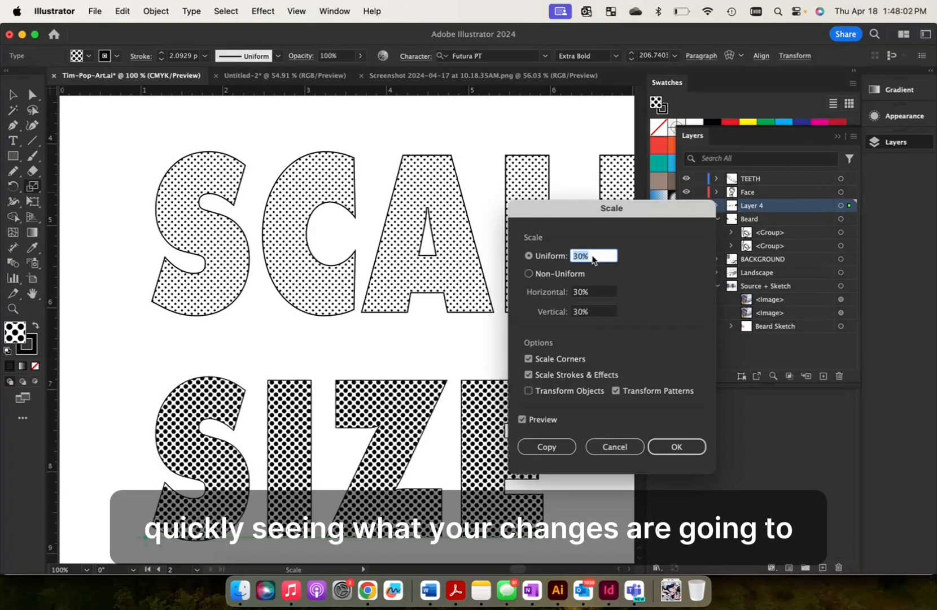
{"action": "key", "text": "shift+Up"}
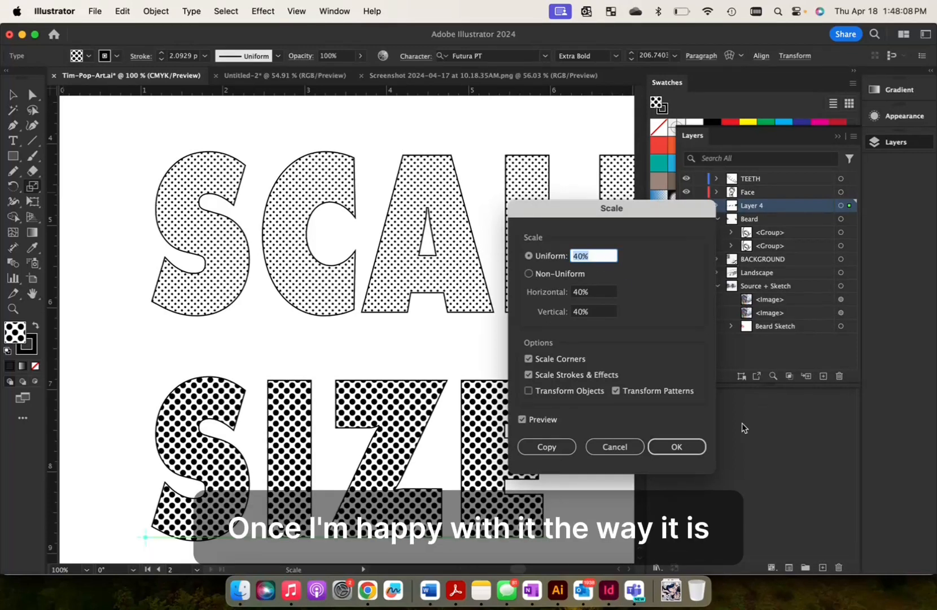
{"action": "left_click", "coordinate": [701, 446]}
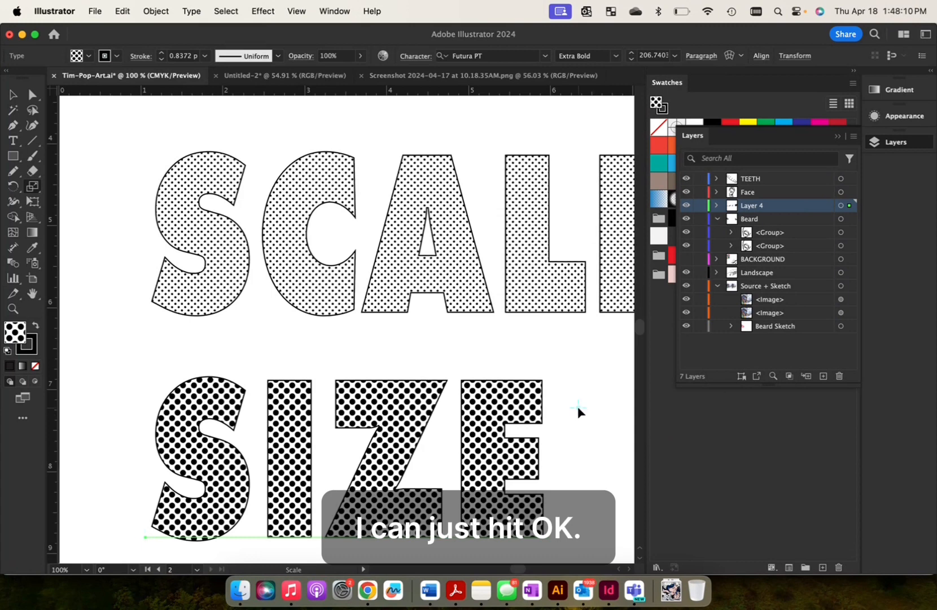
Deselect the SIZE text and collapse the Layers list to uncover the swatches.
{"action": "key", "text": "super+0"}
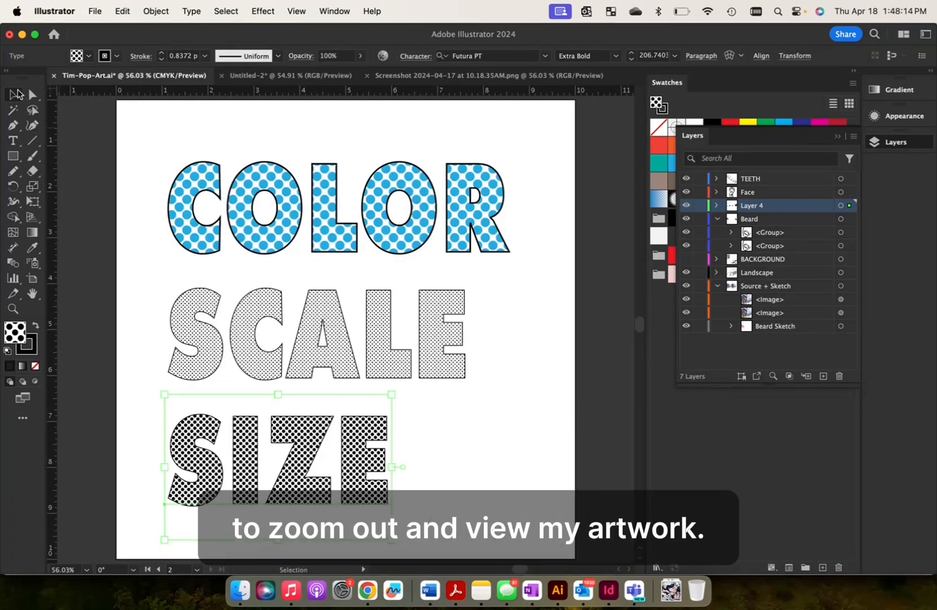
{"action": "left_click", "coordinate": [130, 131]}
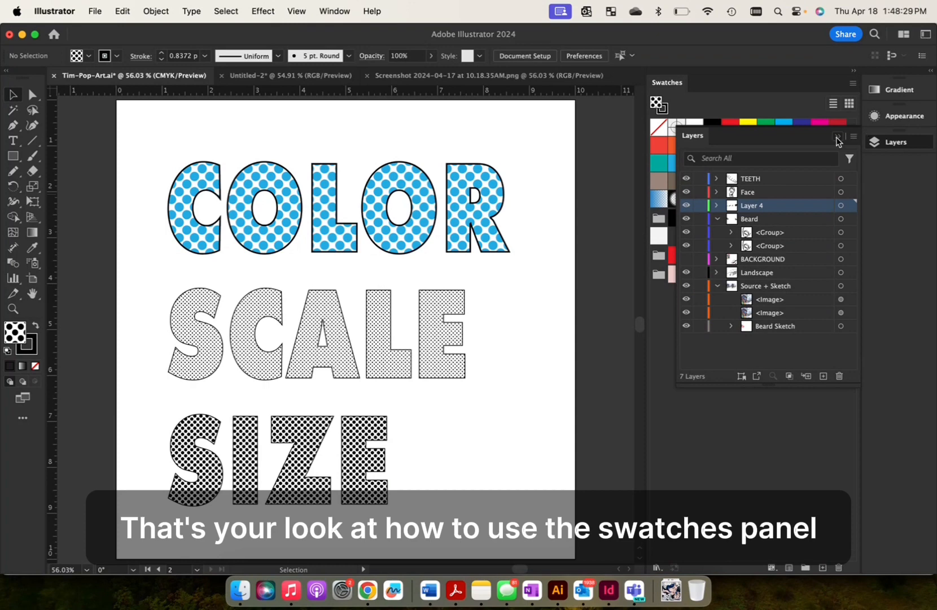
{"action": "left_click", "coordinate": [837, 137]}
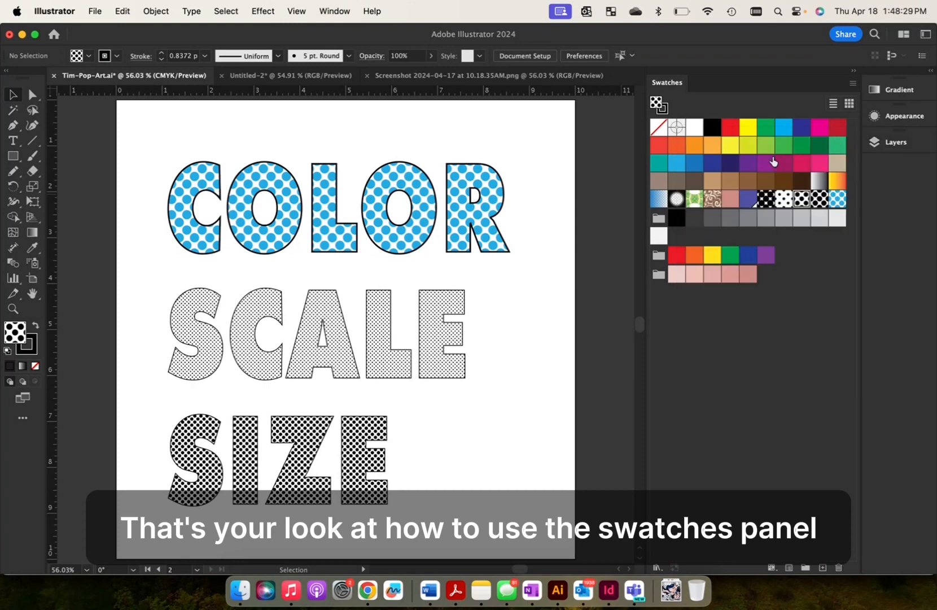